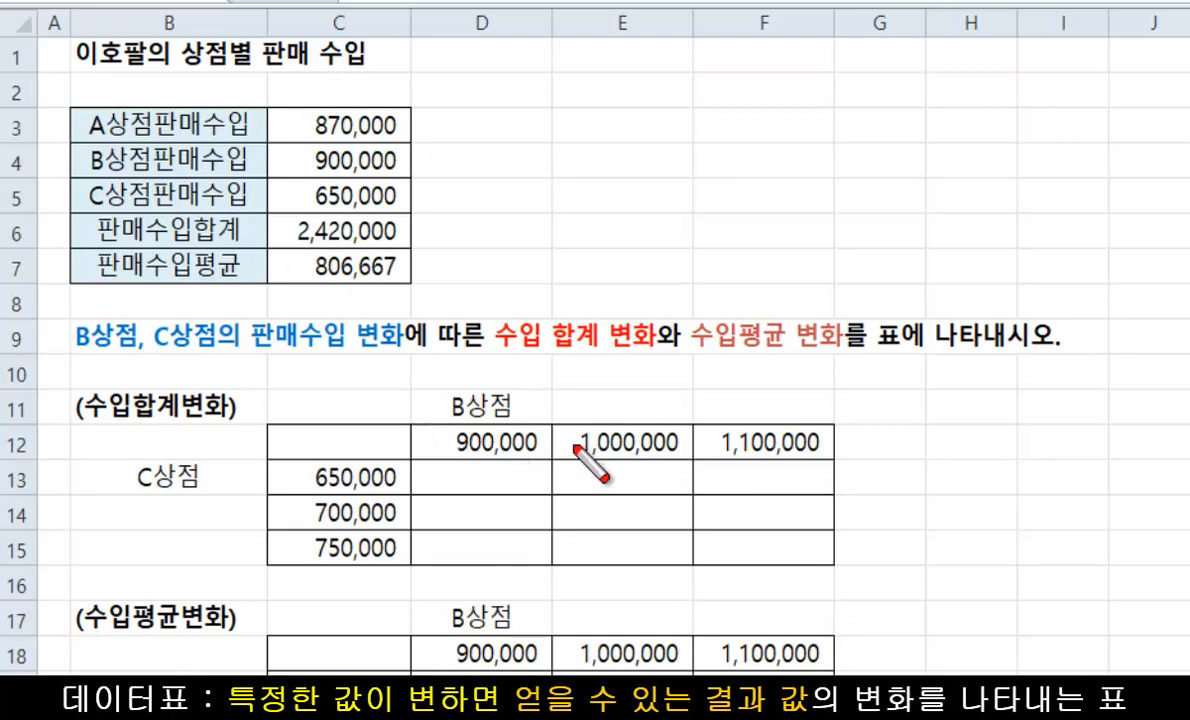
{"action": "left_click_drag", "start_coordinate": [574, 446], "coordinate": [827, 464]}
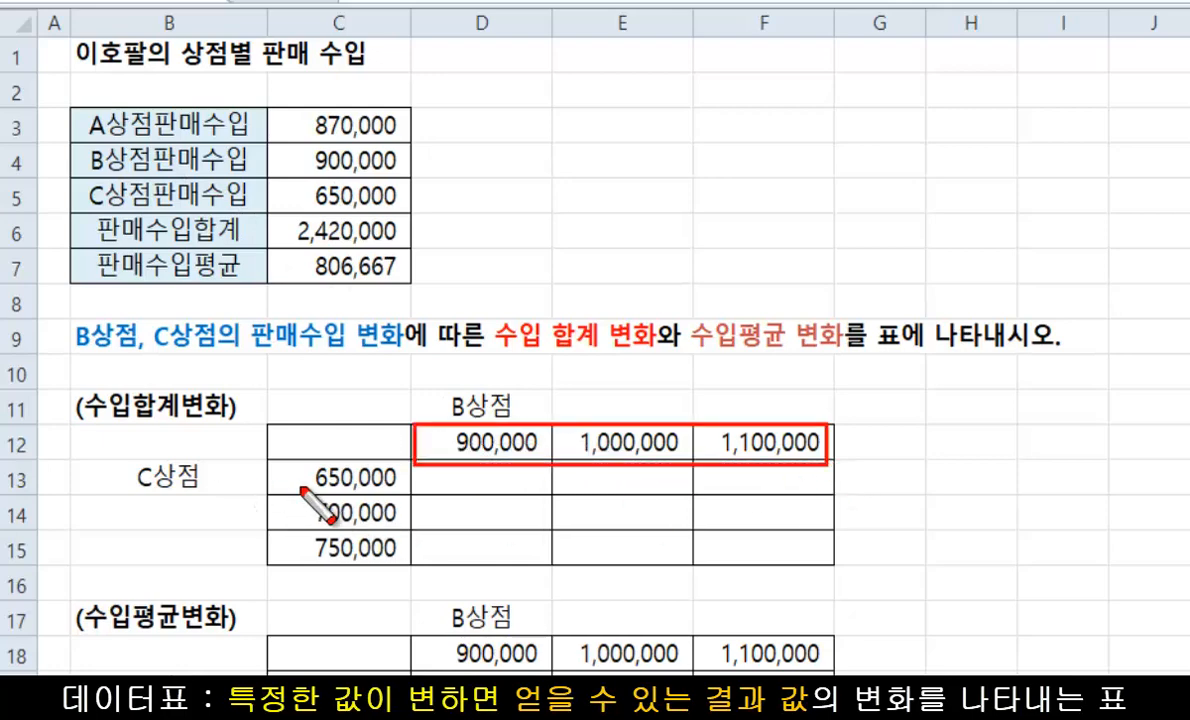
{"action": "mouse_move", "coordinate": [279, 460]}
{"action": "left_mouse_down"}
{"action": "mouse_move", "coordinate": [345, 478]}
{"action": "mouse_move", "coordinate": [418, 592]}
{"action": "left_mouse_up"}
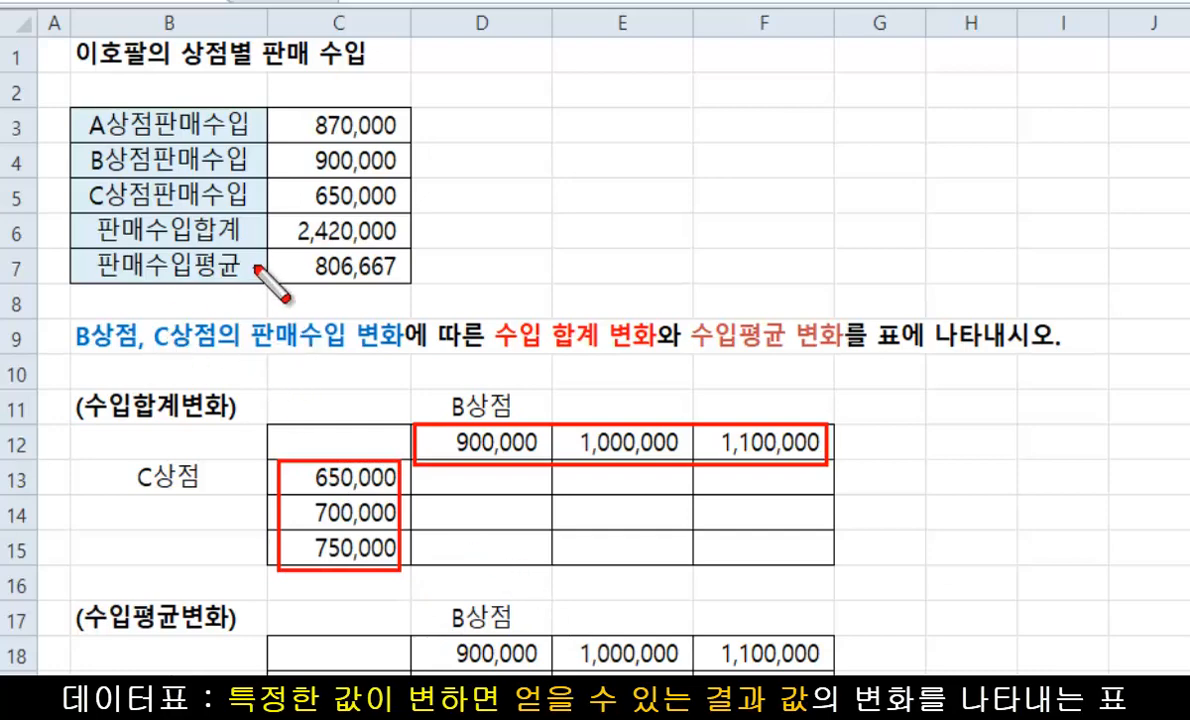
{"action": "left_click_drag", "start_coordinate": [266, 216], "coordinate": [410, 252]}
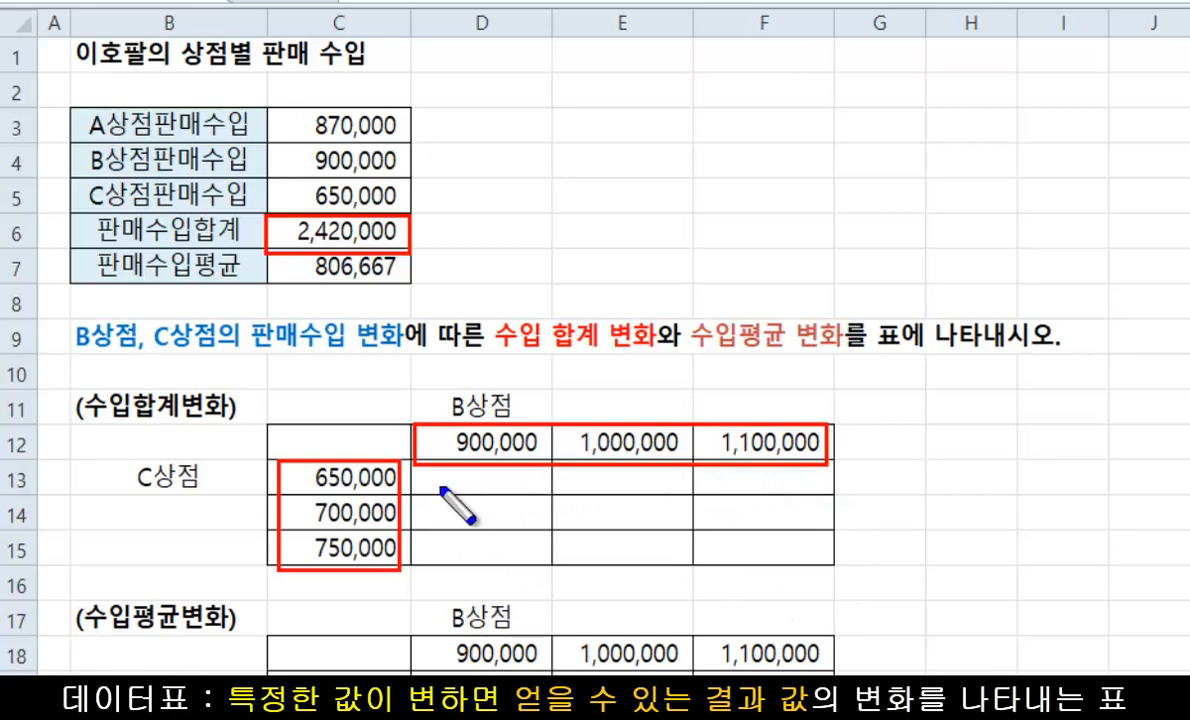
{"action": "left_click_drag", "start_coordinate": [418, 468], "coordinate": [830, 590]}
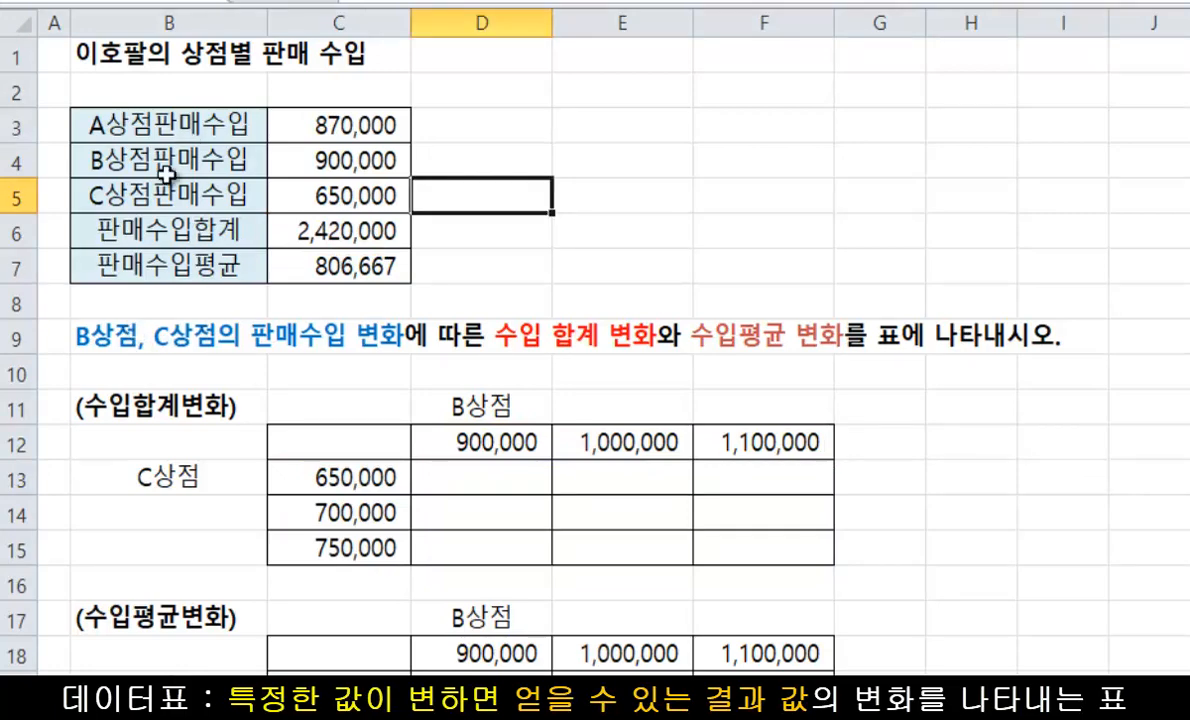
Examine the store B and store C sales income cells, their trial values in D12:F12 and C13:C15, and the sales total in C6
{"action": "left_click_drag", "start_coordinate": [158, 163], "coordinate": [340, 196]}
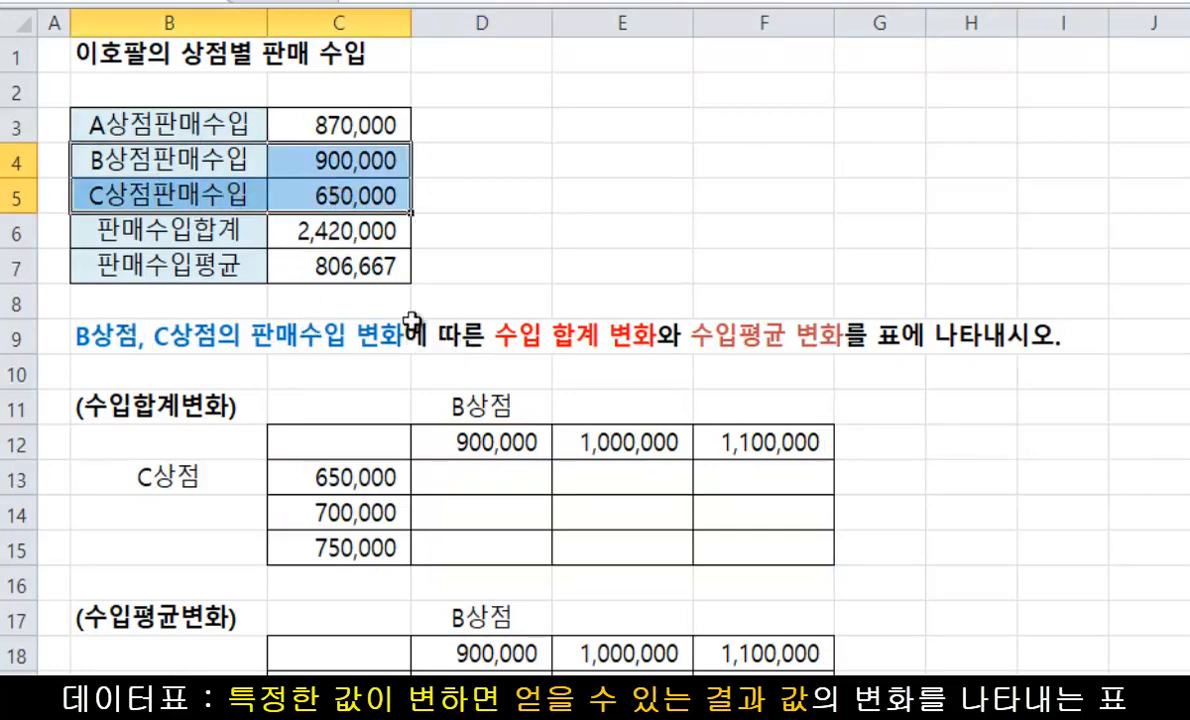
{"action": "left_click", "coordinate": [174, 156]}
{"action": "left_click", "coordinate": [385, 168]}
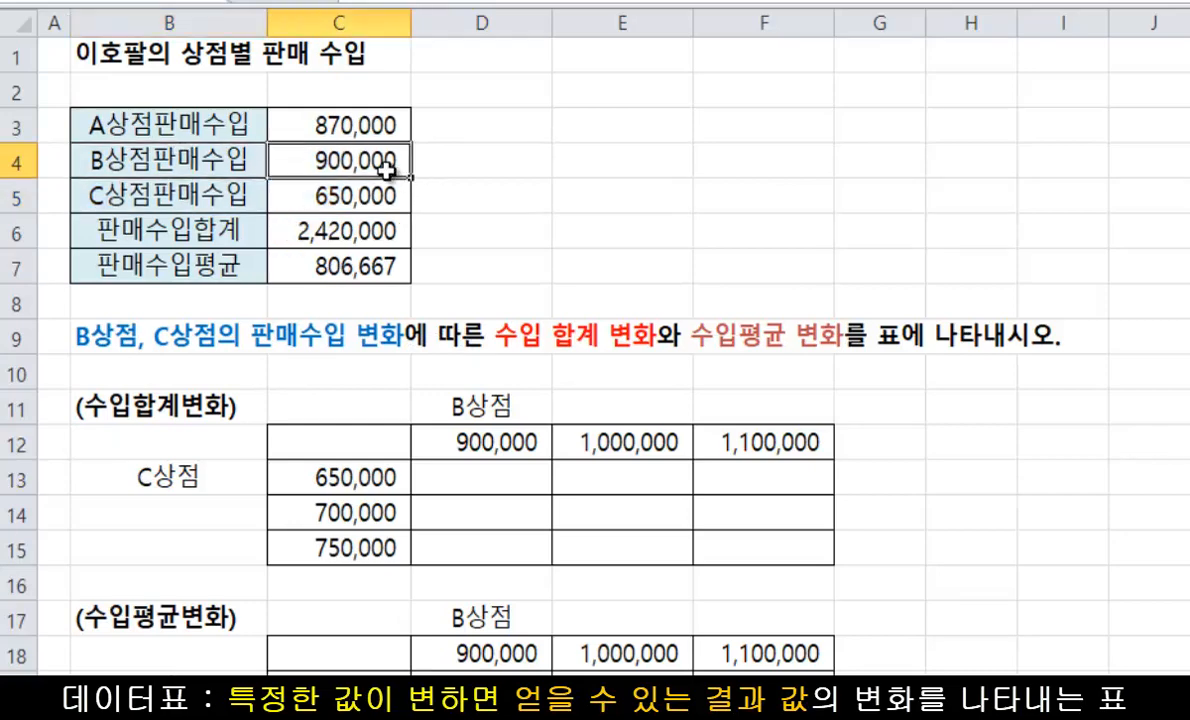
{"action": "left_click", "coordinate": [476, 440]}
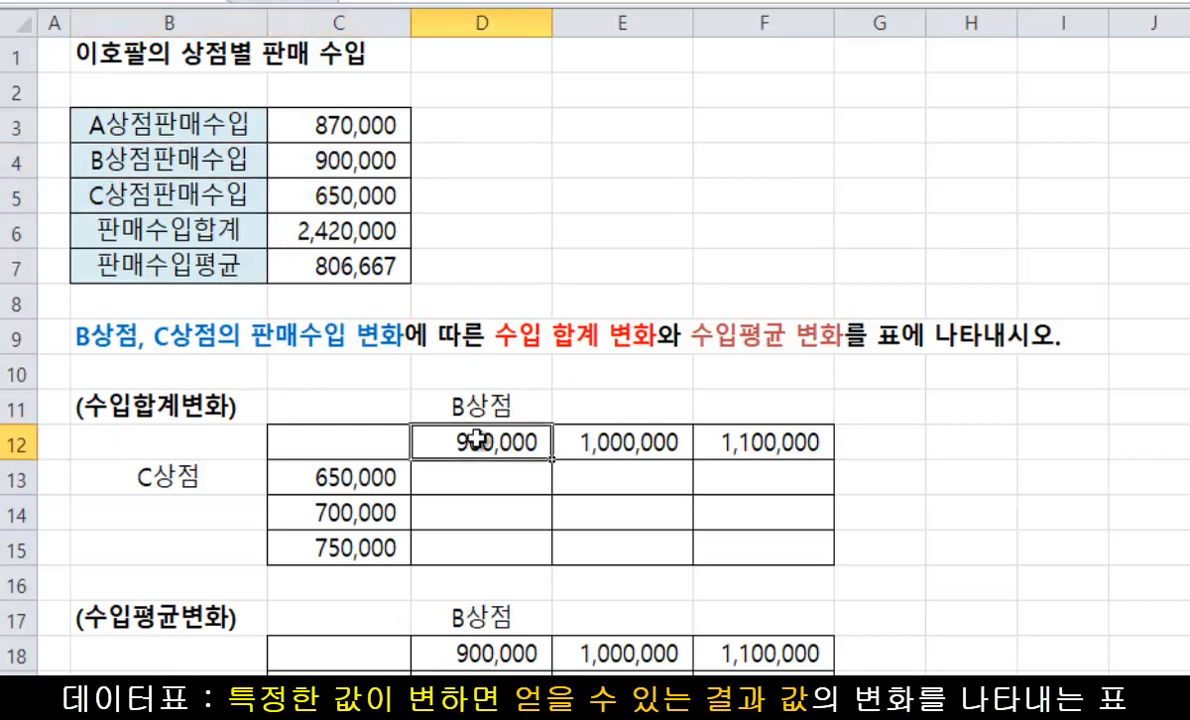
{"action": "left_click", "coordinate": [614, 450]}
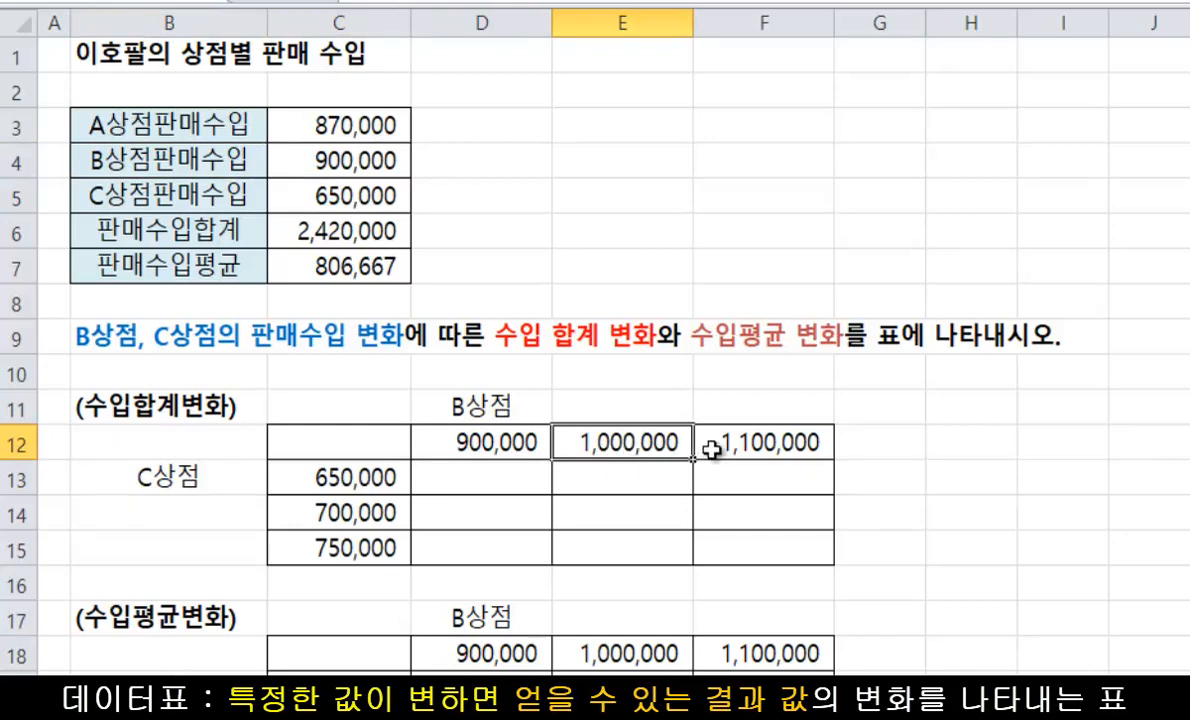
{"action": "left_click", "coordinate": [752, 450]}
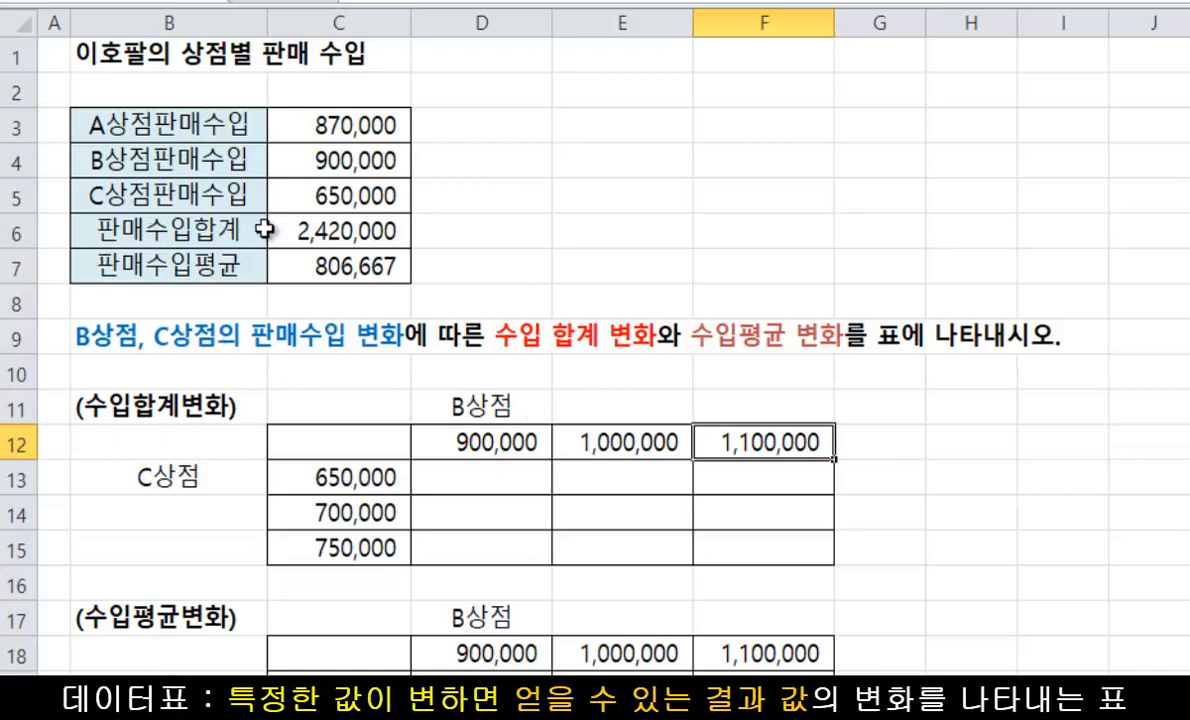
{"action": "left_click", "coordinate": [326, 198]}
{"action": "left_click", "coordinate": [329, 480]}
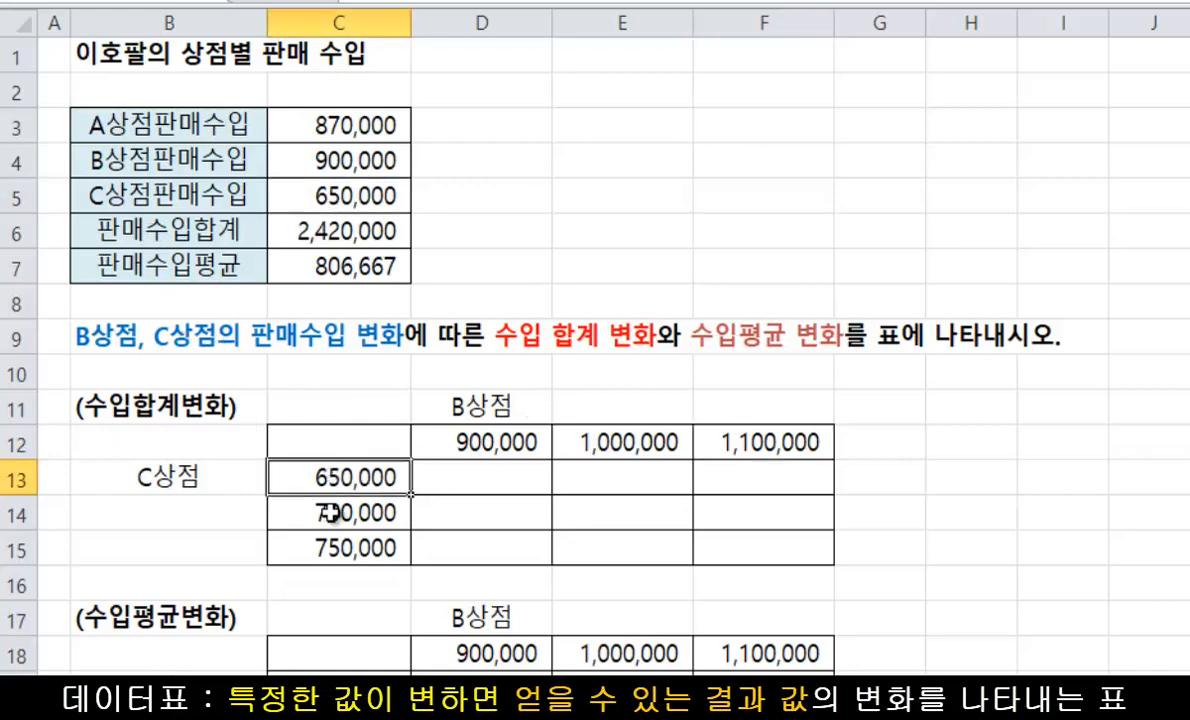
{"action": "left_click", "coordinate": [328, 513]}
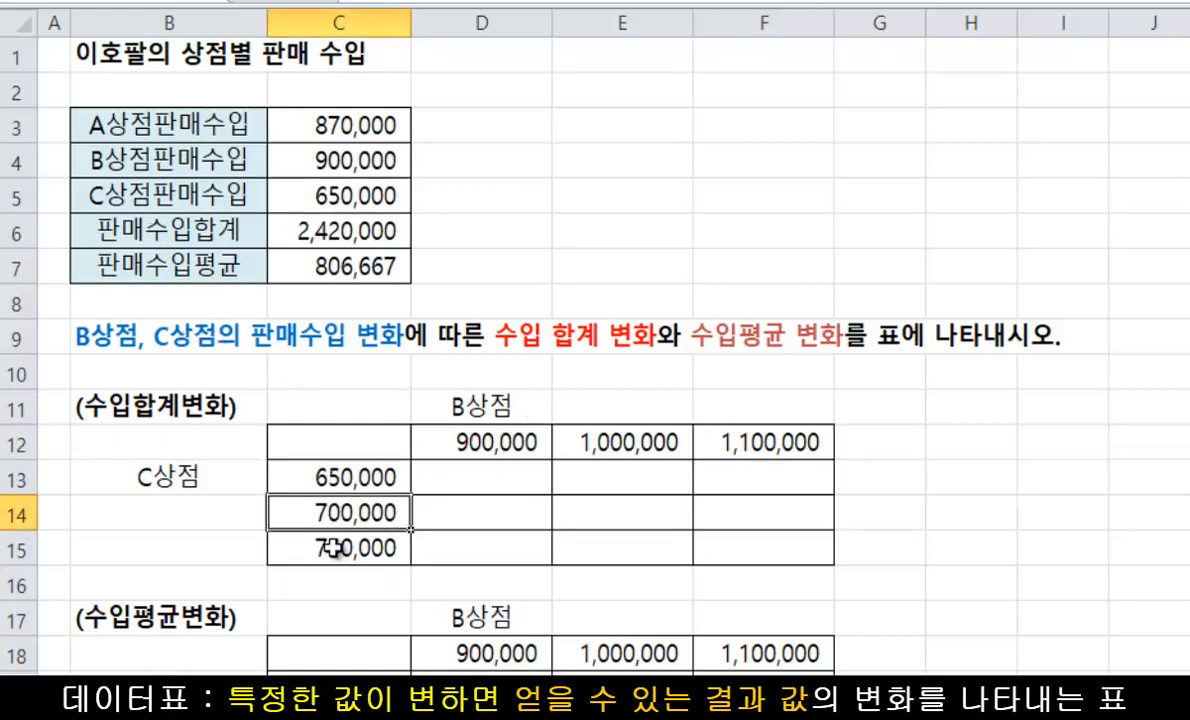
{"action": "left_click", "coordinate": [332, 547]}
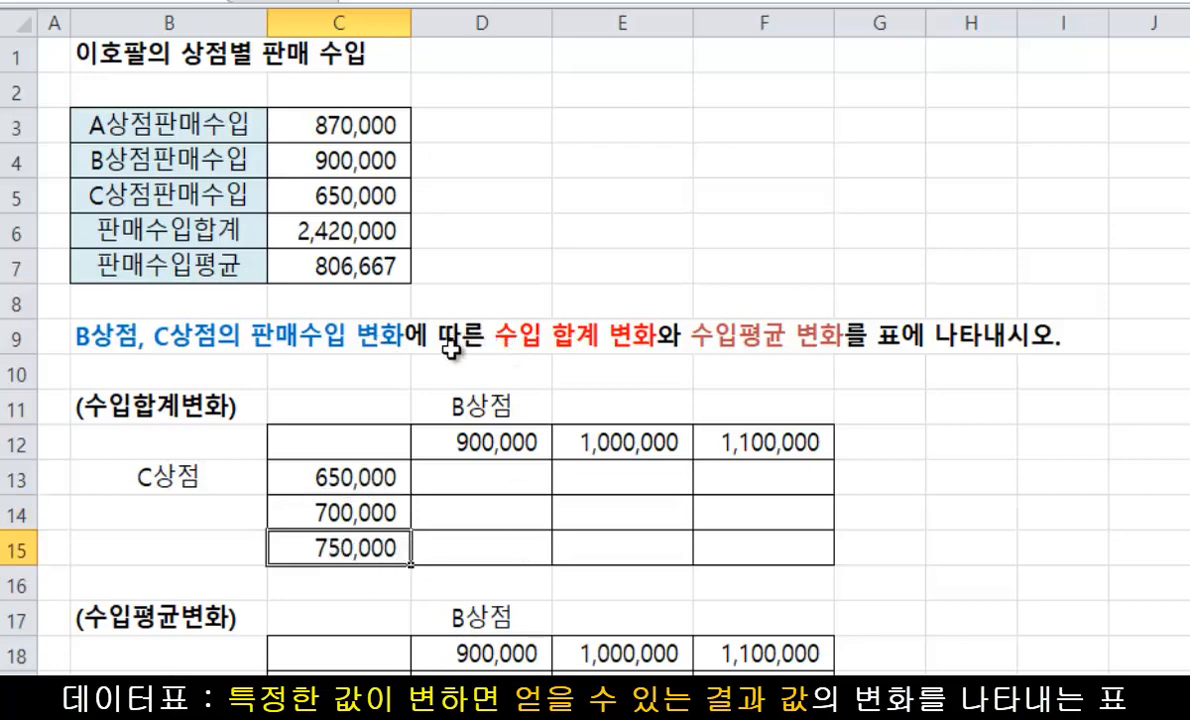
{"action": "left_click", "coordinate": [315, 236]}
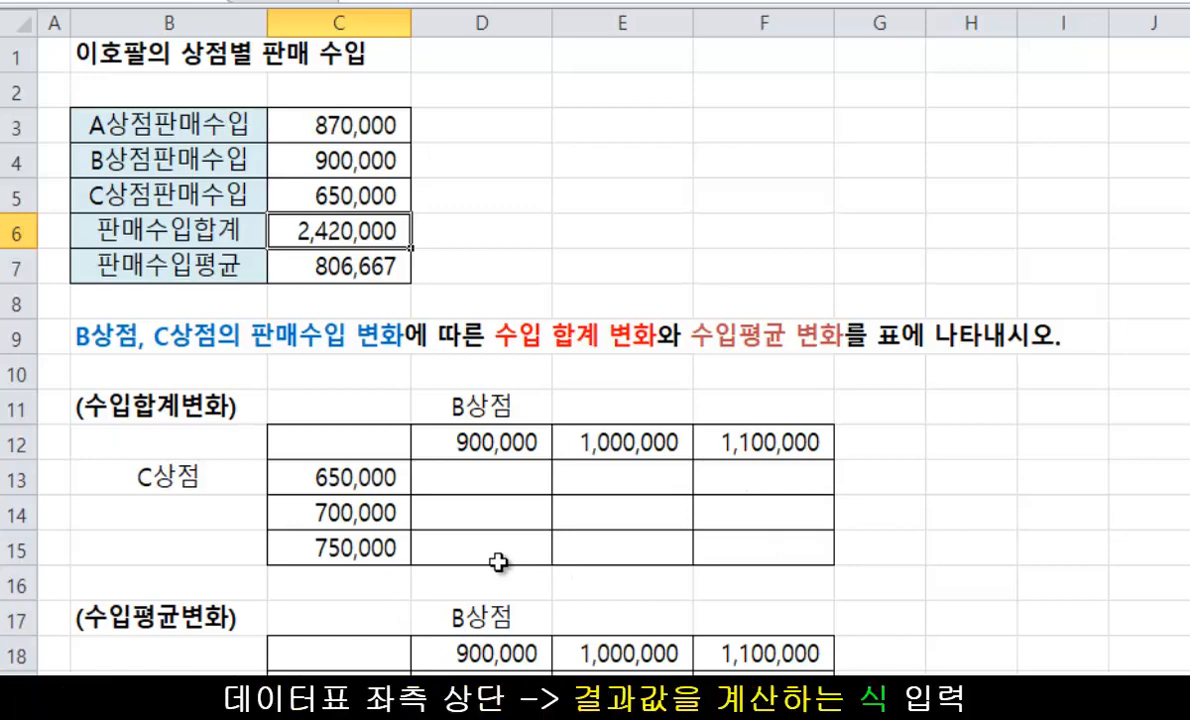
Enter the formula =C6 in cell C12, the corner of the income total table
{"action": "left_click", "coordinate": [362, 440]}
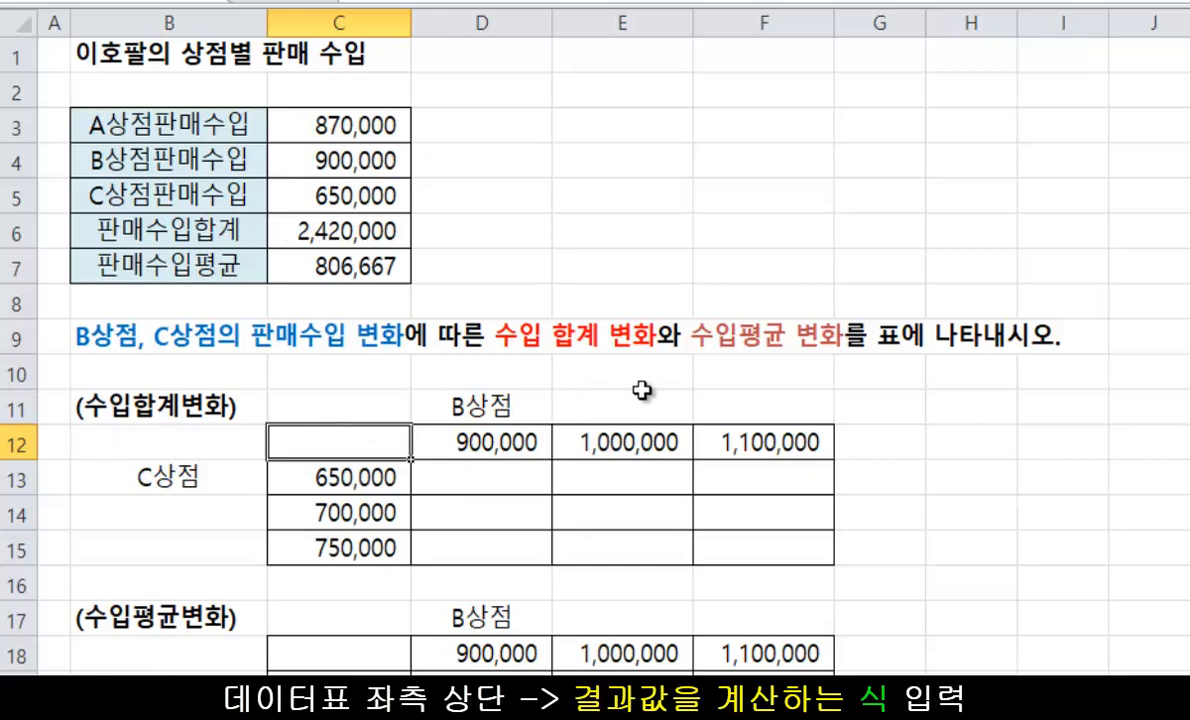
{"action": "left_click_drag", "start_coordinate": [485, 312], "coordinate": [678, 365]}
{"action": "left_click_drag", "start_coordinate": [77, 378], "coordinate": [255, 430]}
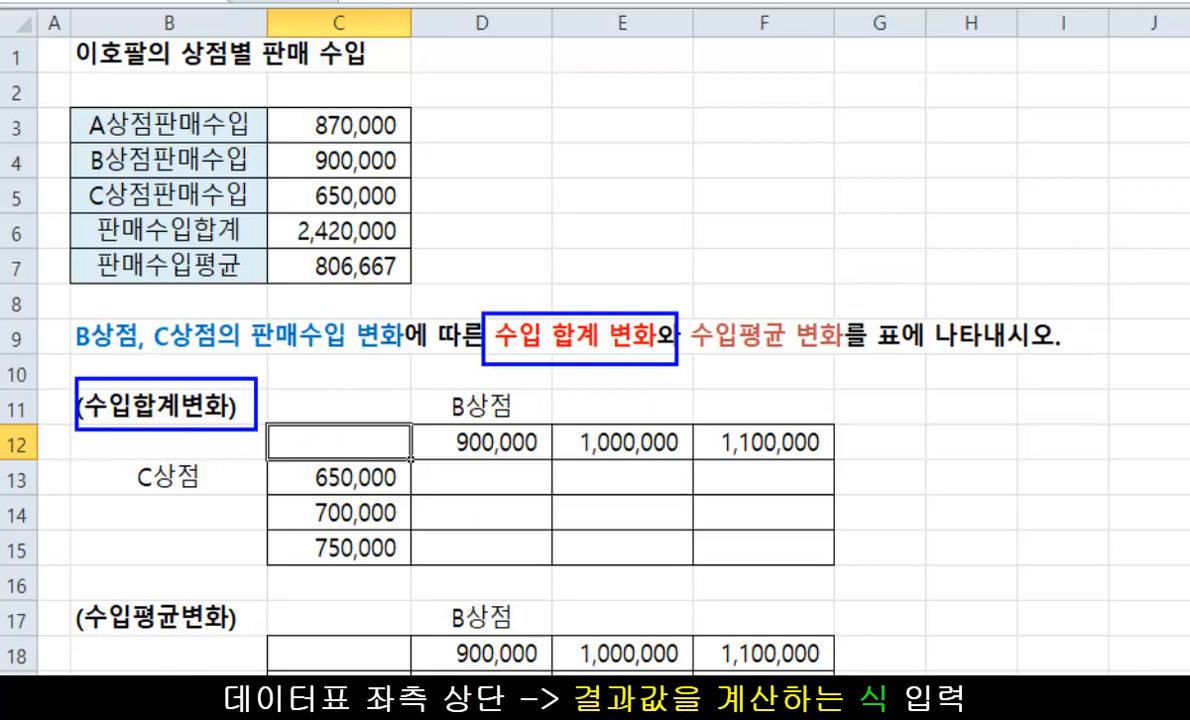
{"action": "left_click_drag", "start_coordinate": [316, 240], "coordinate": [316, 446]}
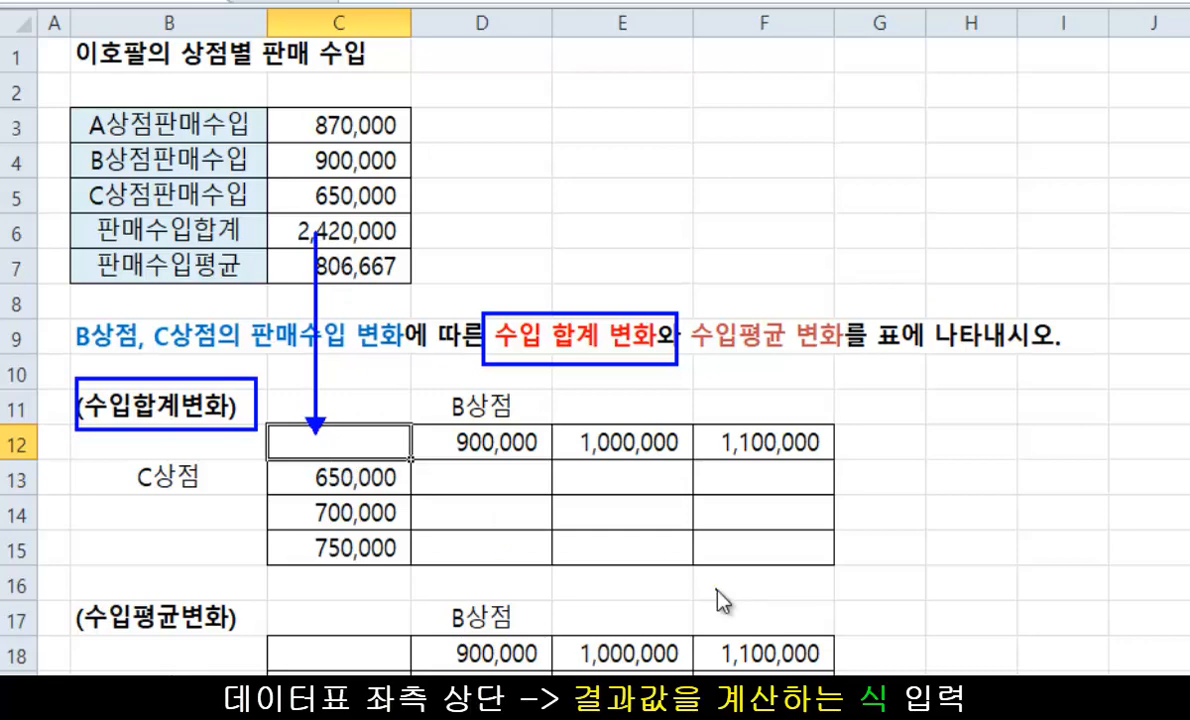
{"action": "key", "text": "Escape"}
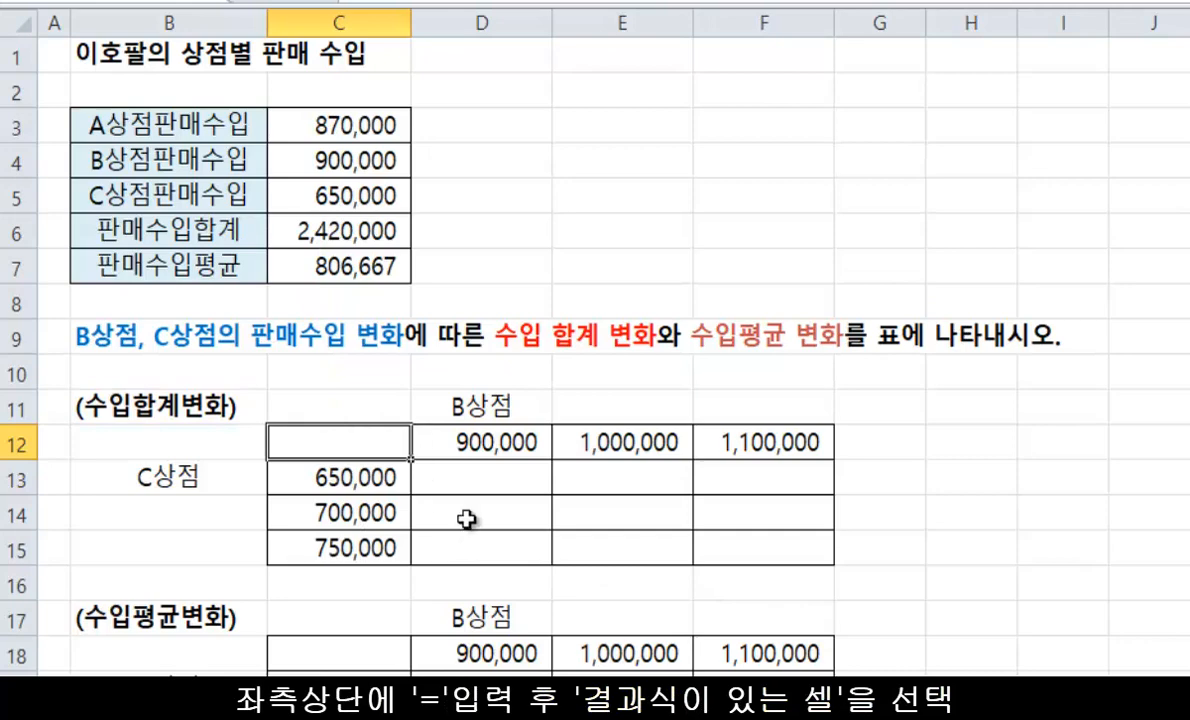
{"action": "type", "text": "="}
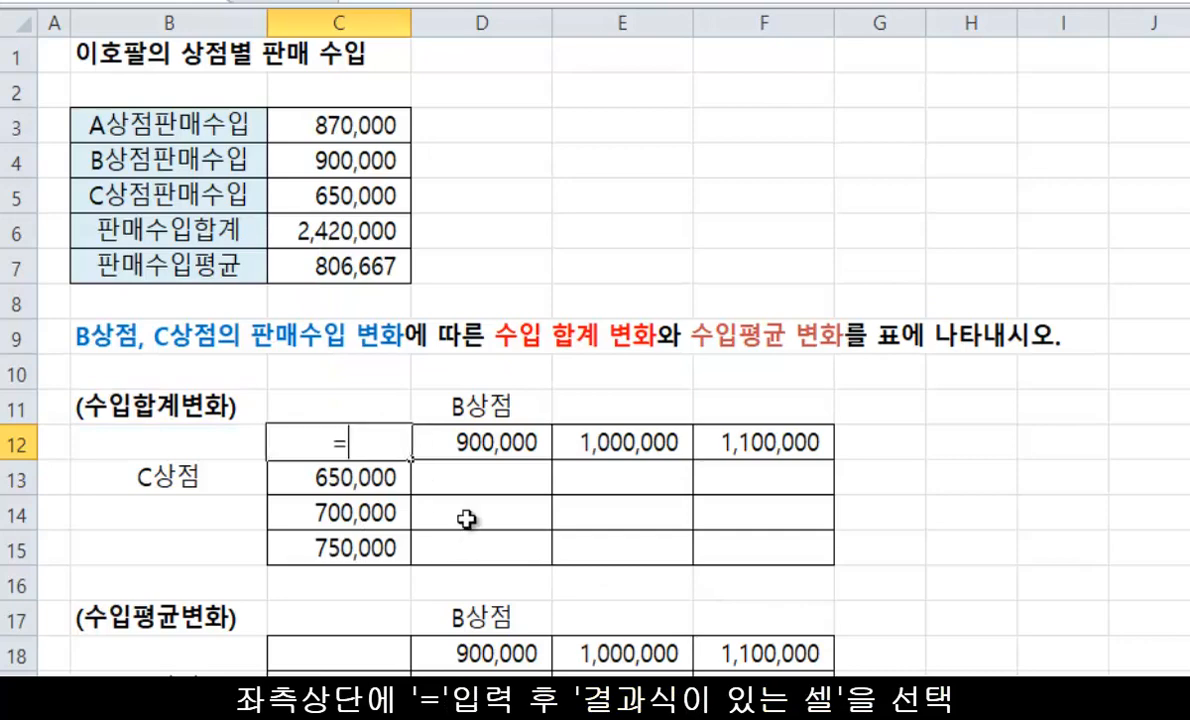
{"action": "left_click", "coordinate": [325, 232]}
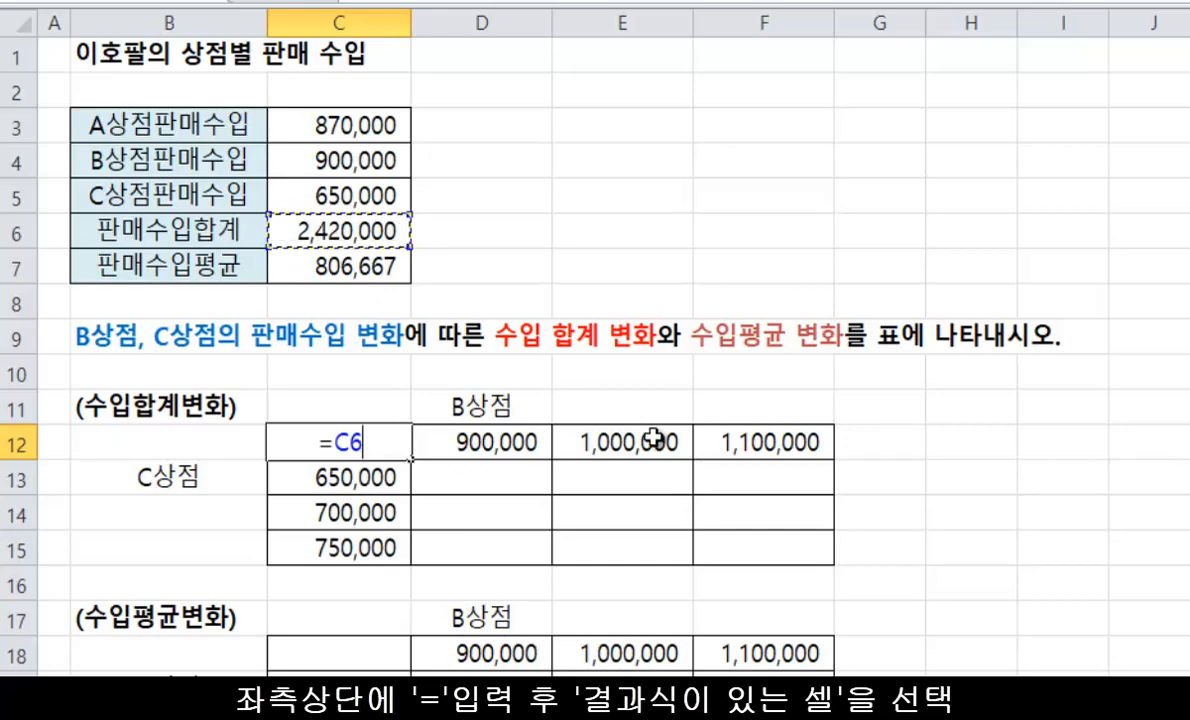
{"action": "key", "text": "Return"}
Clear the reference formula from cell C12
{"action": "left_click", "coordinate": [327, 227]}
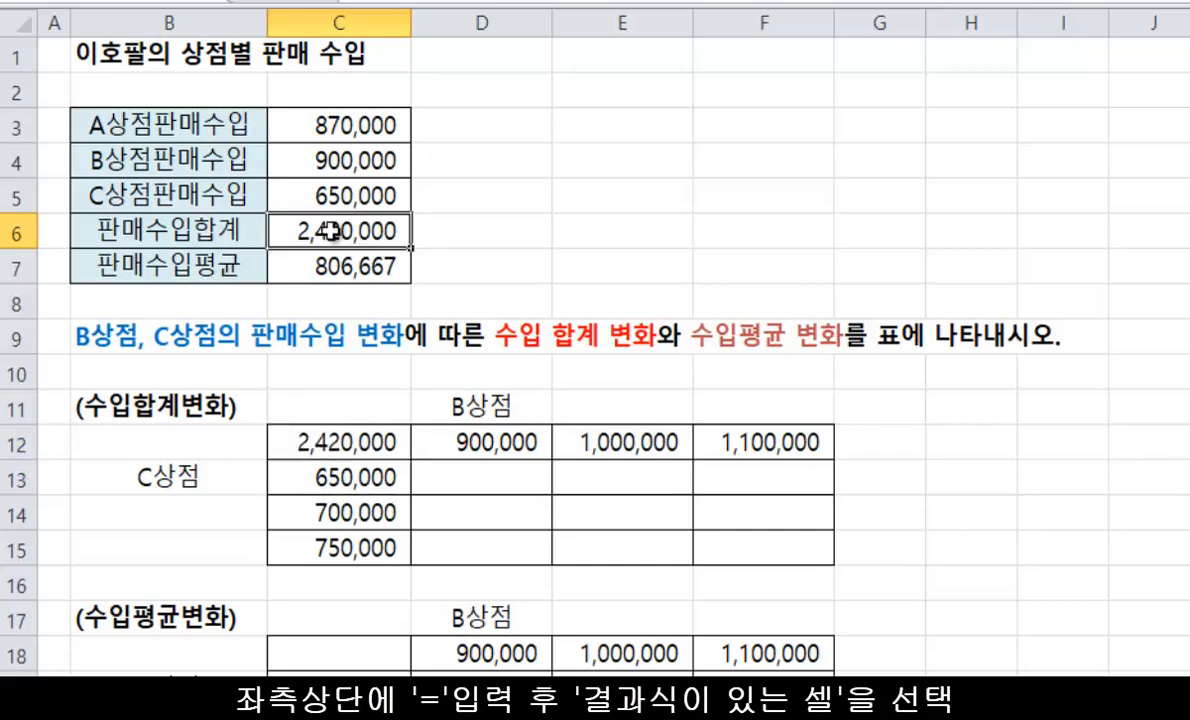
{"action": "left_click", "coordinate": [352, 435]}
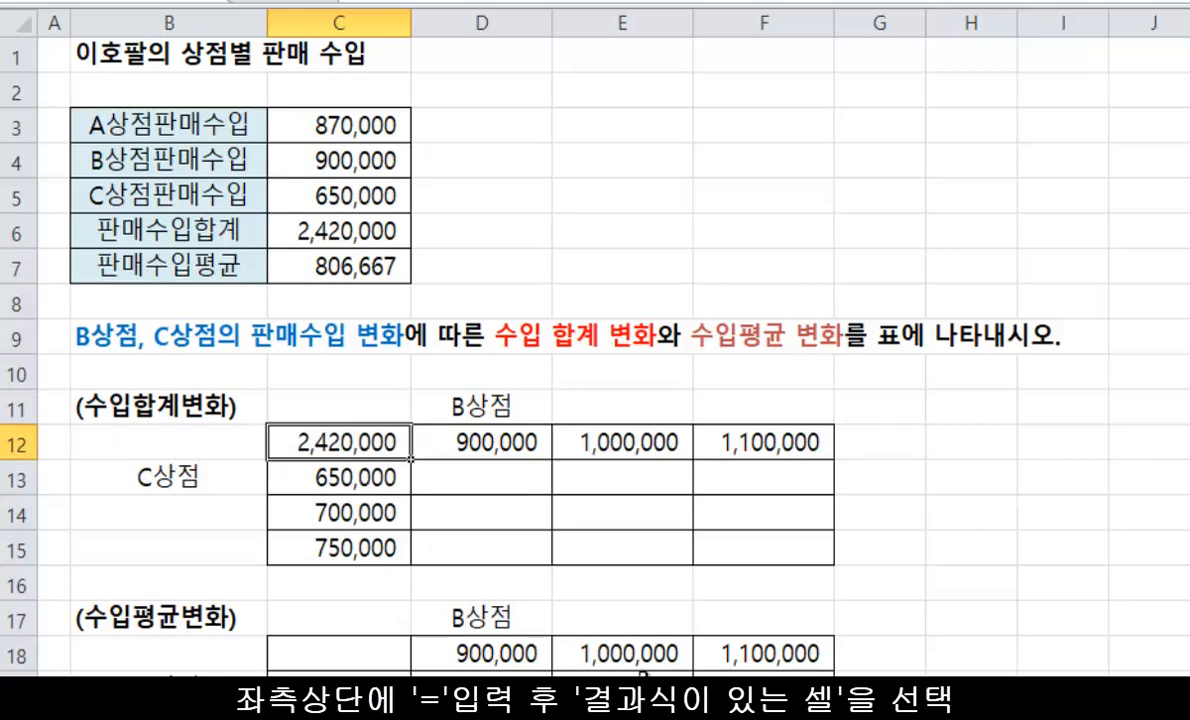
{"action": "key", "text": "Delete"}
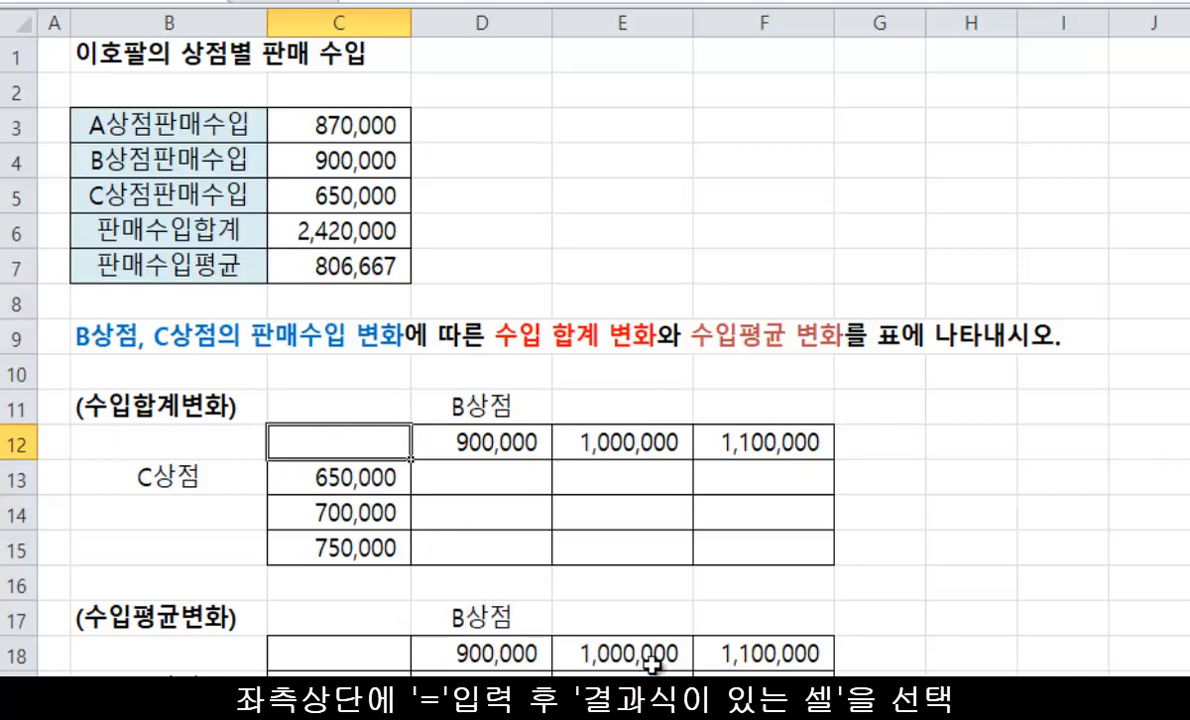
Copy the formula text =SUM(C3,C4,C5) from cell C6 and paste it into cell C12
{"action": "left_click", "coordinate": [318, 229]}
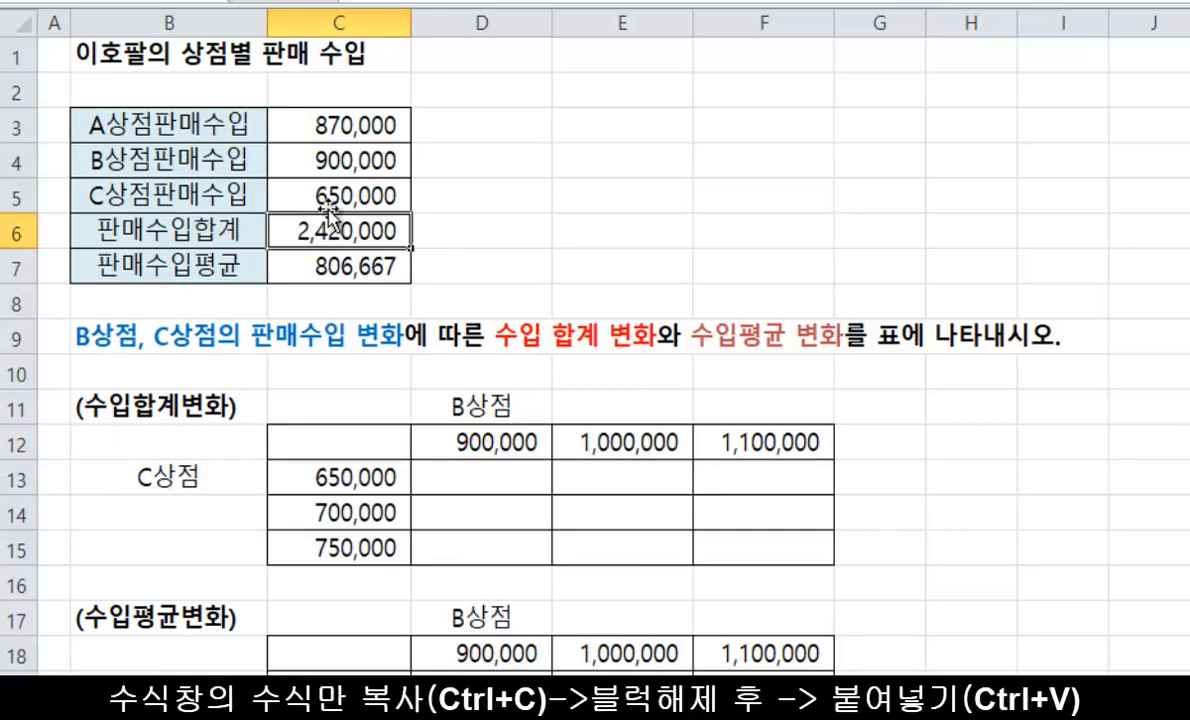
{"action": "left_click", "coordinate": [510, 2]}
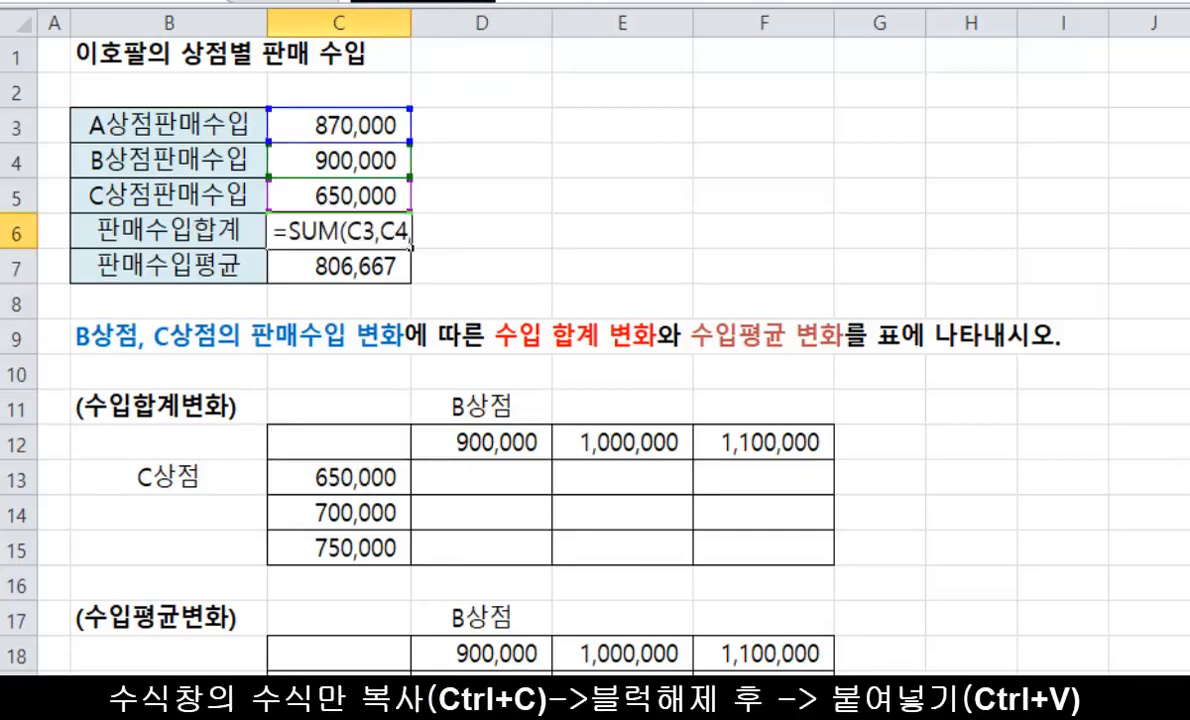
{"action": "key", "text": "ctrl+c"}
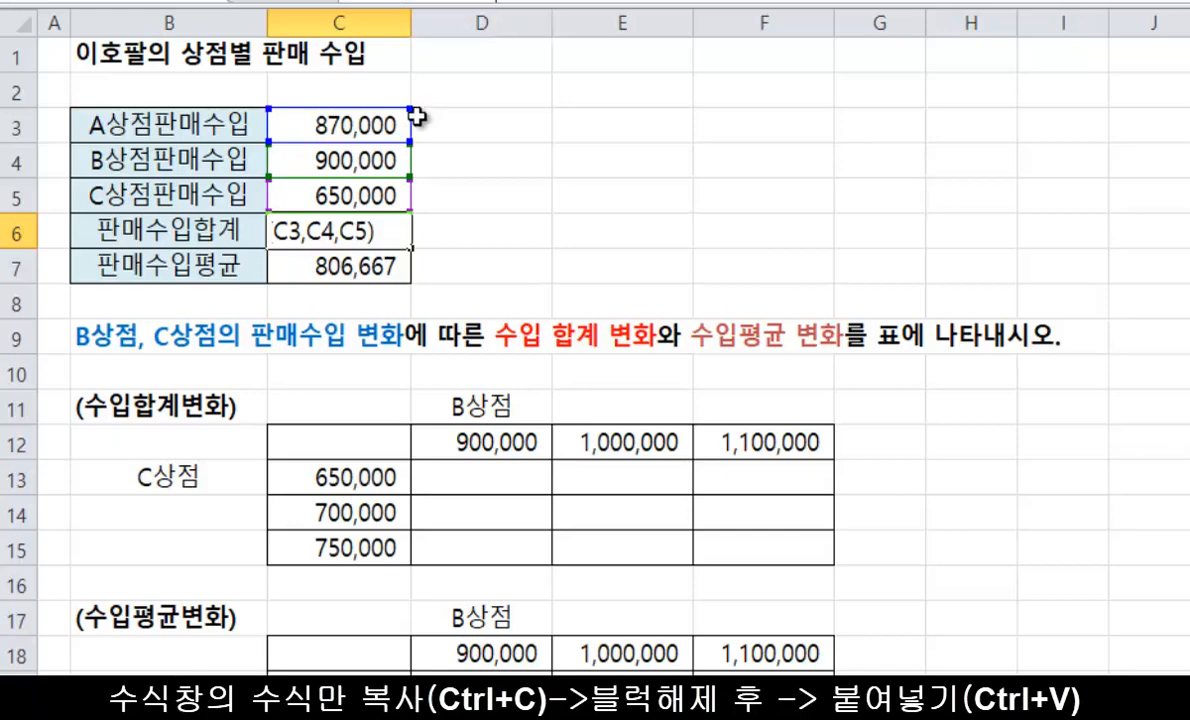
{"action": "left_click", "coordinate": [317, 446]}
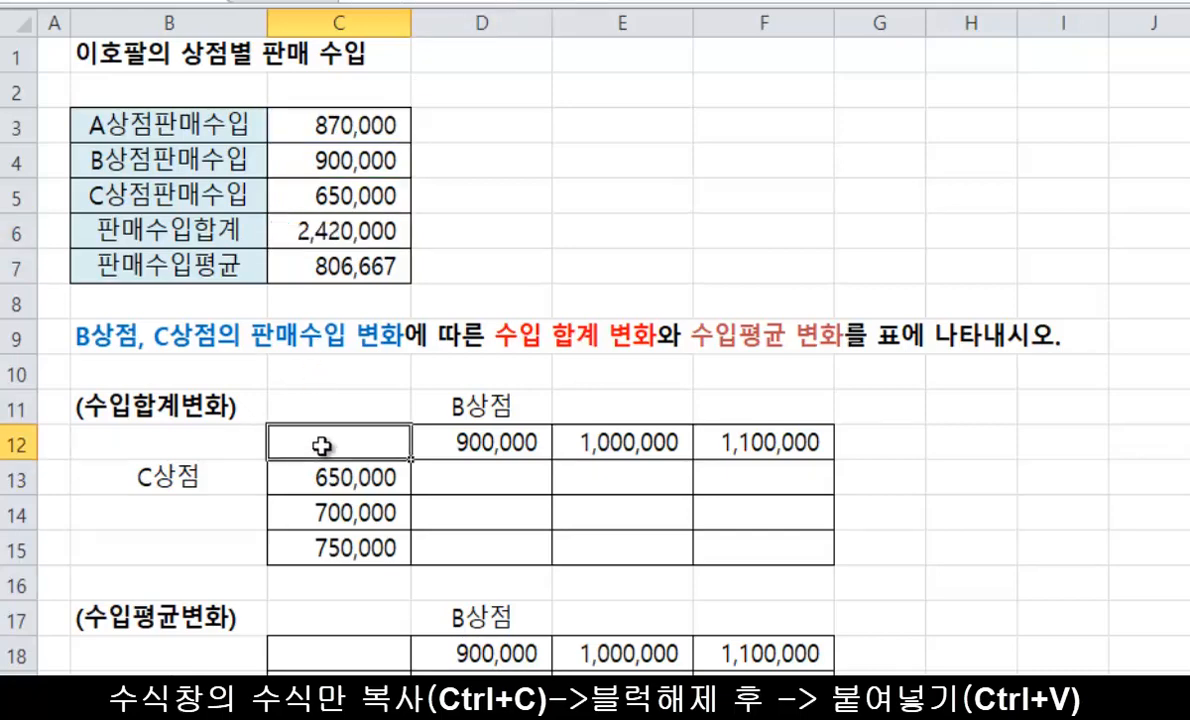
{"action": "key", "text": "ctrl+v"}
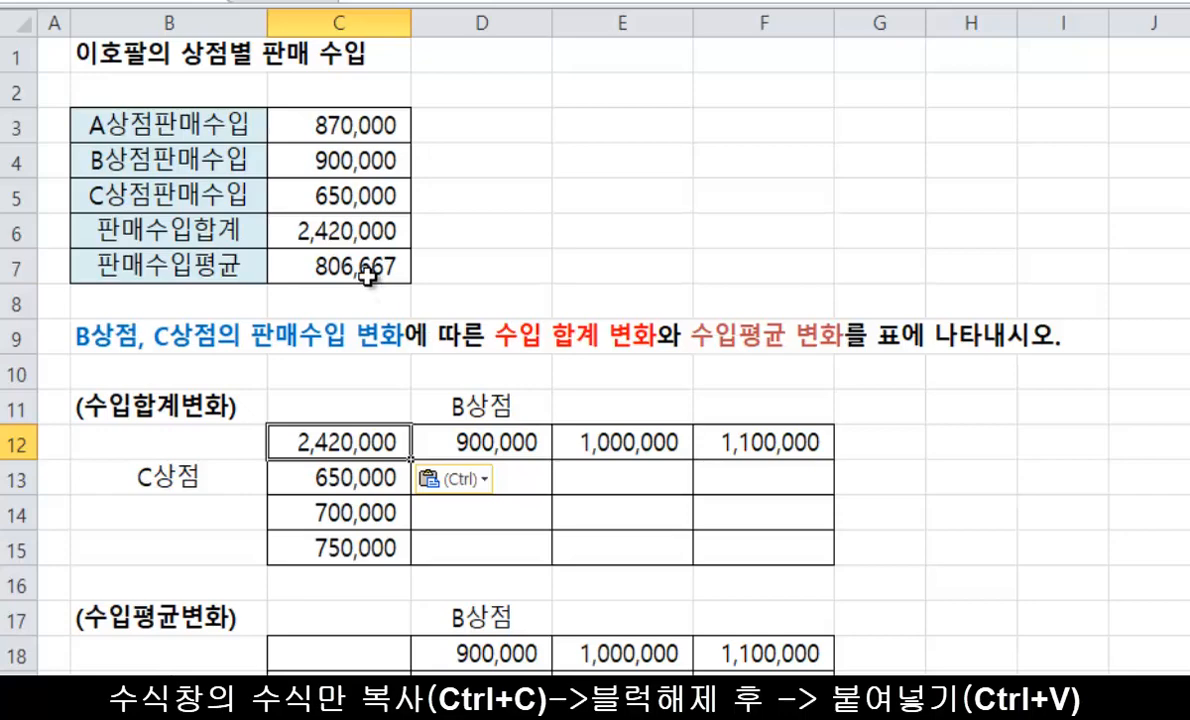
{"action": "key", "text": "Escape"}
{"action": "left_click", "coordinate": [494, 500]}
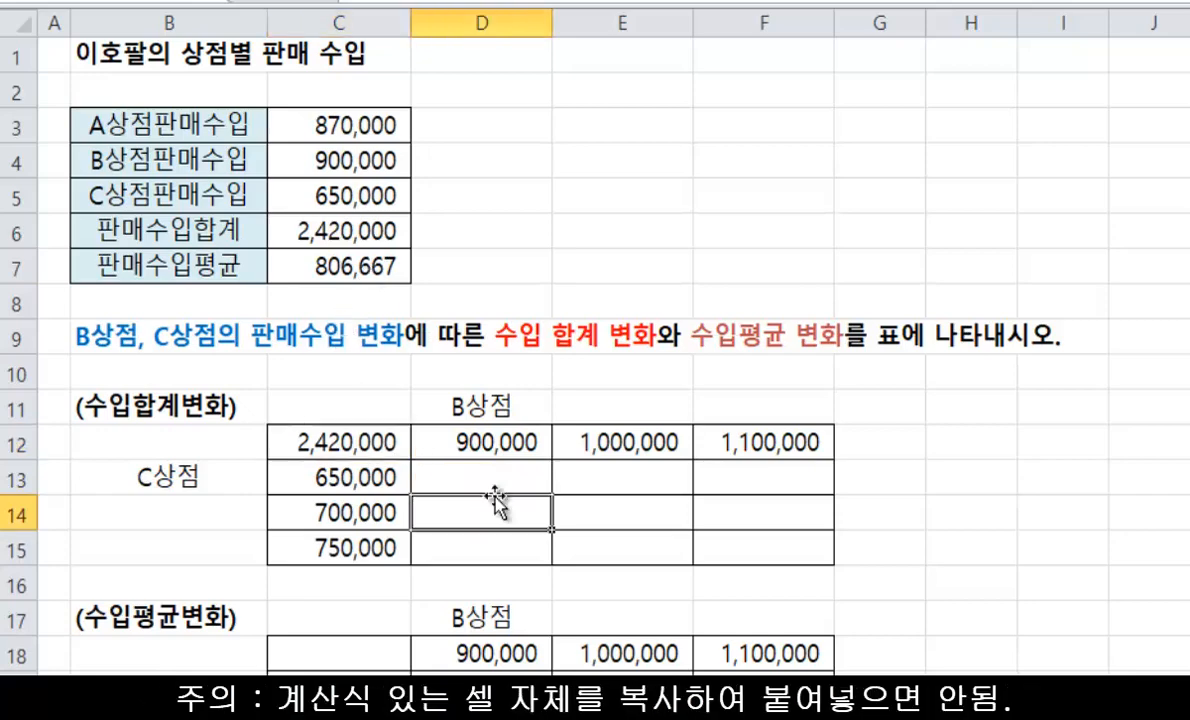
Delete the pasted SUM formula from cell C12
{"action": "left_click", "coordinate": [361, 442]}
{"action": "key", "text": "Delete"}
{"action": "left_click", "coordinate": [536, 369]}
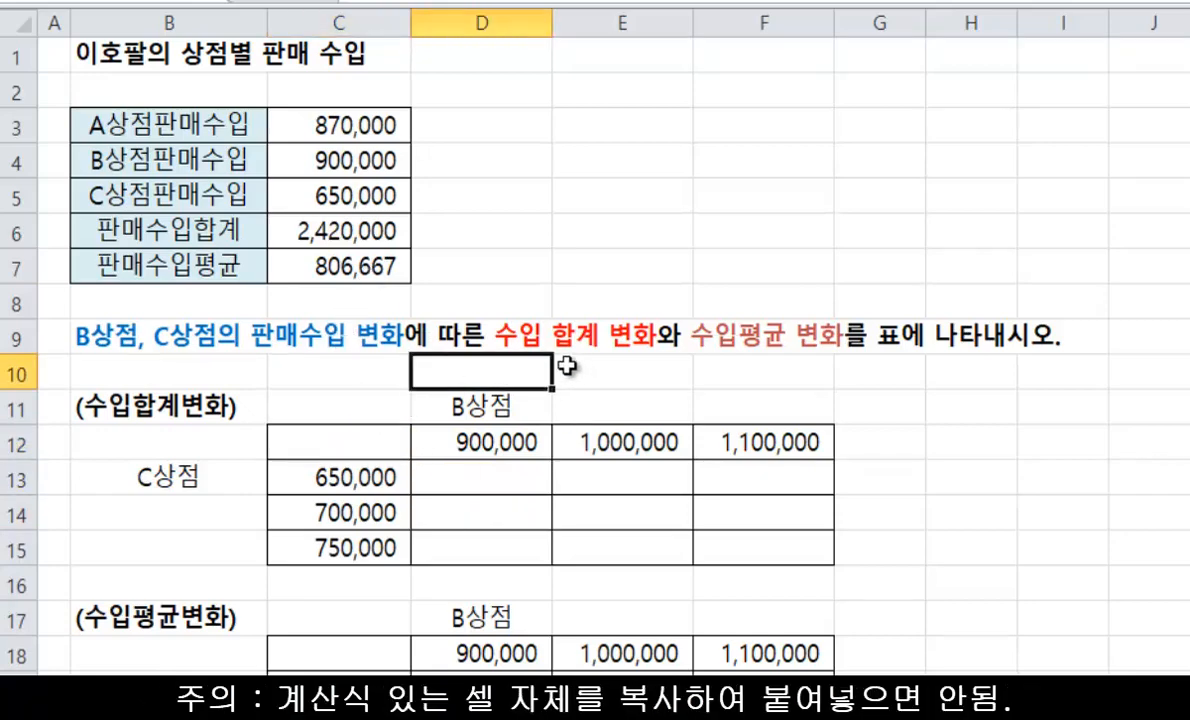
Try copying the whole cell C6 into C12, and inspect the cell references in the pasted formula
{"action": "left_click", "coordinate": [282, 215]}
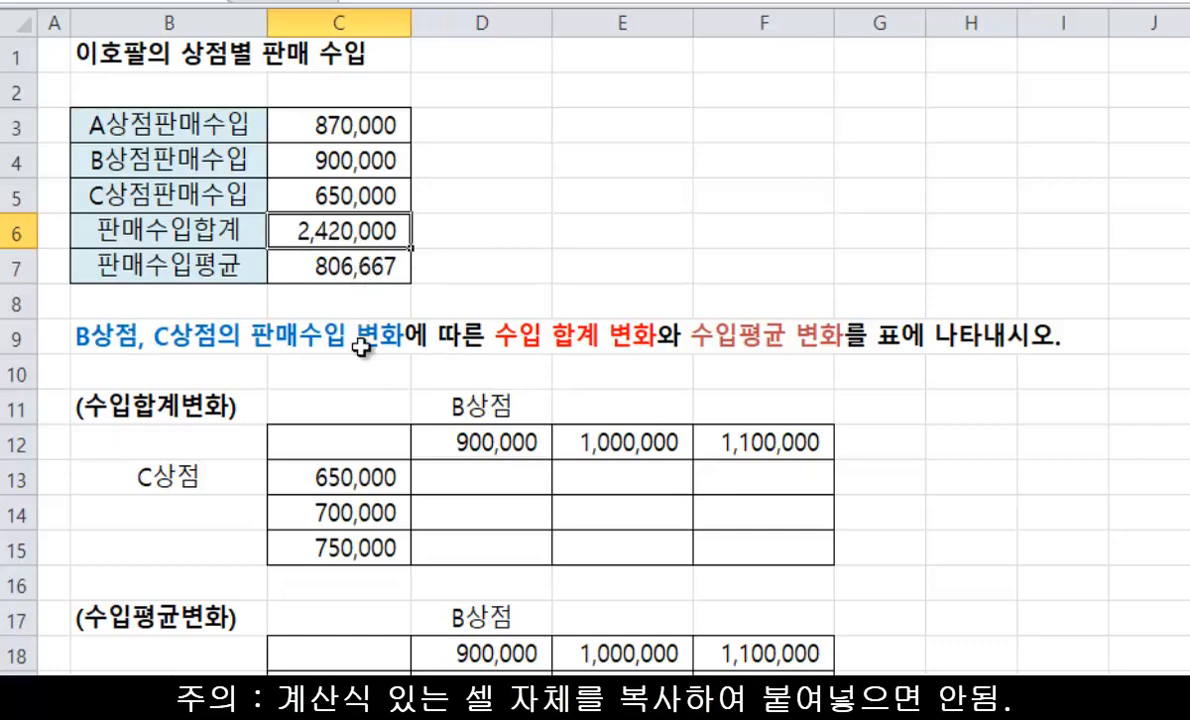
{"action": "key", "text": "ctrl+c"}
{"action": "left_click", "coordinate": [345, 442]}
{"action": "key", "text": "ctrl+v"}
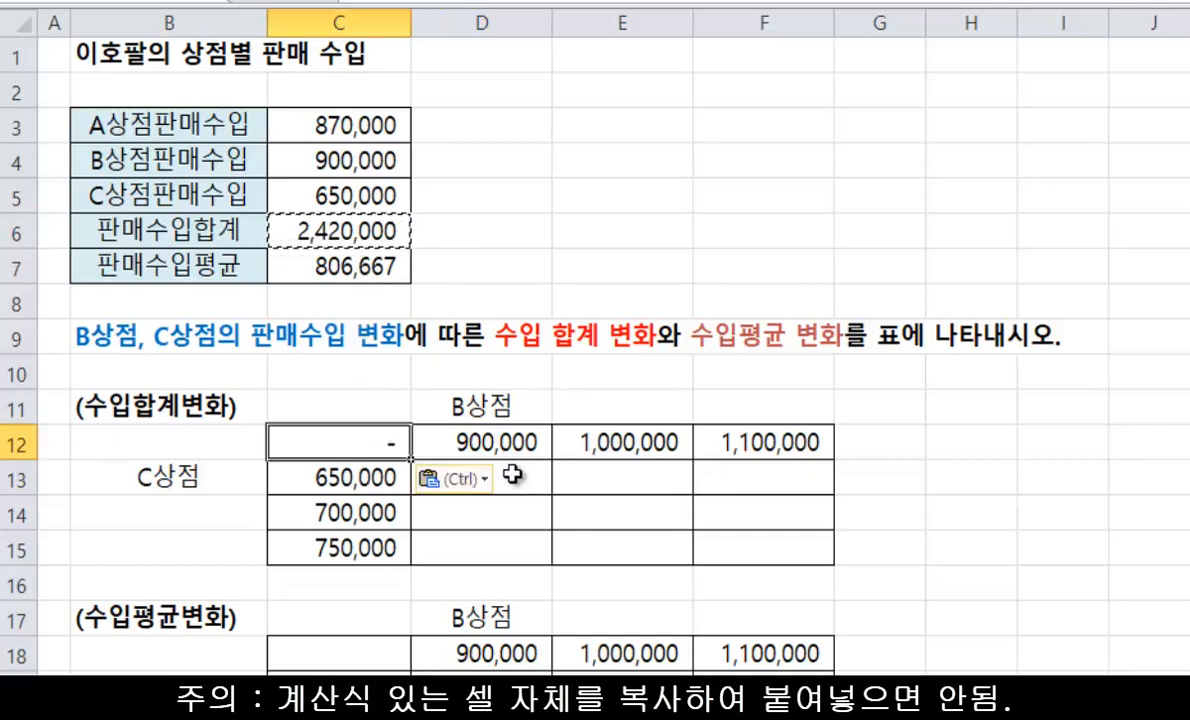
{"action": "left_click", "coordinate": [351, 500]}
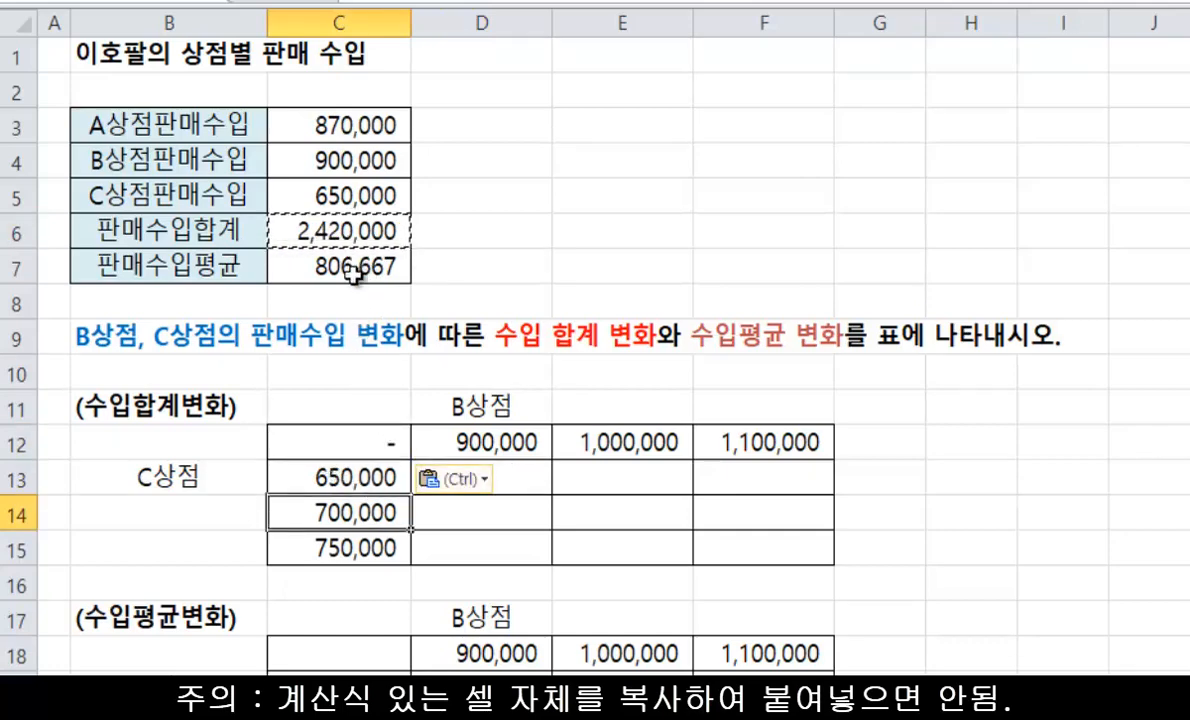
{"action": "double_click", "coordinate": [340, 450]}
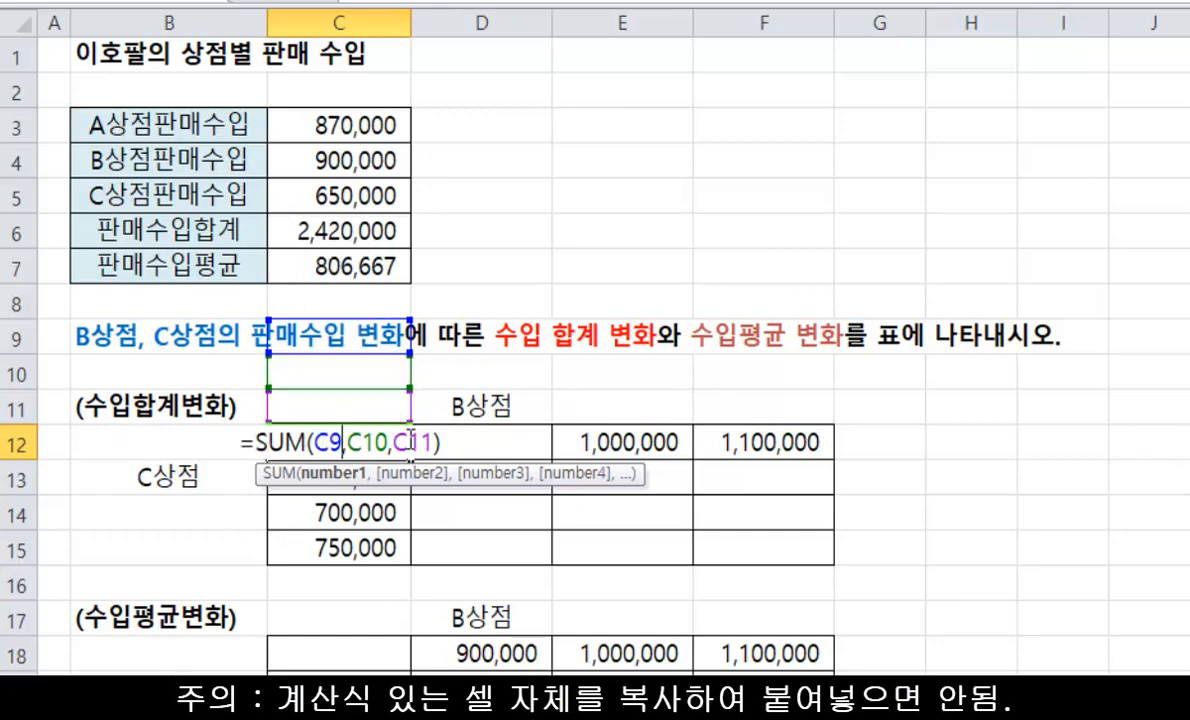
{"action": "key", "text": "ctrl+Return"}
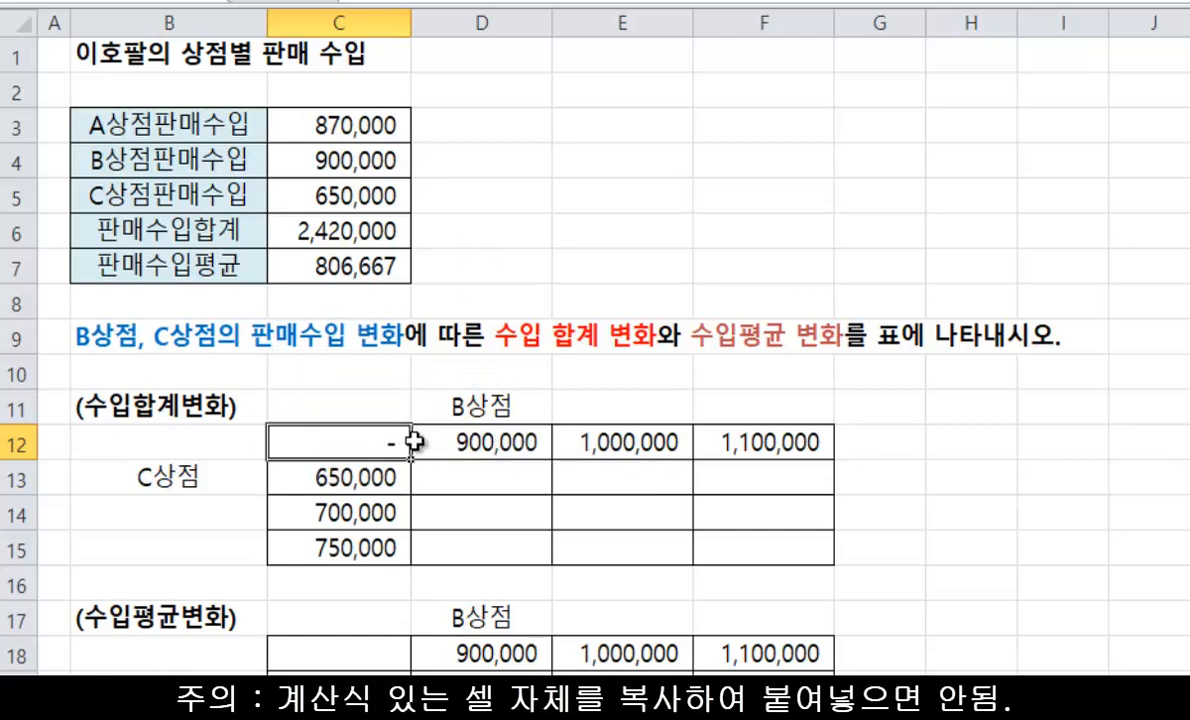
Enter the formula =C6 in cell C12 so the first table's corner references the total sales income
{"action": "type", "text": "="}
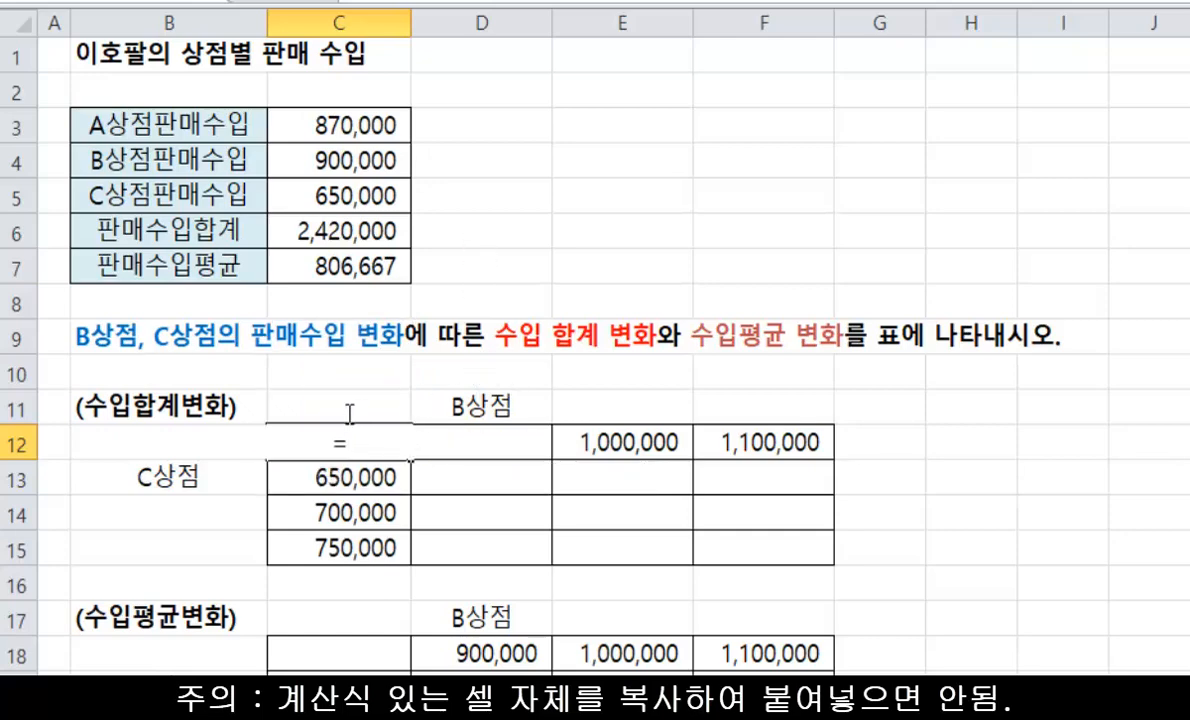
{"action": "left_click", "coordinate": [326, 231]}
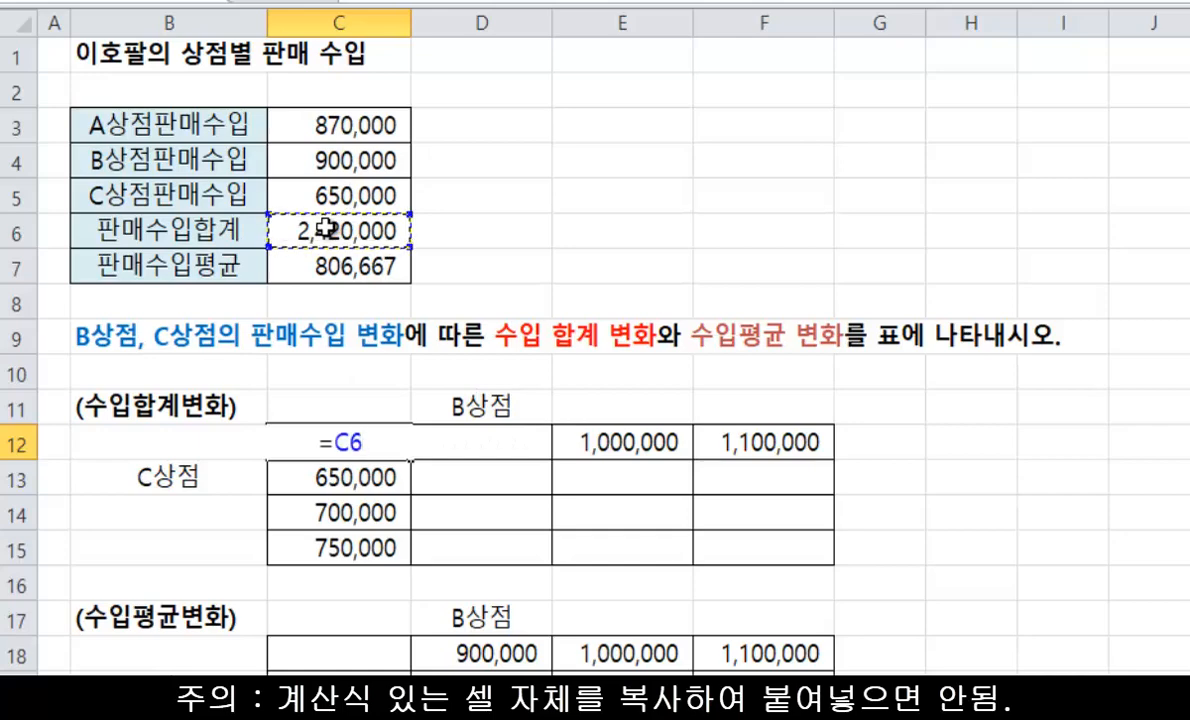
{"action": "key", "text": "Return"}
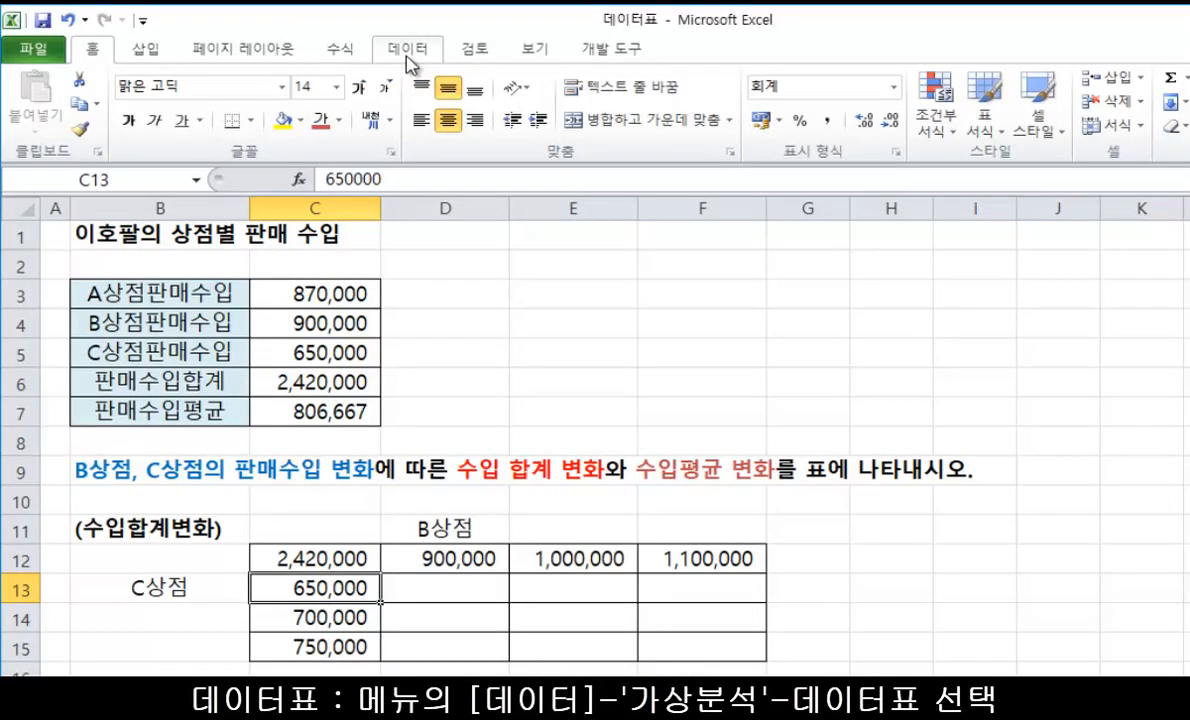
Select the total income table C12:F15 and start the What-If Analysis Data Table command on it
{"action": "left_click", "coordinate": [411, 65]}
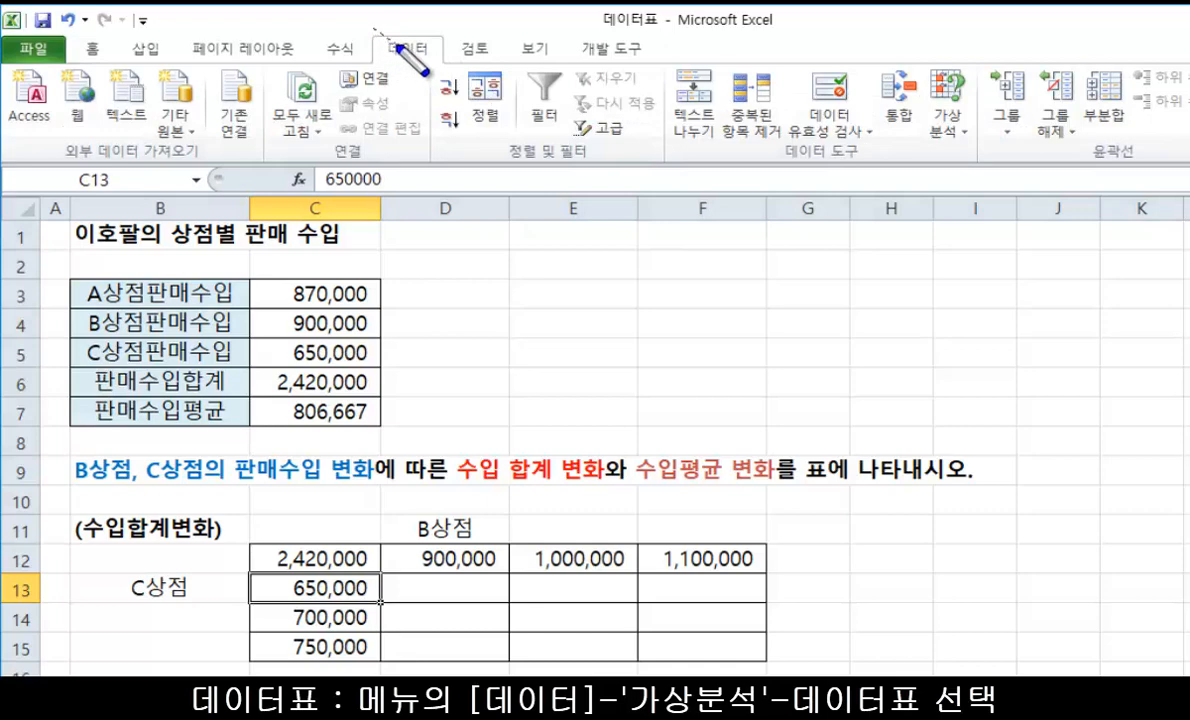
{"action": "left_click_drag", "start_coordinate": [374, 28], "coordinate": [397, 45]}
{"action": "mouse_move", "coordinate": [920, 57]}
{"action": "left_mouse_down"}
{"action": "mouse_move", "coordinate": [955, 135]}
{"action": "mouse_move", "coordinate": [988, 157]}
{"action": "left_mouse_up"}
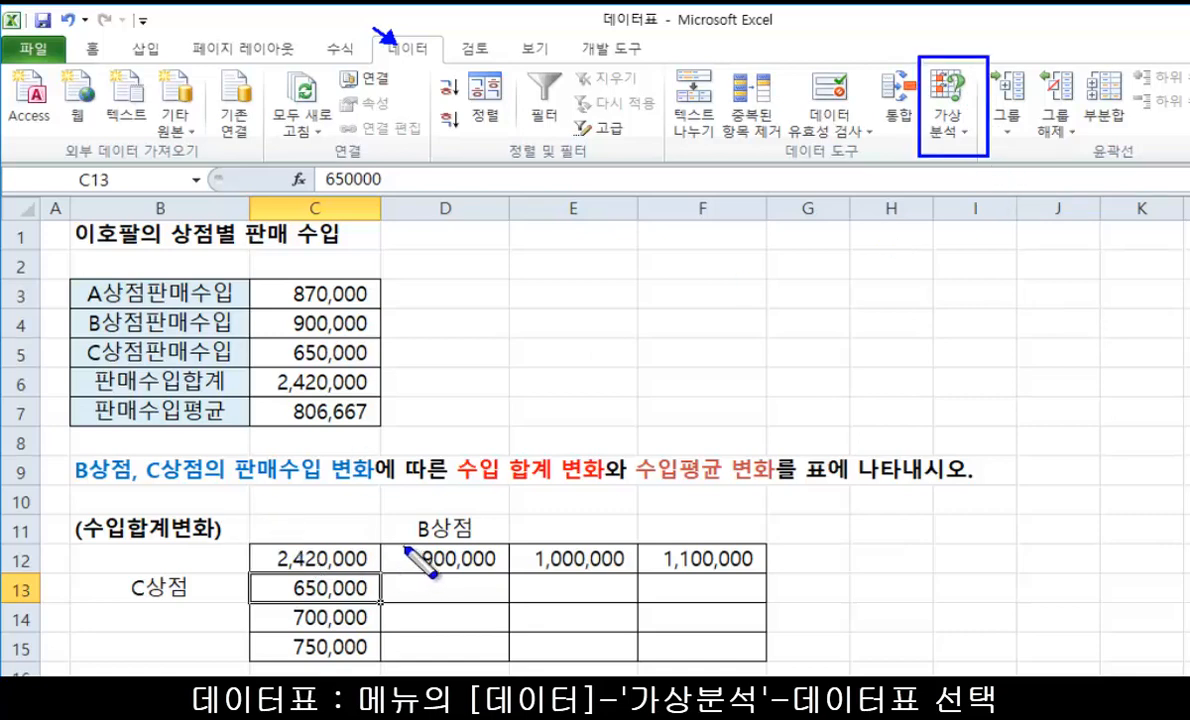
{"action": "mouse_move", "coordinate": [405, 548]}
{"action": "left_mouse_down"}
{"action": "mouse_move", "coordinate": [630, 555]}
{"action": "mouse_move", "coordinate": [763, 577]}
{"action": "left_mouse_up"}
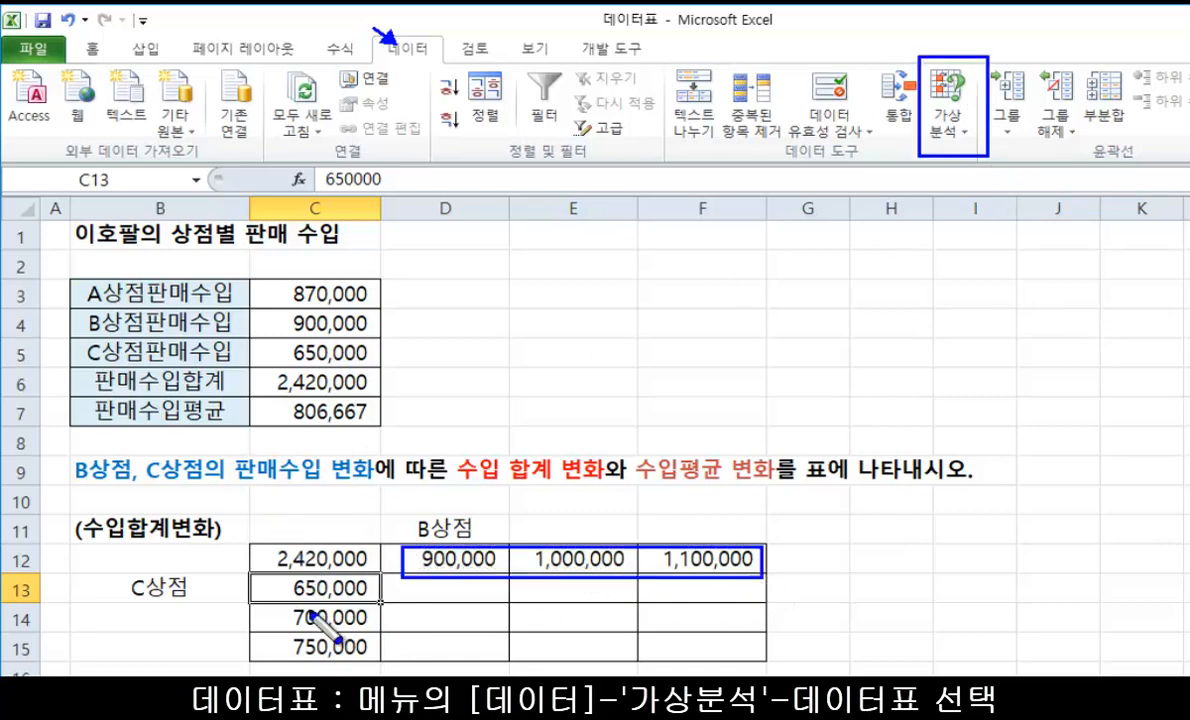
{"action": "mouse_move", "coordinate": [257, 578]}
{"action": "left_mouse_down"}
{"action": "mouse_move", "coordinate": [347, 606]}
{"action": "mouse_move", "coordinate": [360, 670]}
{"action": "left_mouse_up"}
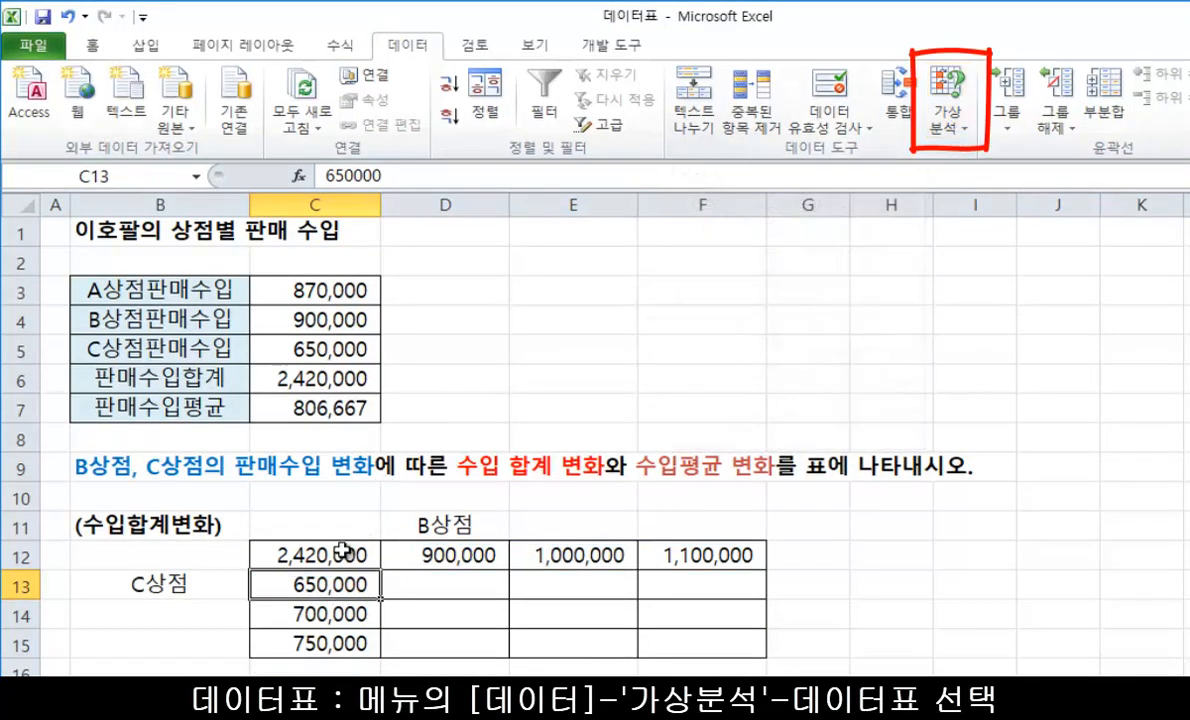
{"action": "left_click_drag", "start_coordinate": [348, 547], "coordinate": [706, 650]}
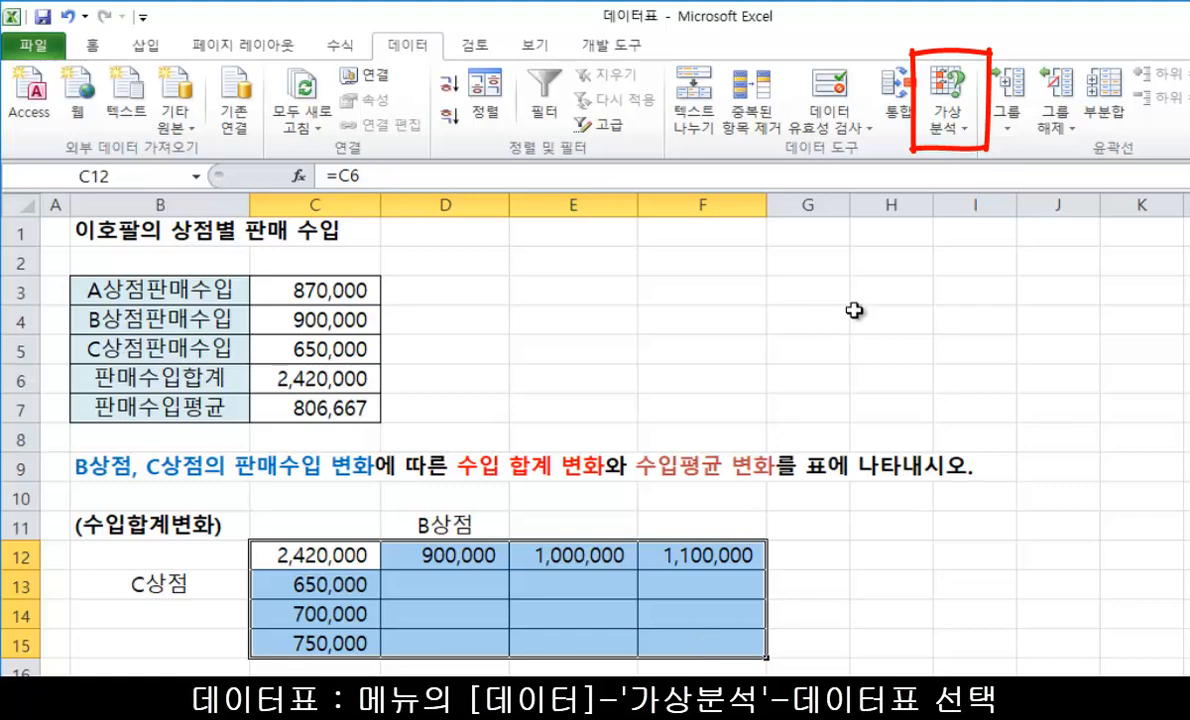
{"action": "left_click", "coordinate": [948, 127]}
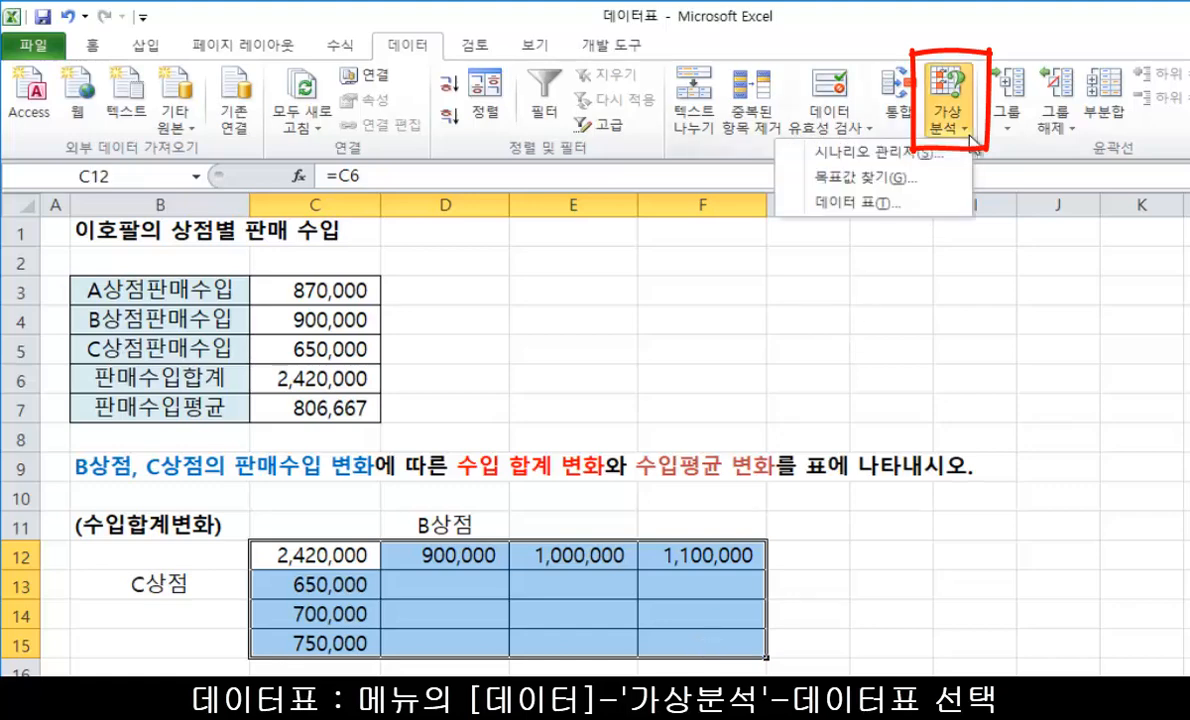
{"action": "left_click", "coordinate": [873, 198]}
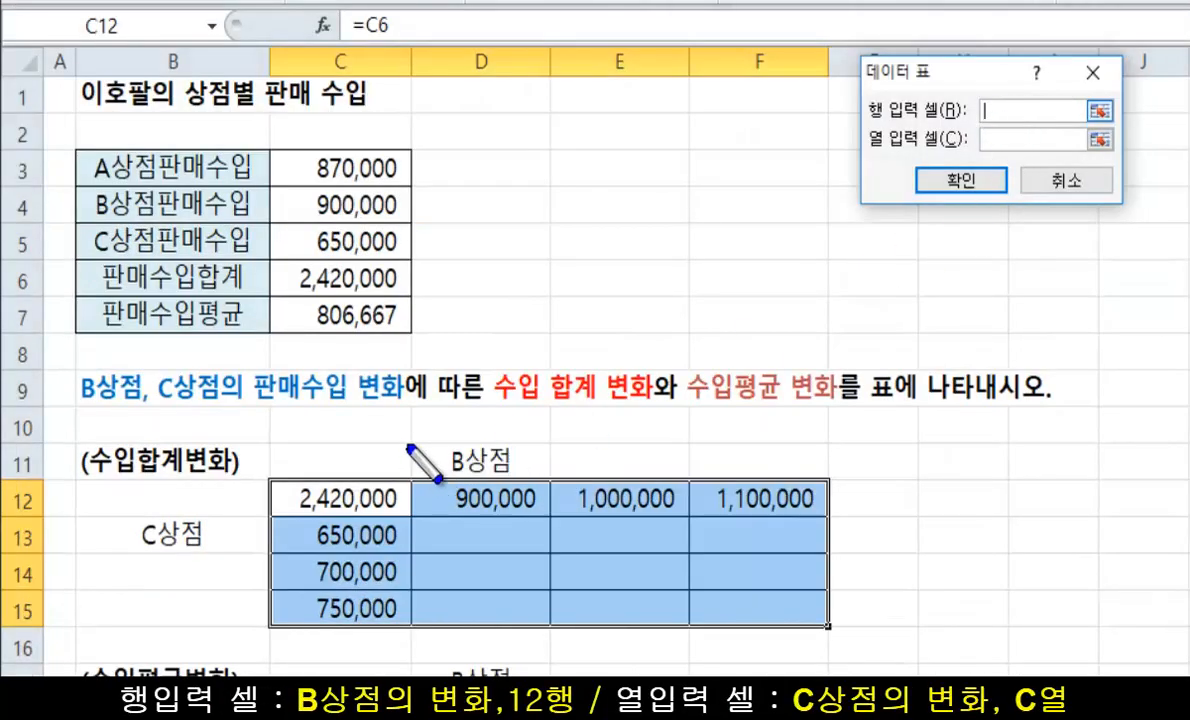
{"action": "left_click_drag", "start_coordinate": [385, 498], "coordinate": [410, 542]}
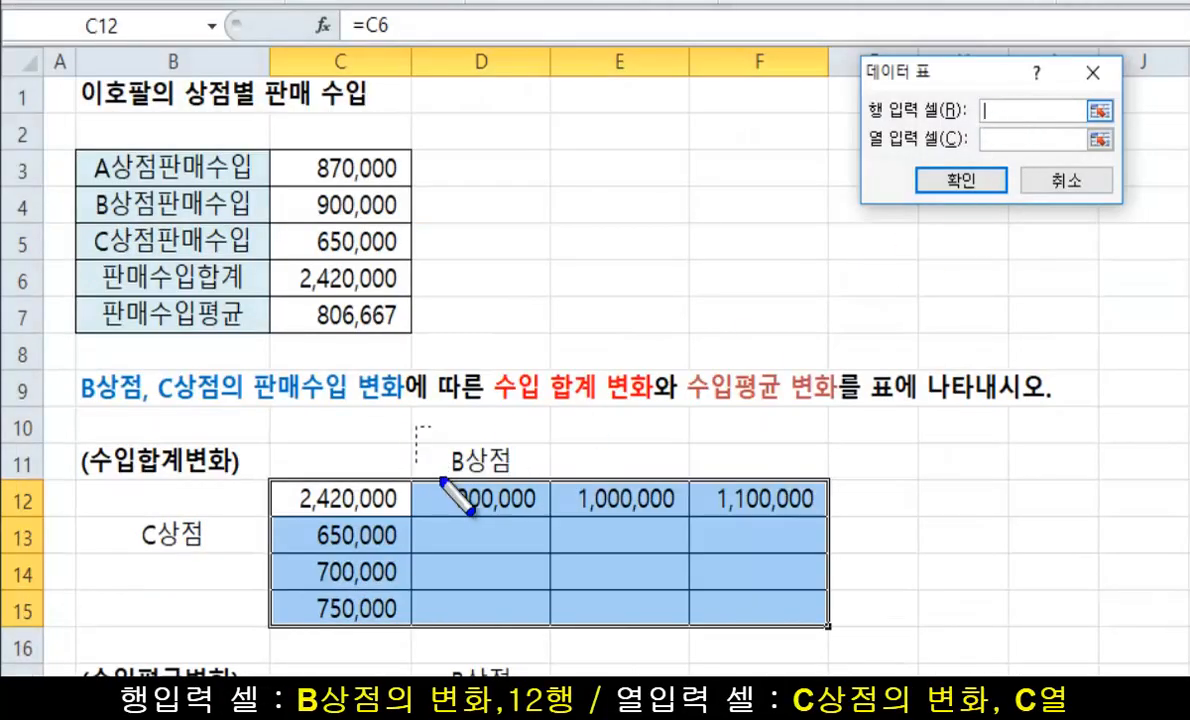
{"action": "left_click_drag", "start_coordinate": [441, 480], "coordinate": [544, 477]}
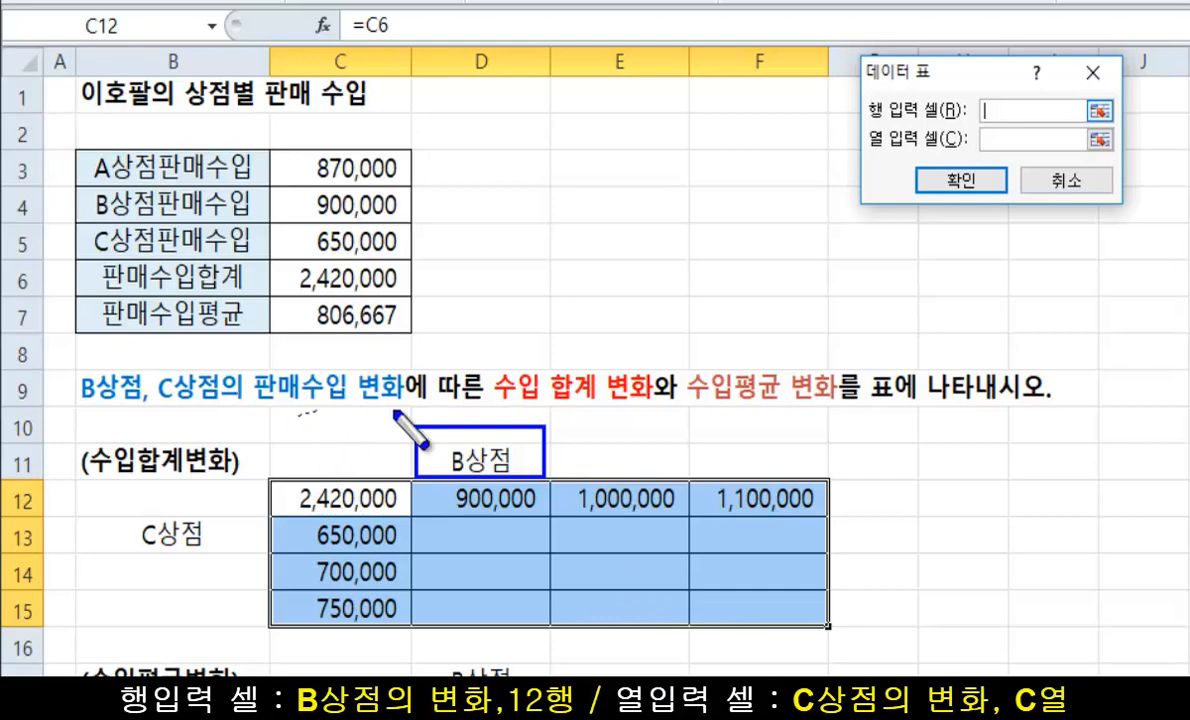
{"action": "left_click_drag", "start_coordinate": [297, 412], "coordinate": [835, 412]}
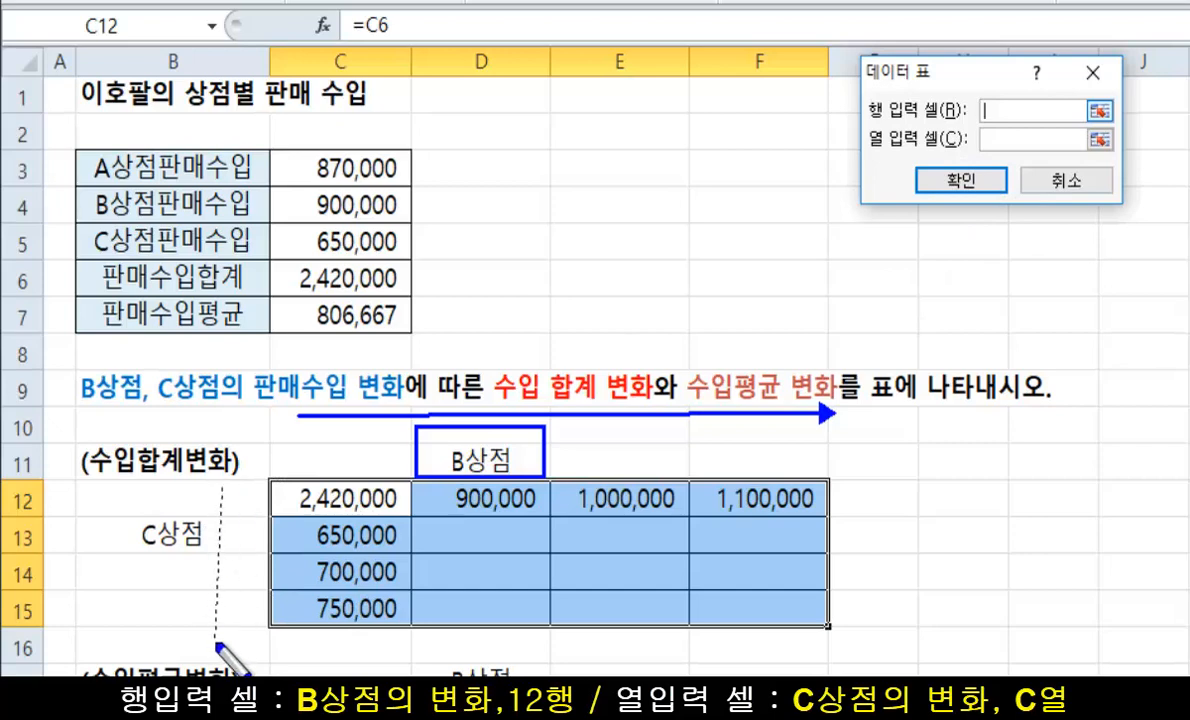
{"action": "left_click_drag", "start_coordinate": [221, 487], "coordinate": [214, 636]}
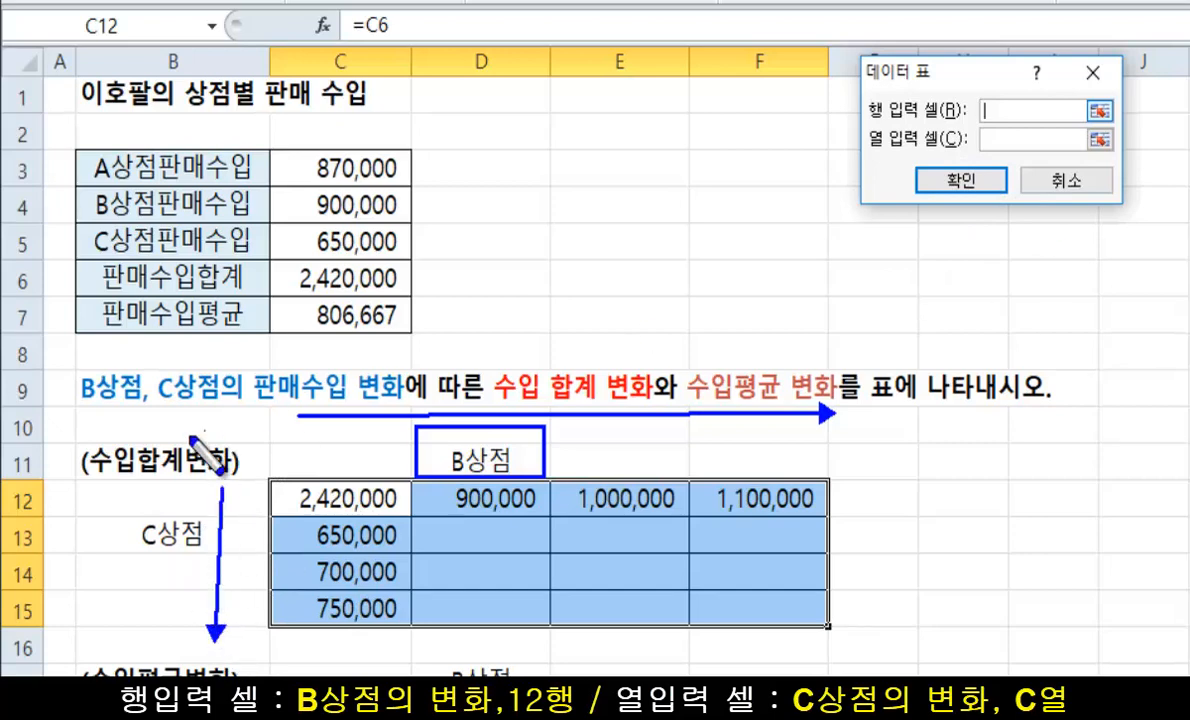
{"action": "mouse_move", "coordinate": [108, 501]}
{"action": "left_mouse_down"}
{"action": "mouse_move", "coordinate": [208, 520]}
{"action": "mouse_move", "coordinate": [108, 501]}
{"action": "left_mouse_up"}
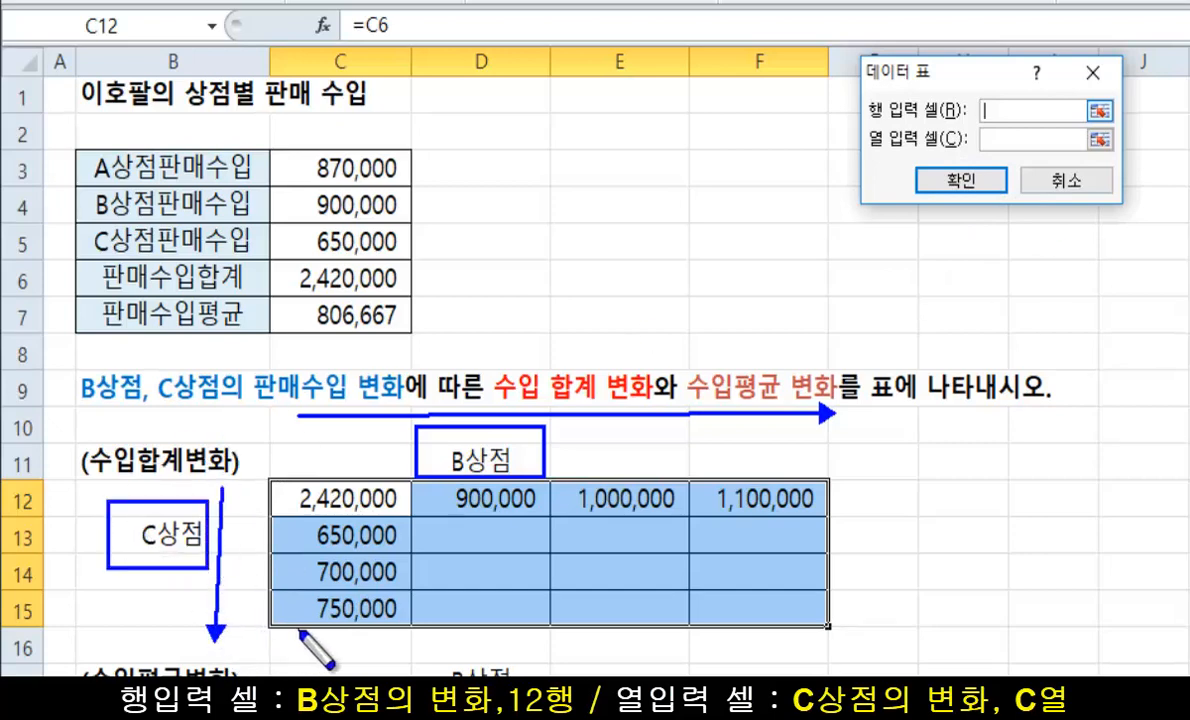
{"action": "key", "text": "Escape"}
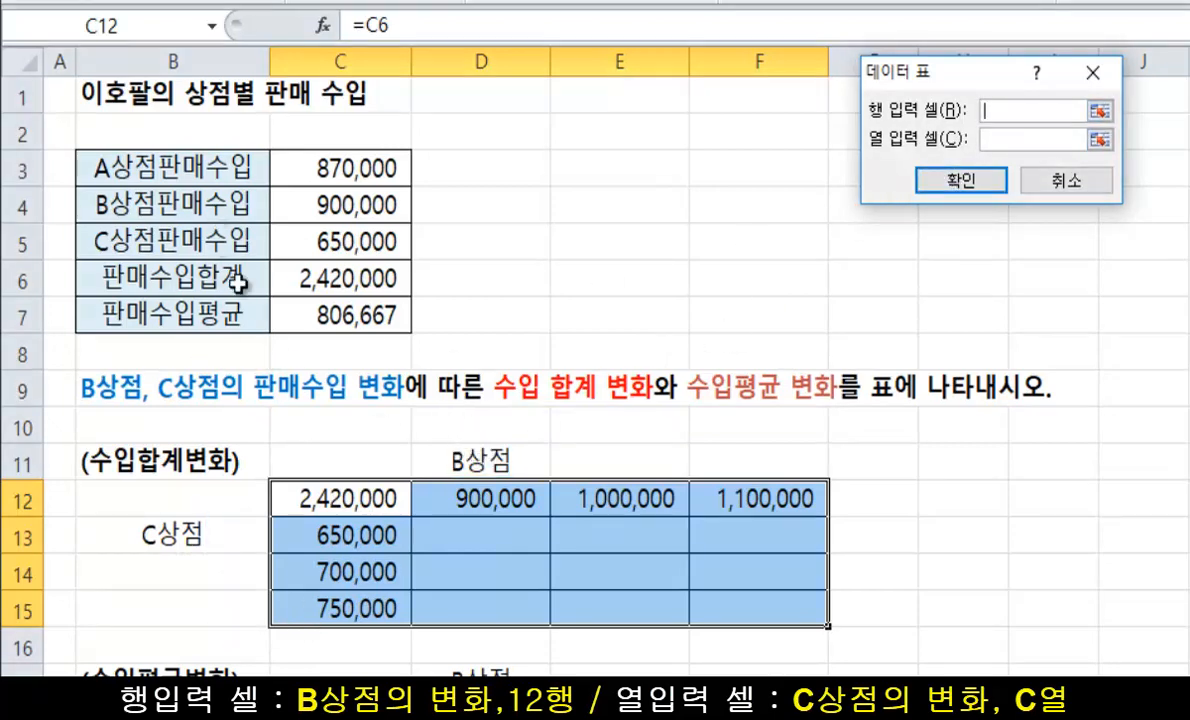
Create the data table with store B's income $C$4 as the row input cell and store C's income $C$5 as the column input cell
{"action": "left_click", "coordinate": [305, 207]}
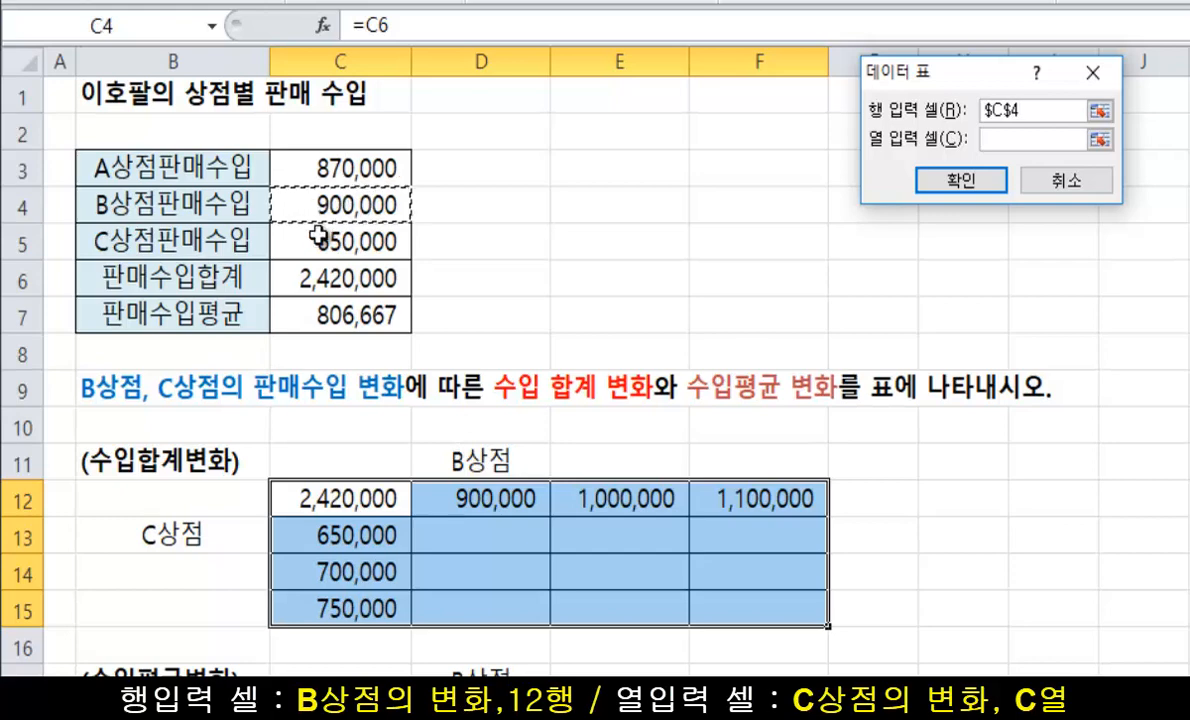
{"action": "mouse_move", "coordinate": [262, 185]}
{"action": "left_mouse_down"}
{"action": "mouse_move", "coordinate": [403, 237]}
{"action": "mouse_move", "coordinate": [412, 228]}
{"action": "left_mouse_up"}
{"action": "key", "text": "Escape"}
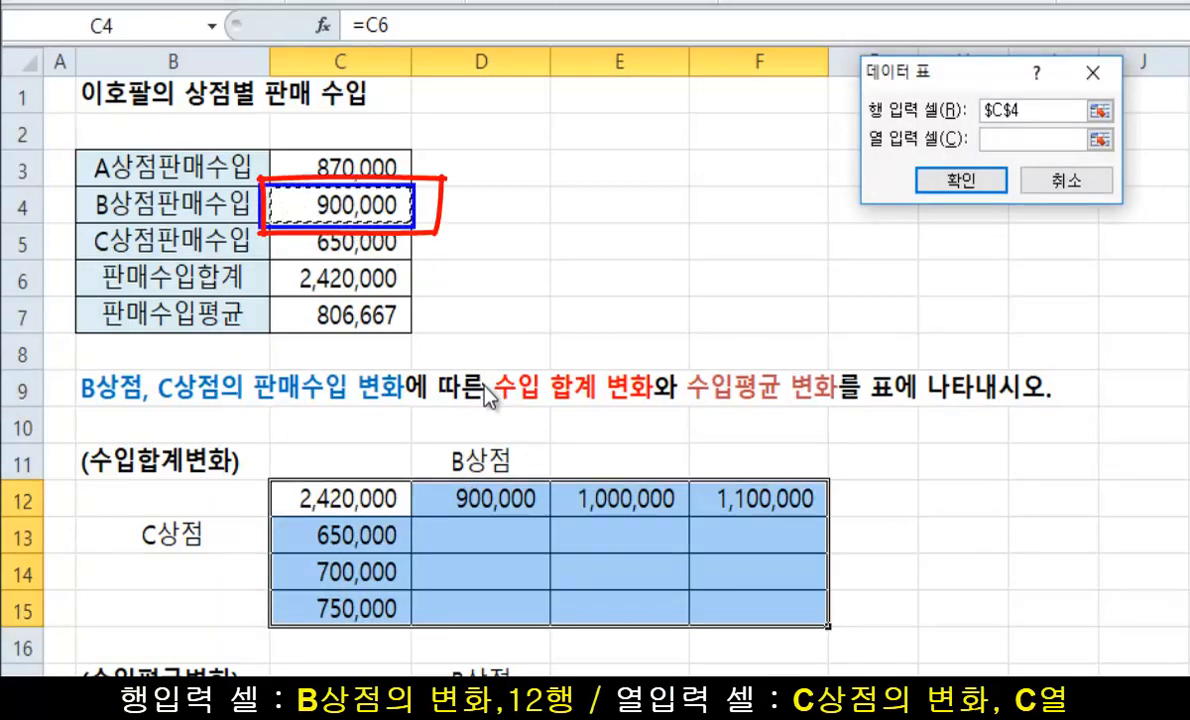
{"action": "left_click", "coordinate": [1024, 145]}
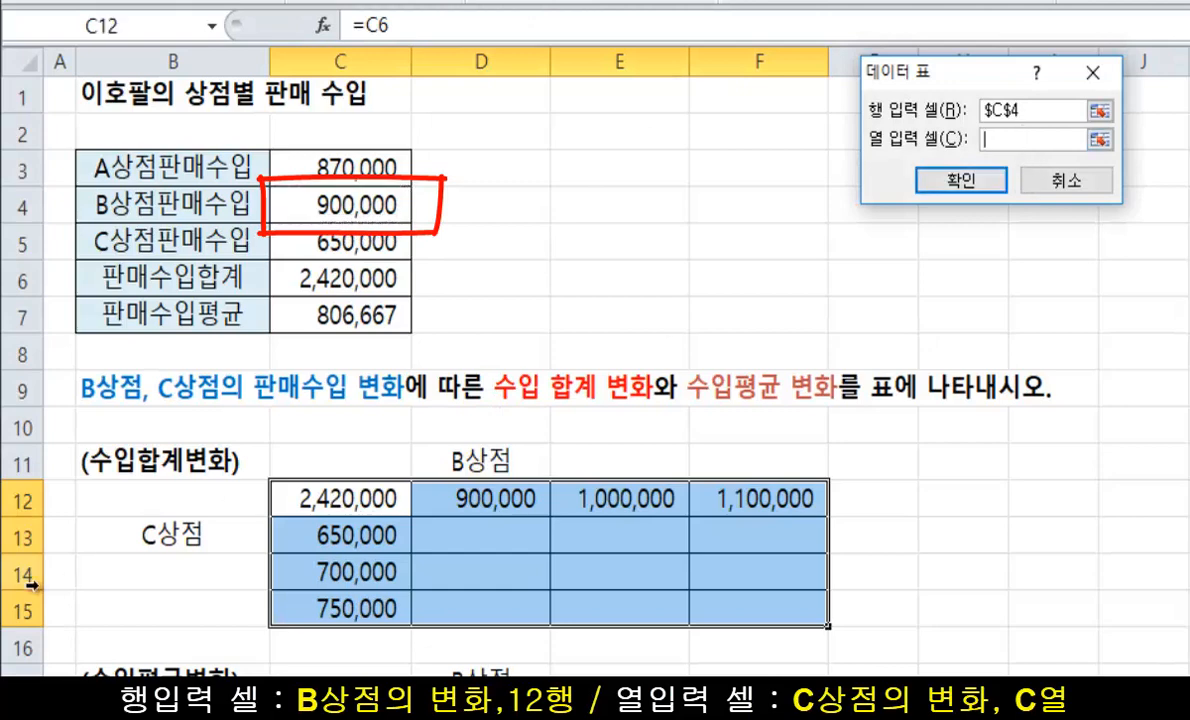
{"action": "left_click", "coordinate": [322, 242]}
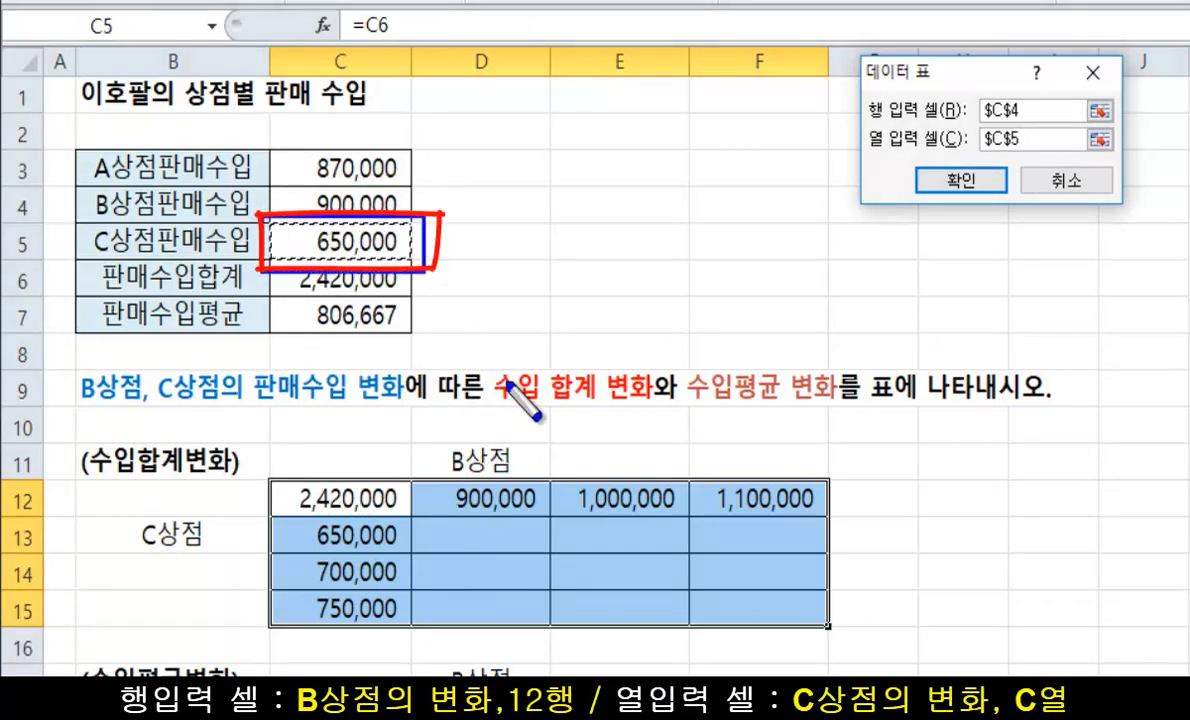
{"action": "key", "text": "Escape"}
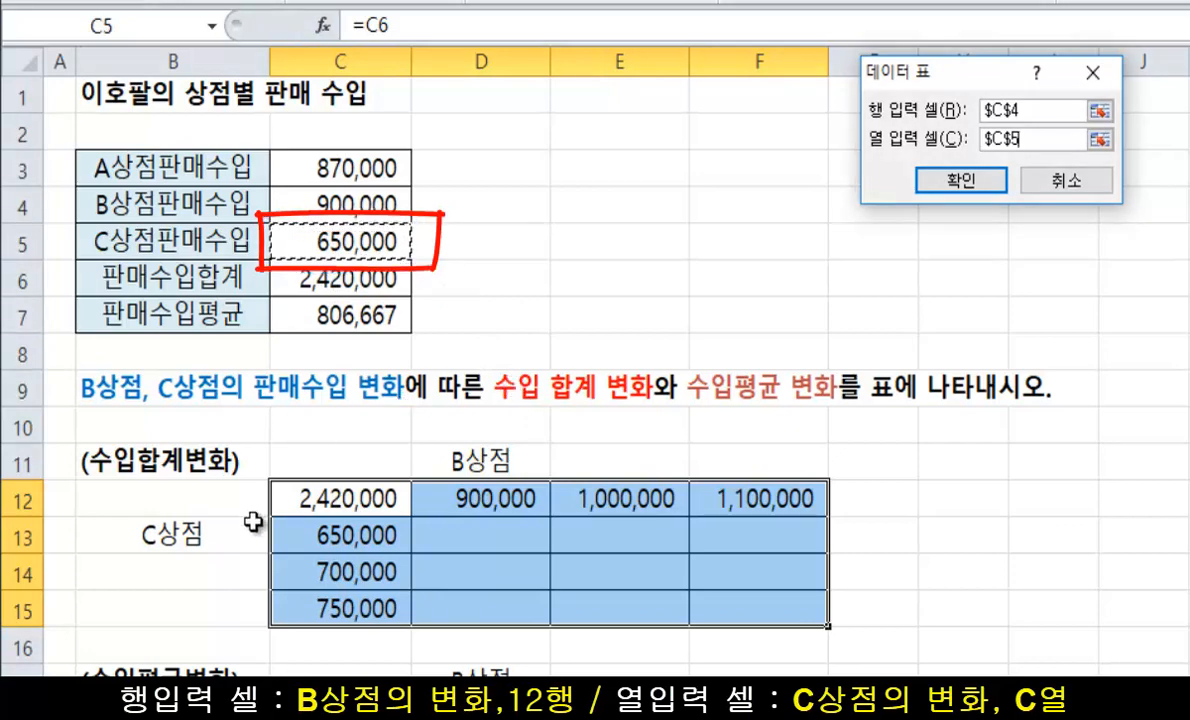
{"action": "left_click", "coordinate": [940, 188]}
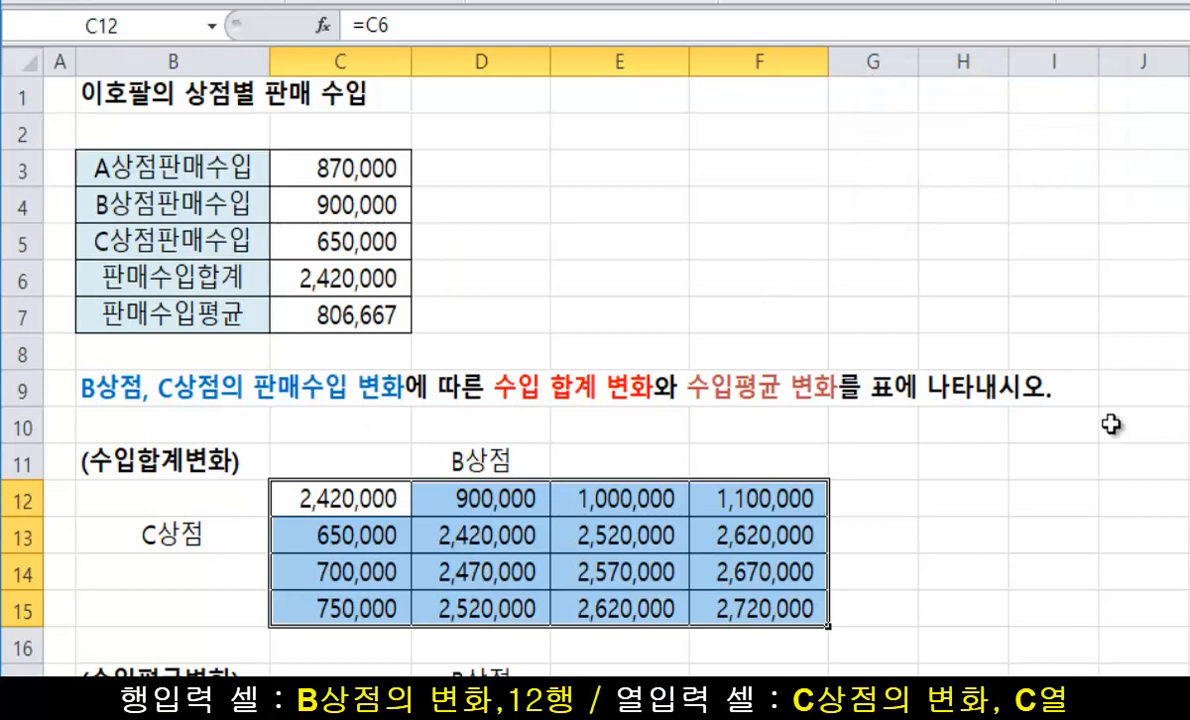
{"action": "left_click", "coordinate": [1111, 424]}
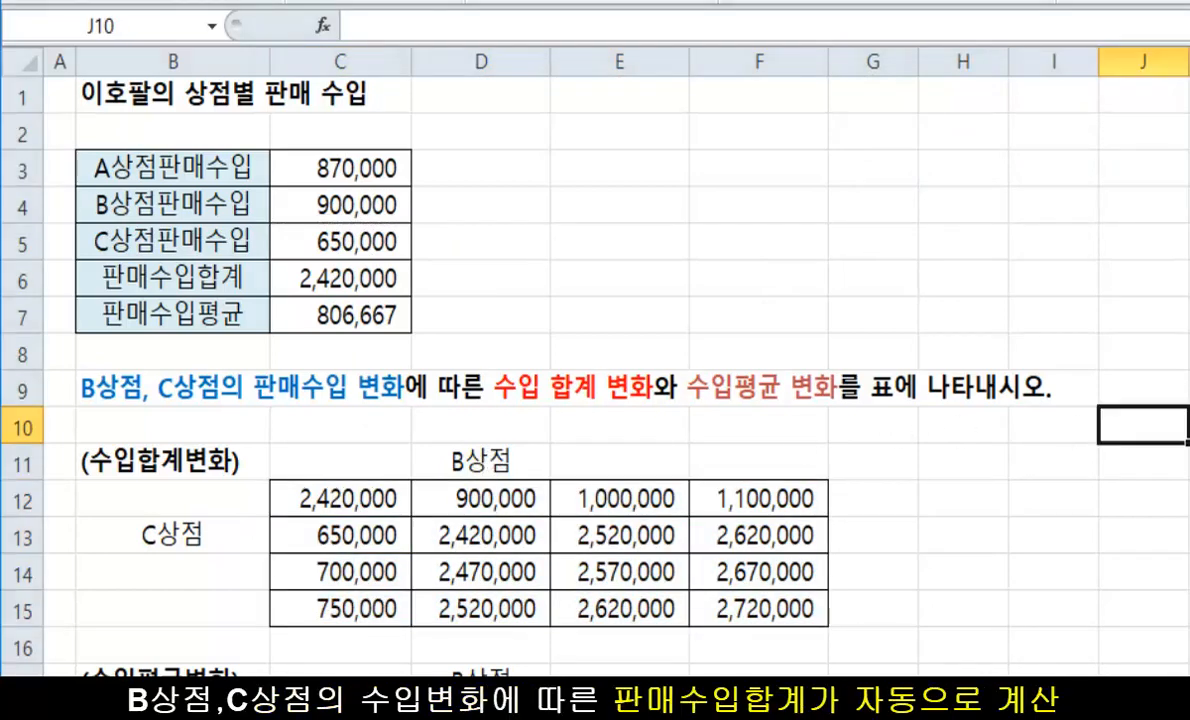
Examine how the totals in the data table correspond to the store B and store C incomes at their row and column headings
{"action": "left_click_drag", "start_coordinate": [425, 486], "coordinate": [552, 511]}
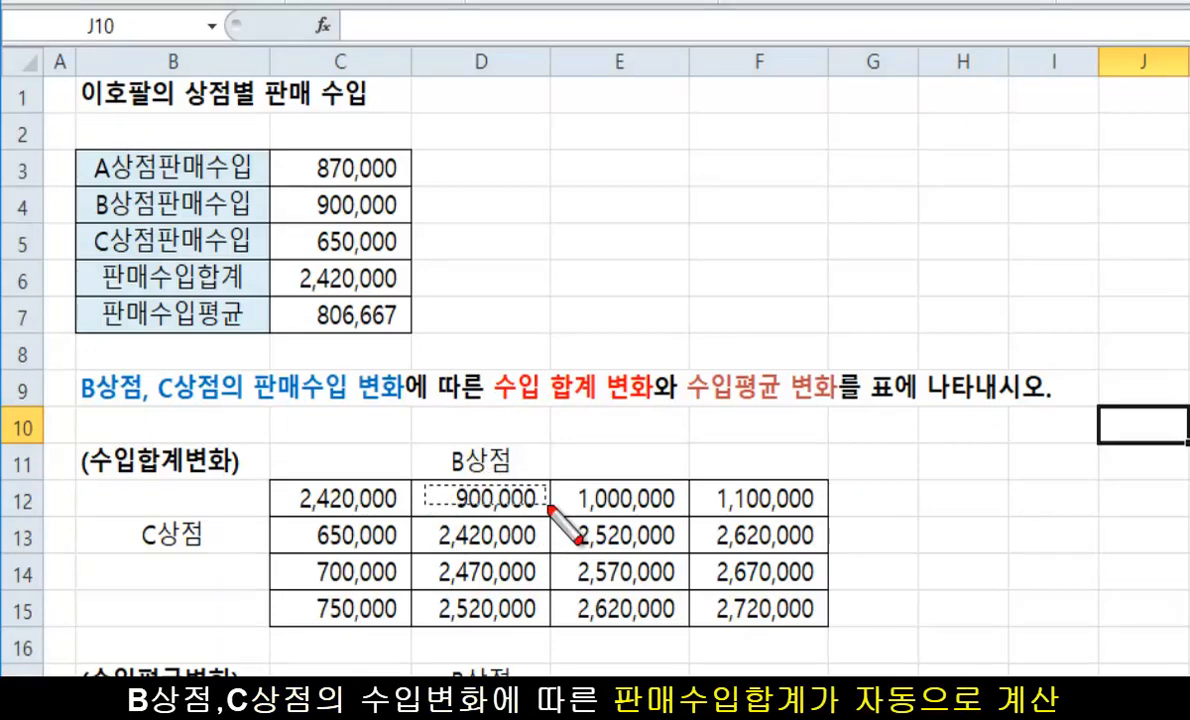
{"action": "left_click_drag", "start_coordinate": [280, 522], "coordinate": [408, 555]}
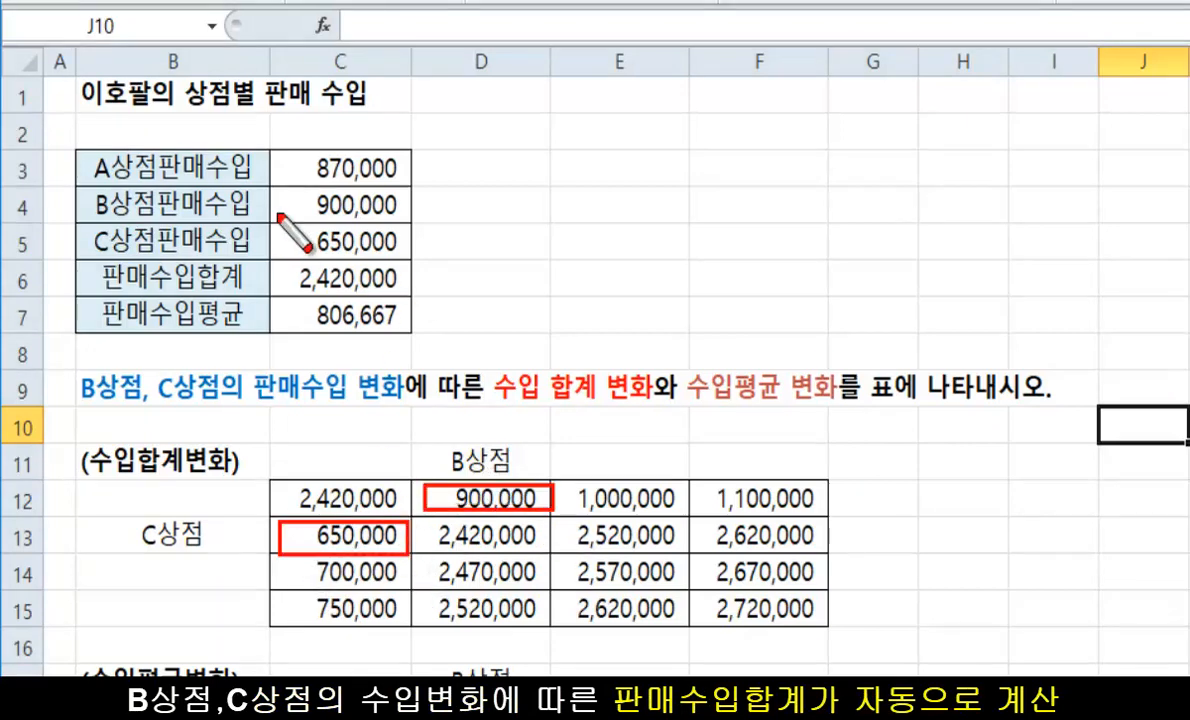
{"action": "left_click_drag", "start_coordinate": [290, 194], "coordinate": [403, 252]}
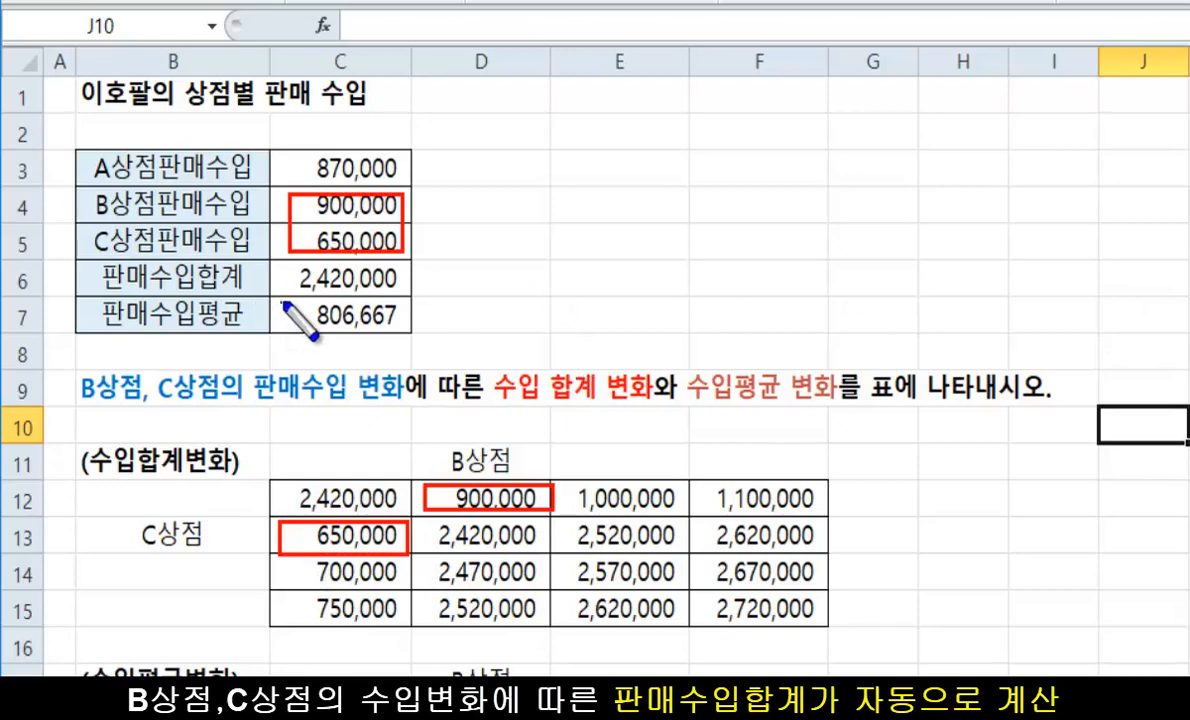
{"action": "left_click_drag", "start_coordinate": [280, 264], "coordinate": [411, 305]}
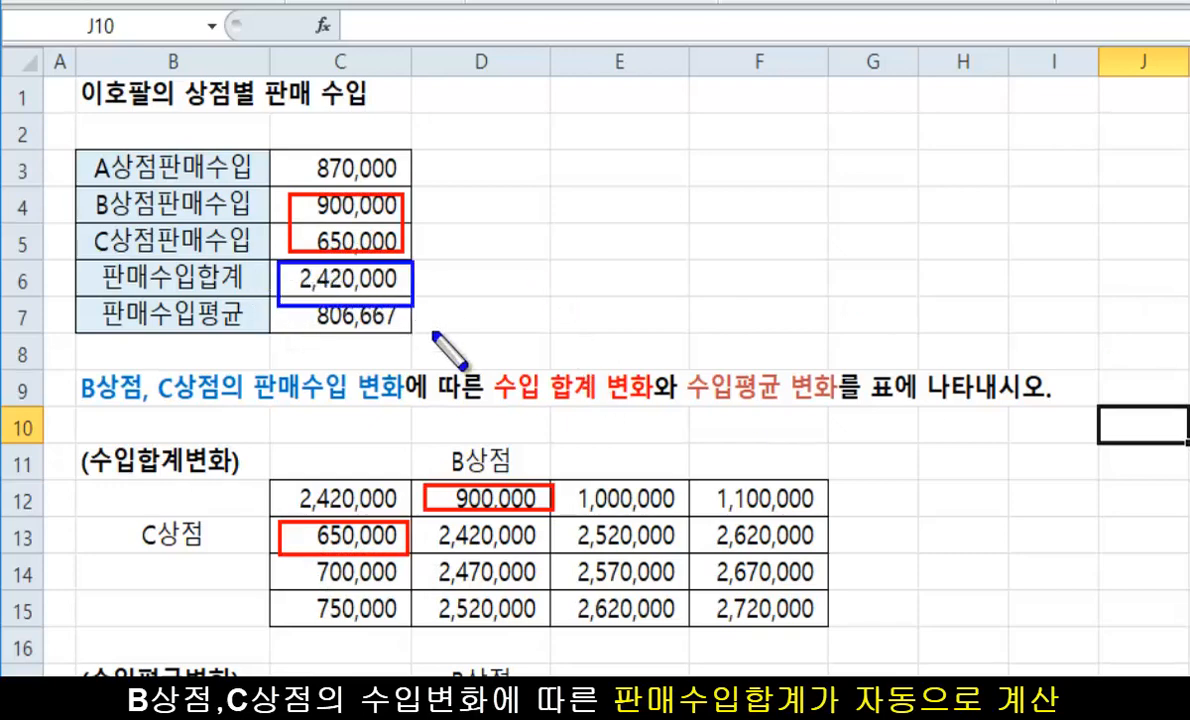
{"action": "mouse_move", "coordinate": [413, 517]}
{"action": "left_mouse_down"}
{"action": "mouse_move", "coordinate": [443, 535]}
{"action": "mouse_move", "coordinate": [549, 552]}
{"action": "left_mouse_up"}
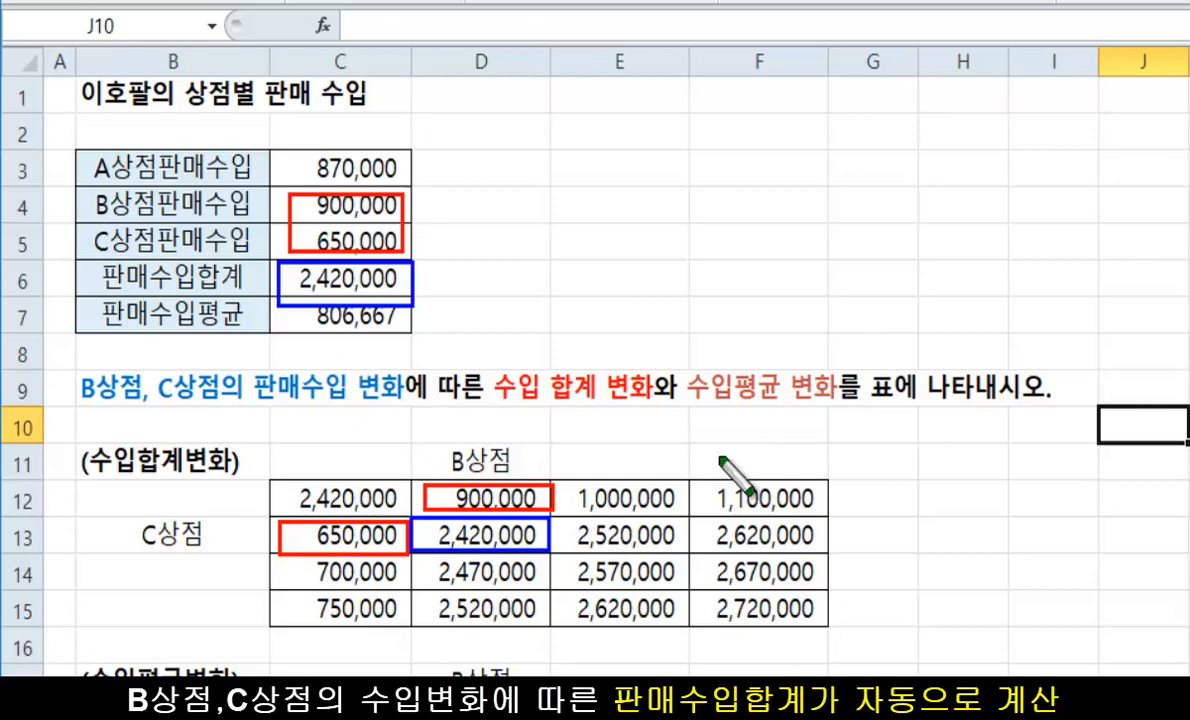
{"action": "mouse_move", "coordinate": [564, 480]}
{"action": "left_mouse_down"}
{"action": "mouse_move", "coordinate": [613, 508]}
{"action": "mouse_move", "coordinate": [692, 517]}
{"action": "left_mouse_up"}
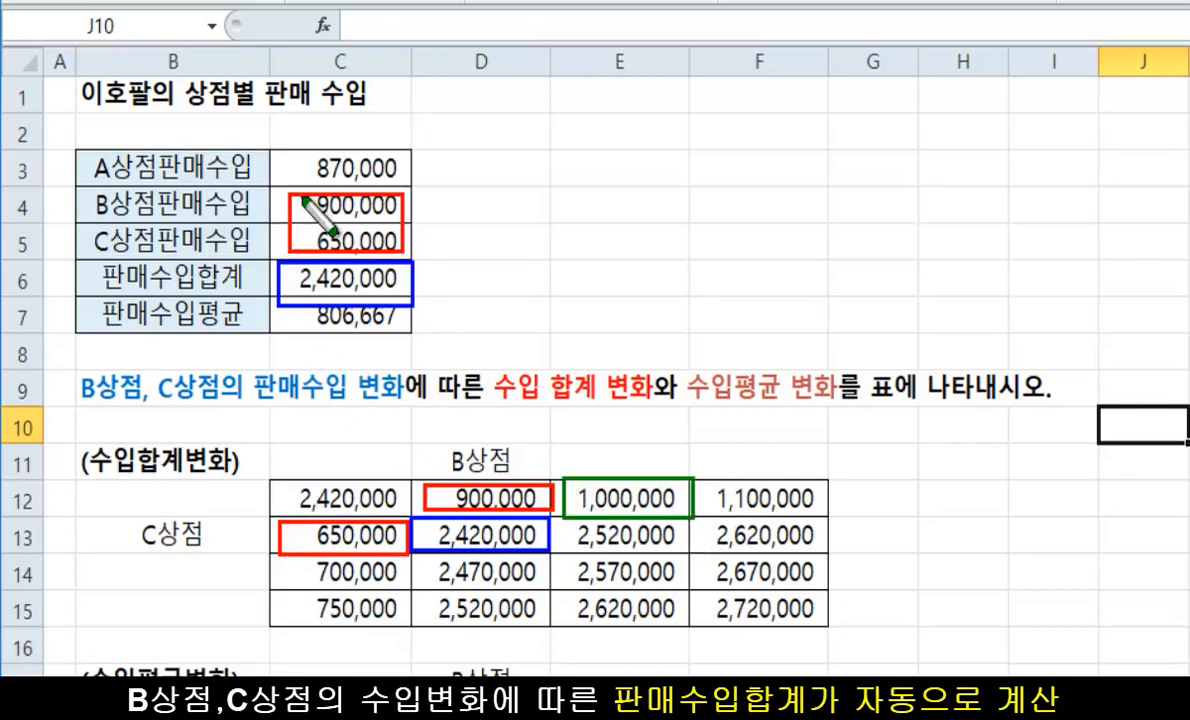
{"action": "left_click_drag", "start_coordinate": [303, 199], "coordinate": [422, 225]}
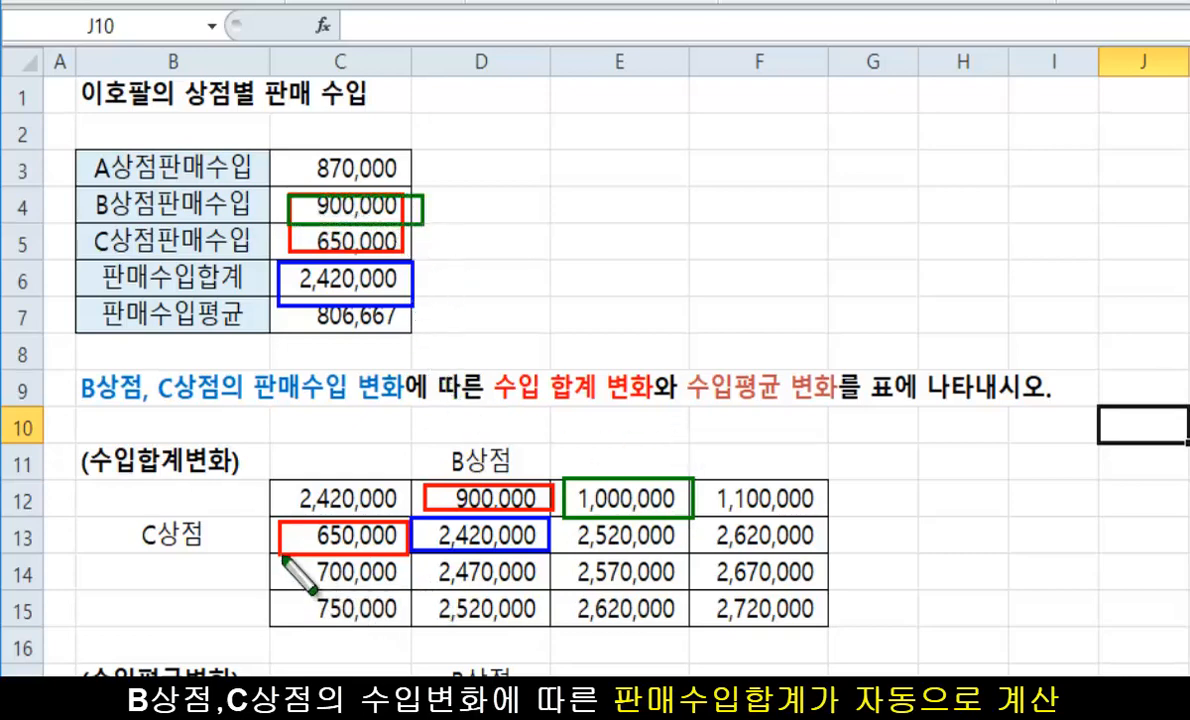
{"action": "left_click_drag", "start_coordinate": [283, 558], "coordinate": [400, 589]}
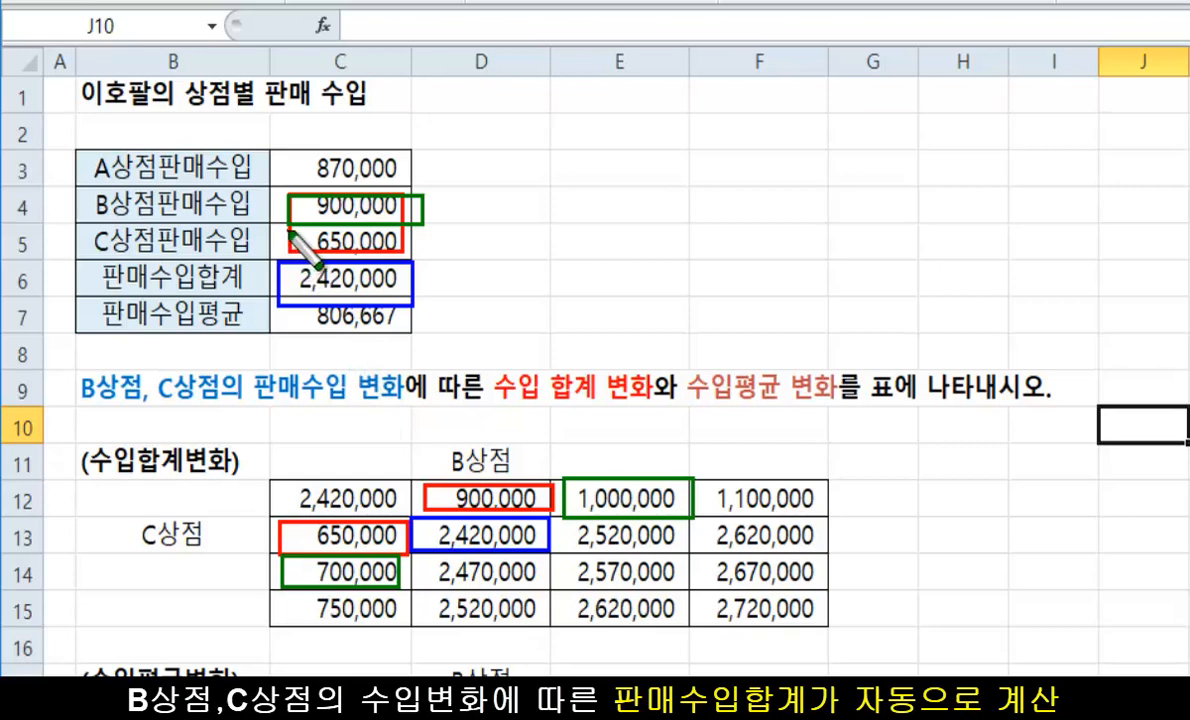
{"action": "mouse_move", "coordinate": [290, 232]}
{"action": "left_mouse_down"}
{"action": "mouse_move", "coordinate": [300, 265]}
{"action": "mouse_move", "coordinate": [420, 262]}
{"action": "mouse_move", "coordinate": [292, 232]}
{"action": "left_mouse_up"}
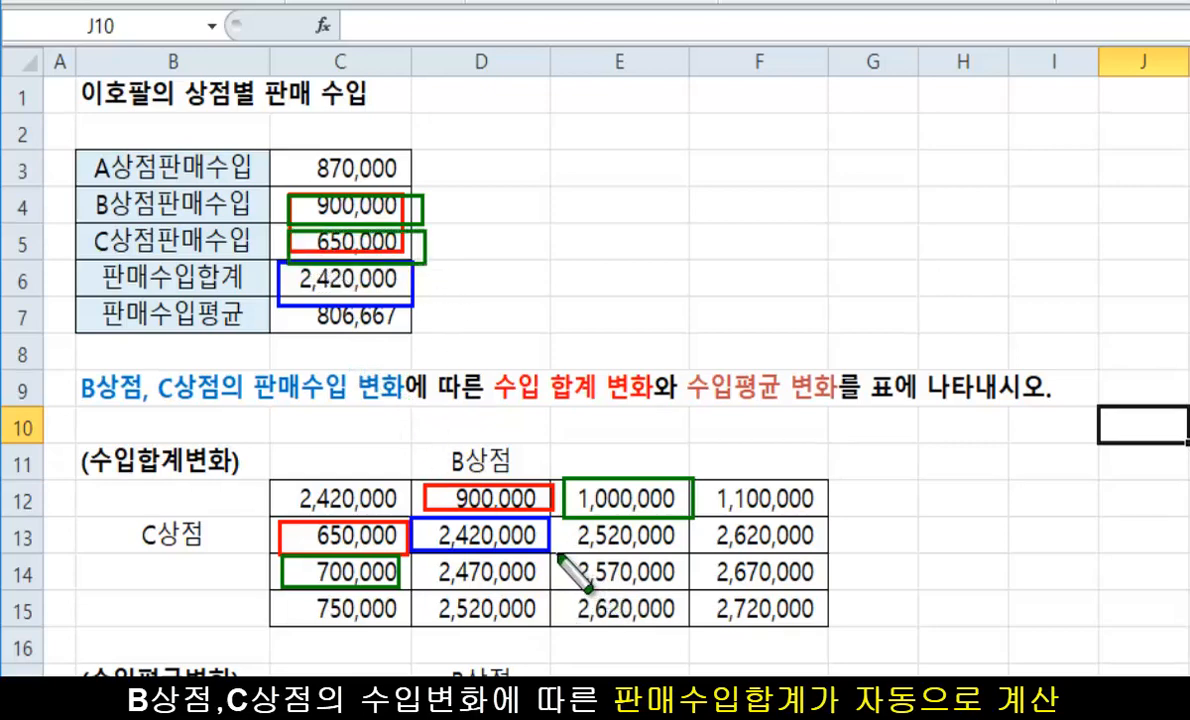
{"action": "left_click_drag", "start_coordinate": [558, 556], "coordinate": [694, 594]}
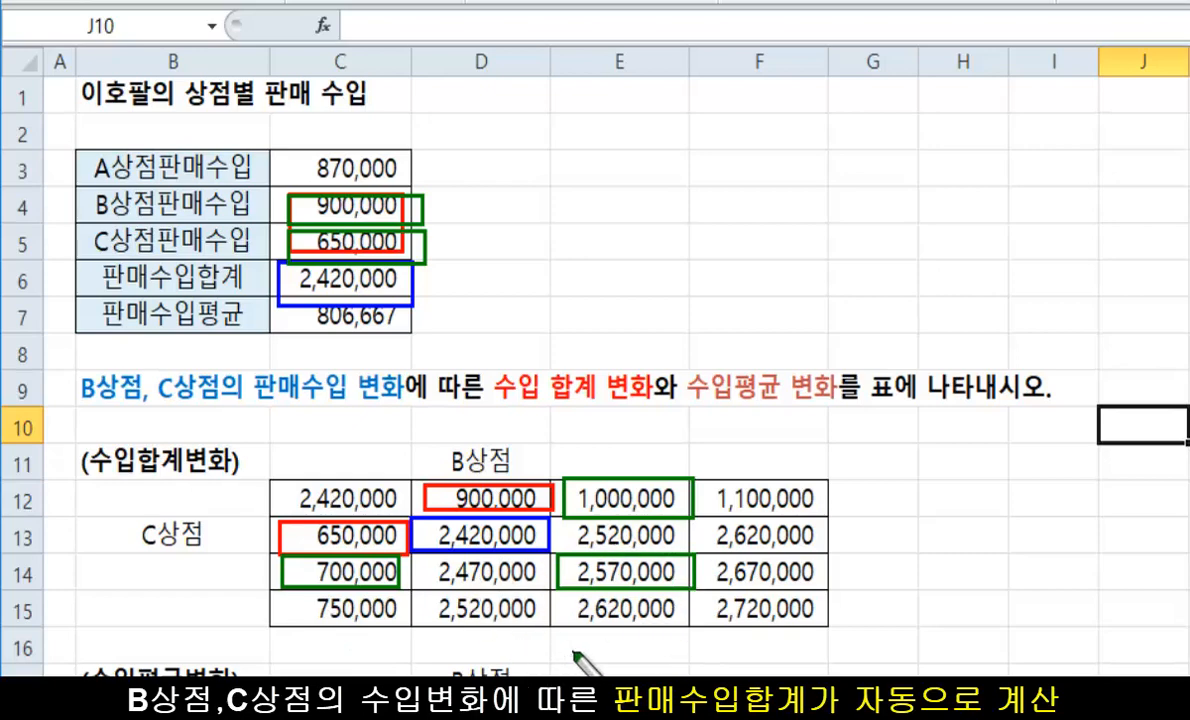
{"action": "key", "text": "Escape"}
{"action": "left_click", "coordinate": [676, 316]}
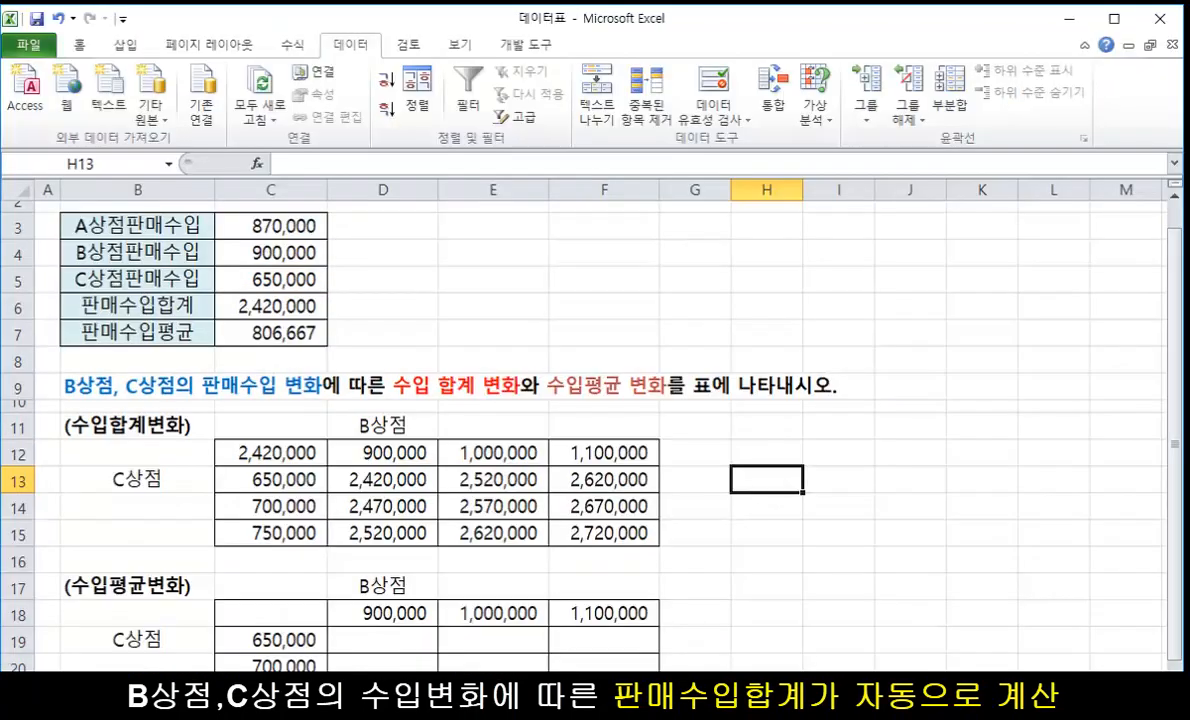
{"action": "left_click", "coordinate": [645, 661]}
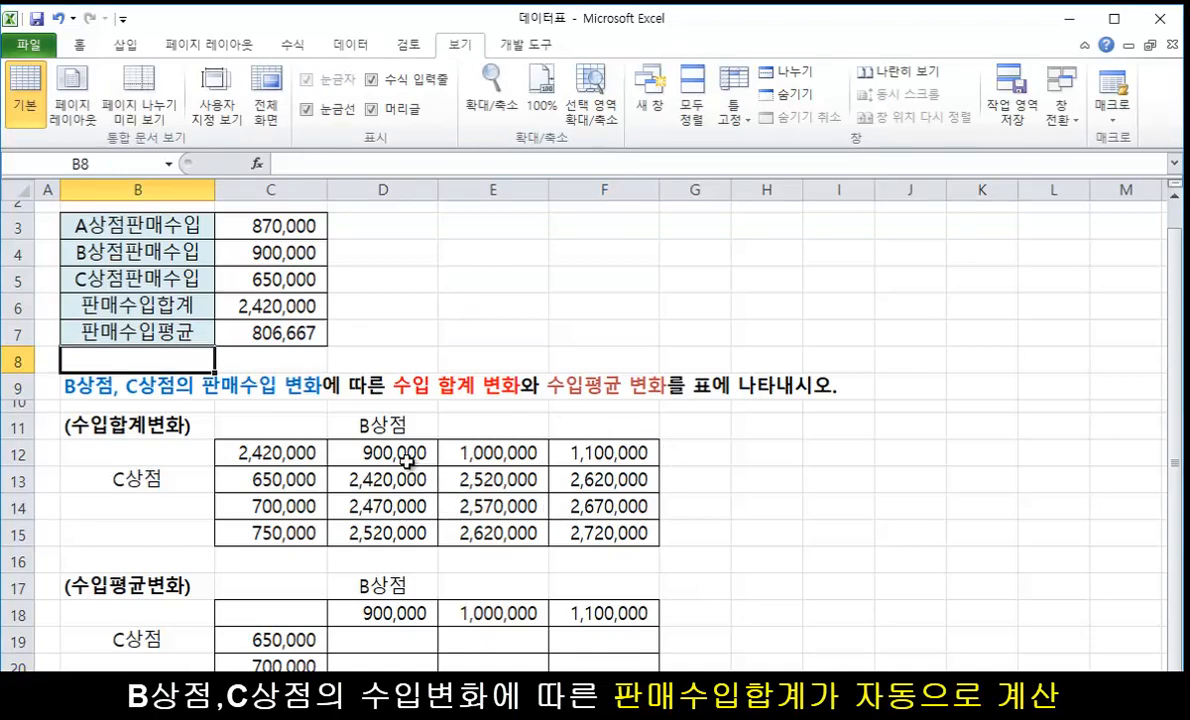
Freeze the panes at cell B8 so that rows 1 to 7 and column A stay fixed during scrolling
{"action": "scroll", "coordinate": [407, 460], "scroll_direction": "down", "scroll_amount": 1}
{"action": "scroll", "coordinate": [425, 385], "scroll_direction": "up", "scroll_amount": 2}
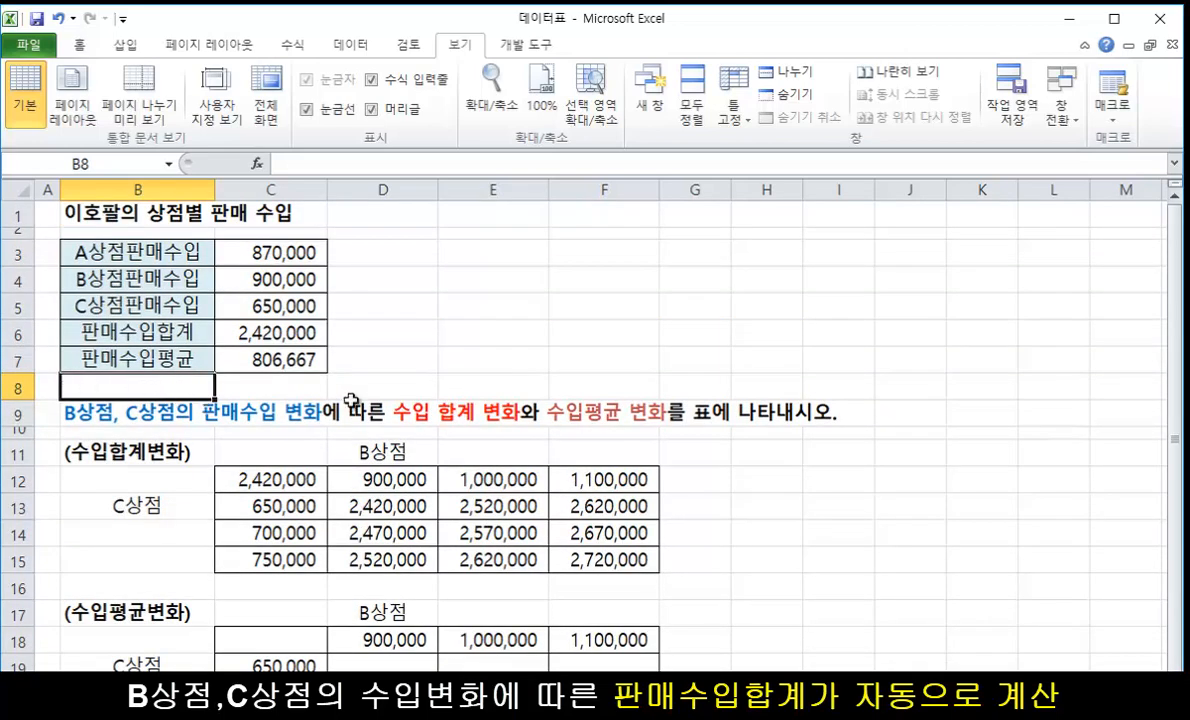
{"action": "left_click", "coordinate": [381, 420]}
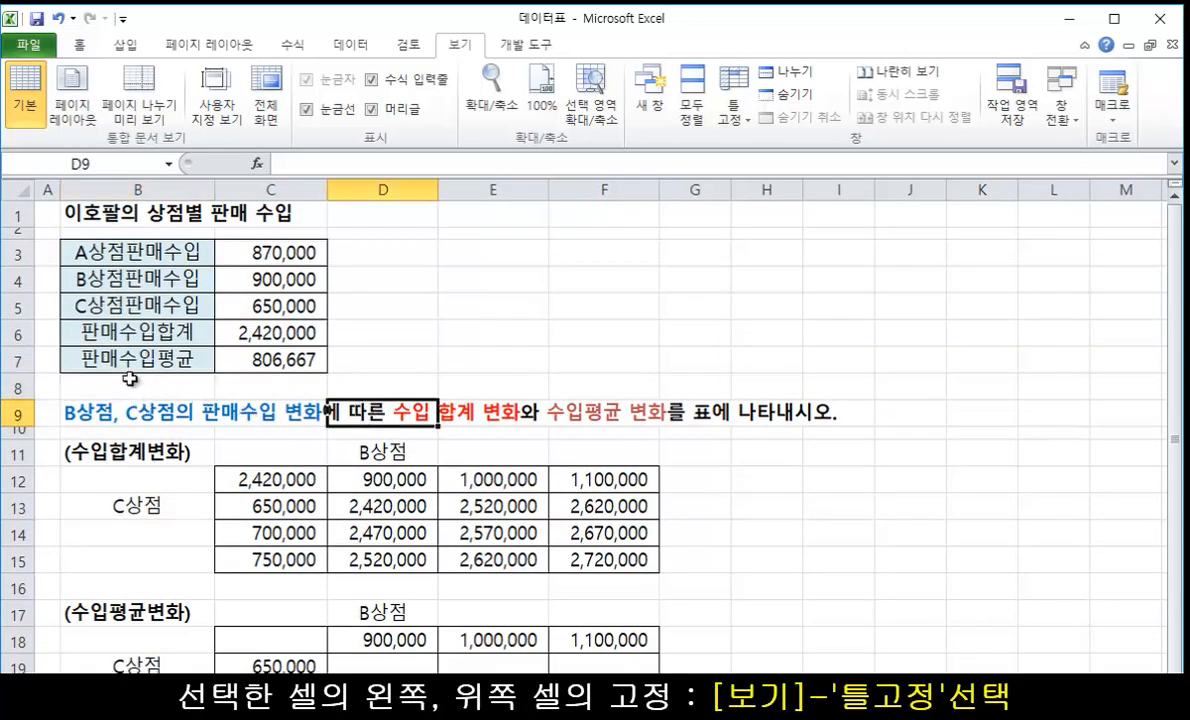
{"action": "left_click", "coordinate": [142, 391]}
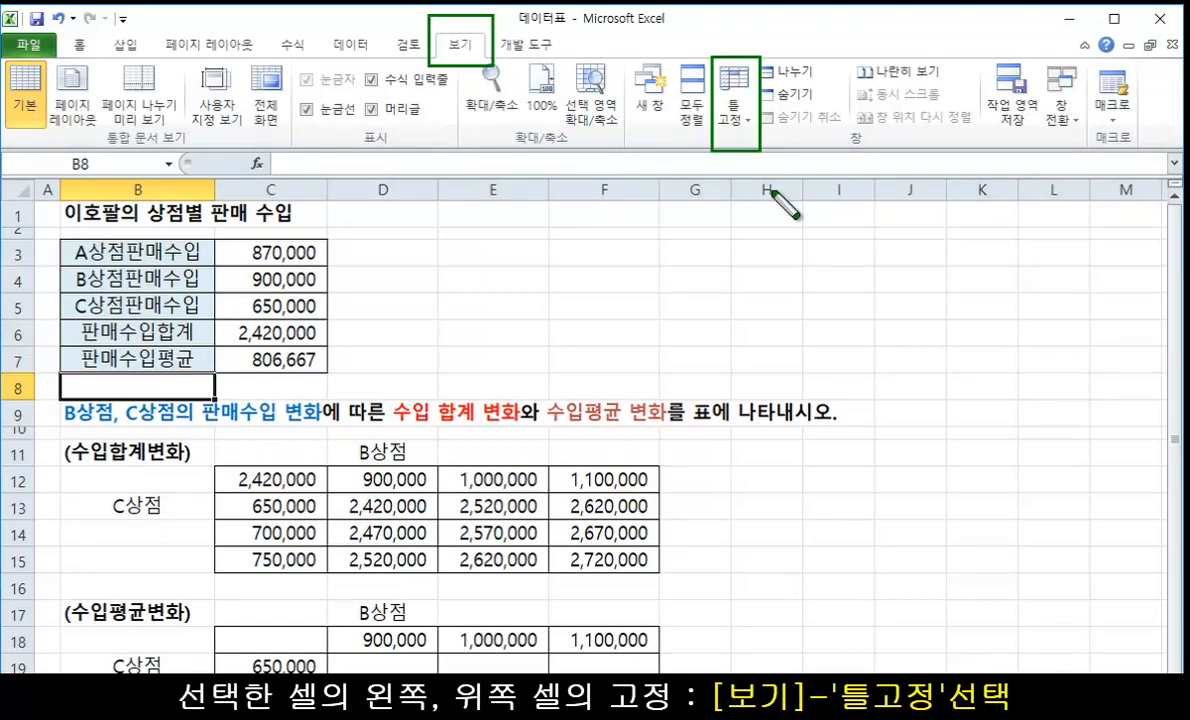
{"action": "left_click", "coordinate": [734, 126]}
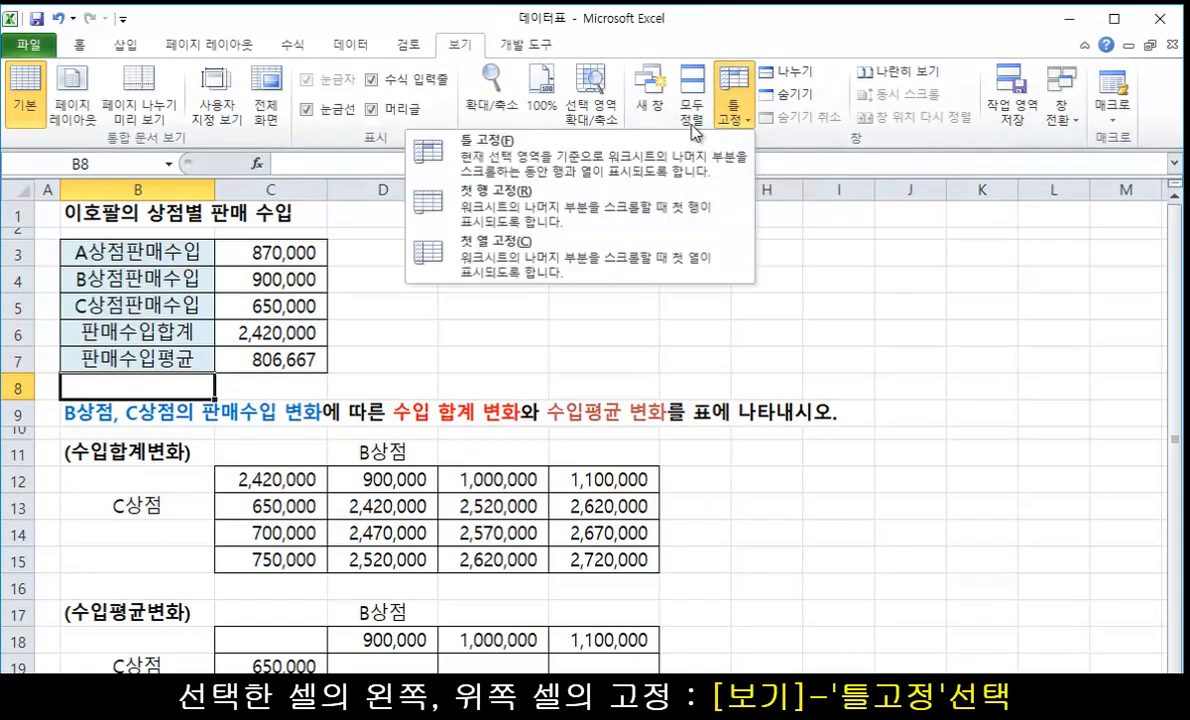
{"action": "left_click", "coordinate": [515, 150]}
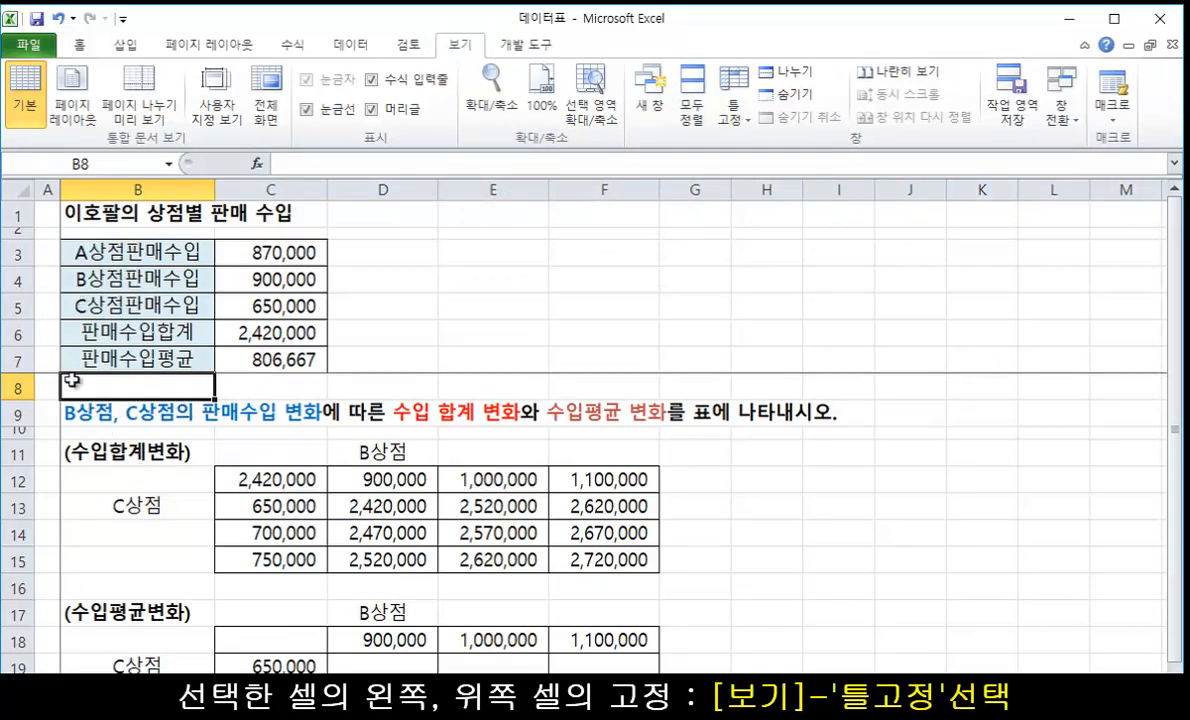
Enter the formula =C7 in cell C18 so the second table's corner references the average sales income
{"action": "scroll", "coordinate": [213, 524], "scroll_direction": "down", "scroll_amount": 1}
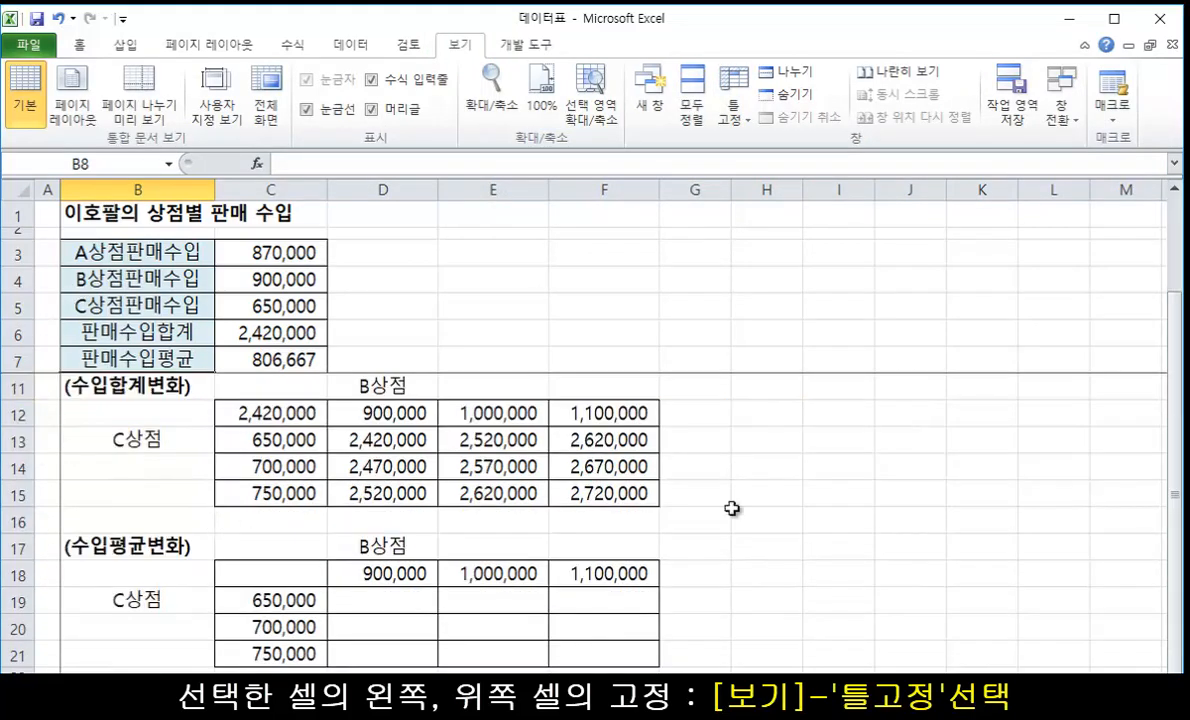
{"action": "scroll", "coordinate": [540, 490], "scroll_direction": "down", "scroll_amount": 2}
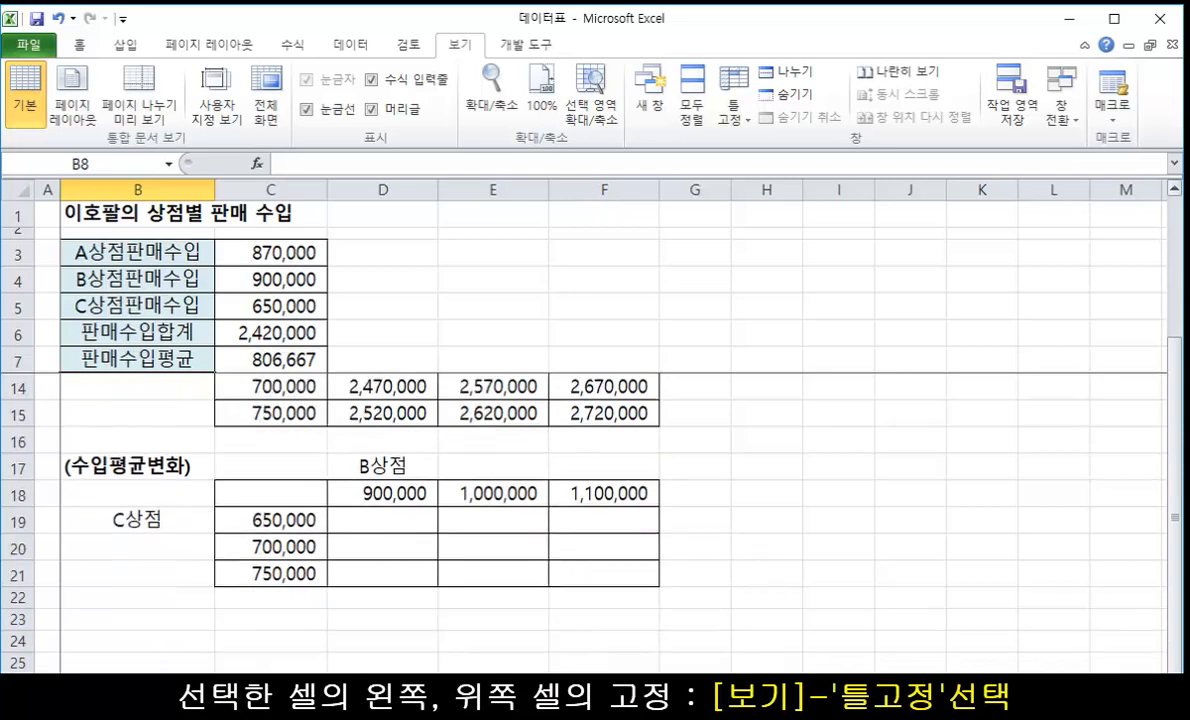
{"action": "left_click", "coordinate": [995, 607]}
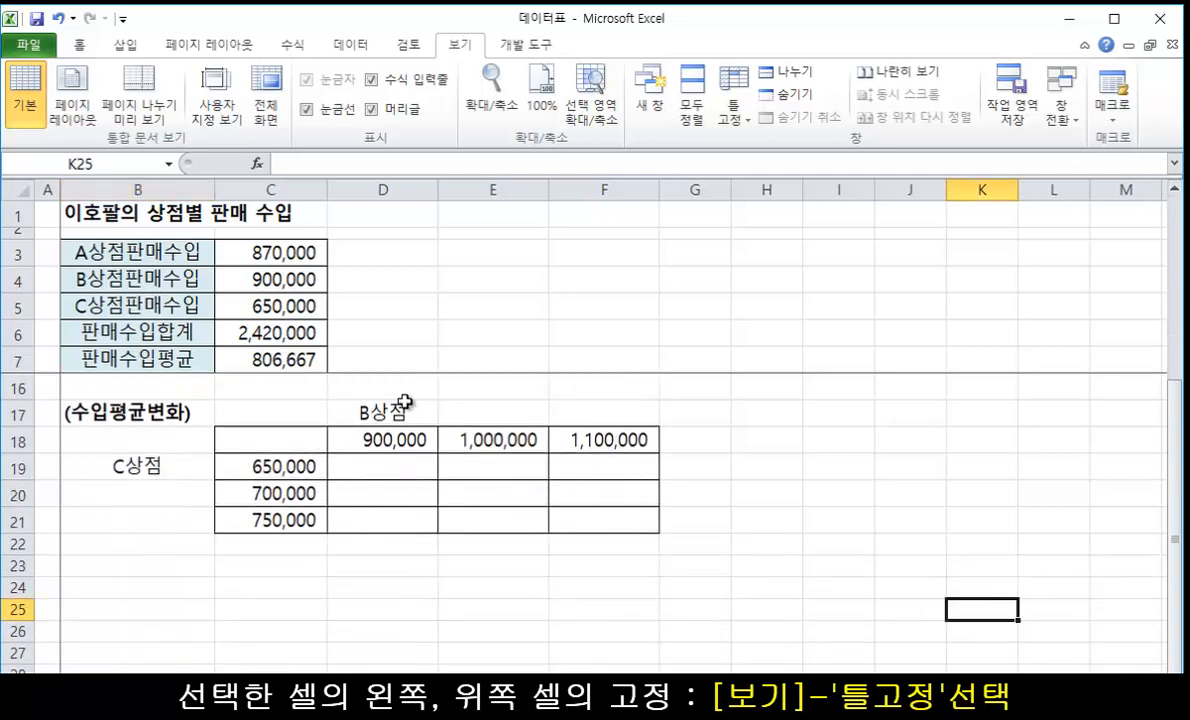
{"action": "left_click", "coordinate": [603, 546]}
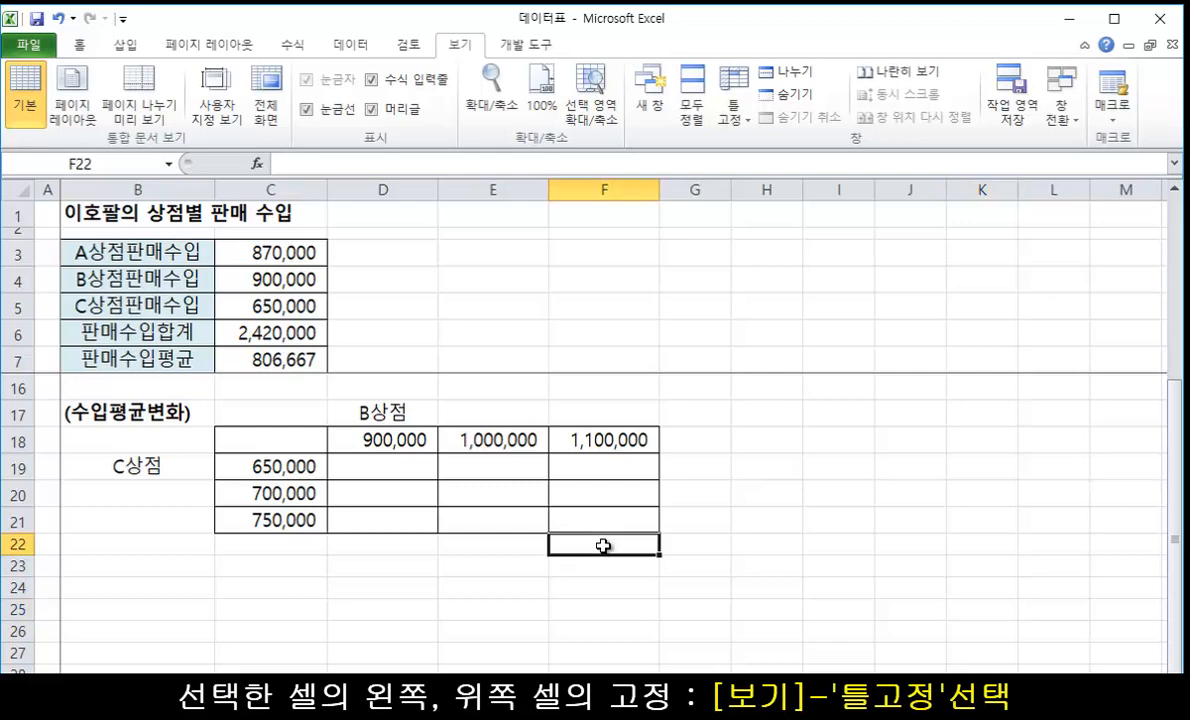
{"action": "left_click", "coordinate": [299, 445]}
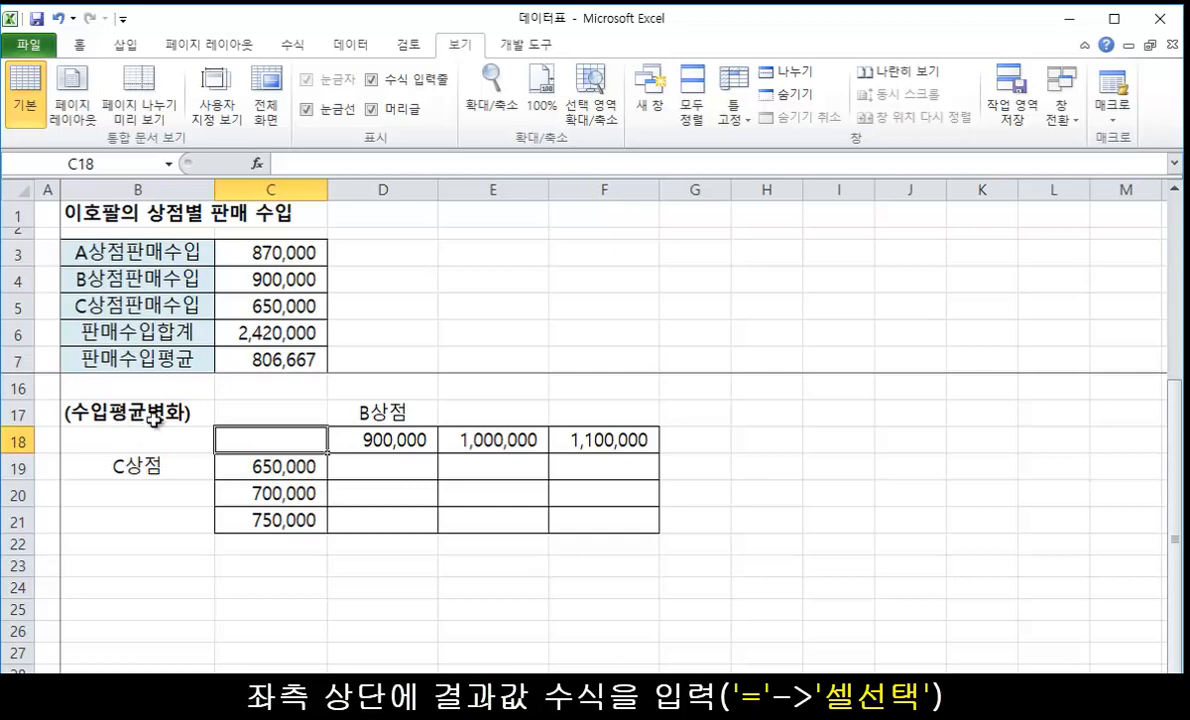
{"action": "left_click", "coordinate": [297, 359]}
{"action": "left_click", "coordinate": [279, 441]}
{"action": "type", "text": "="}
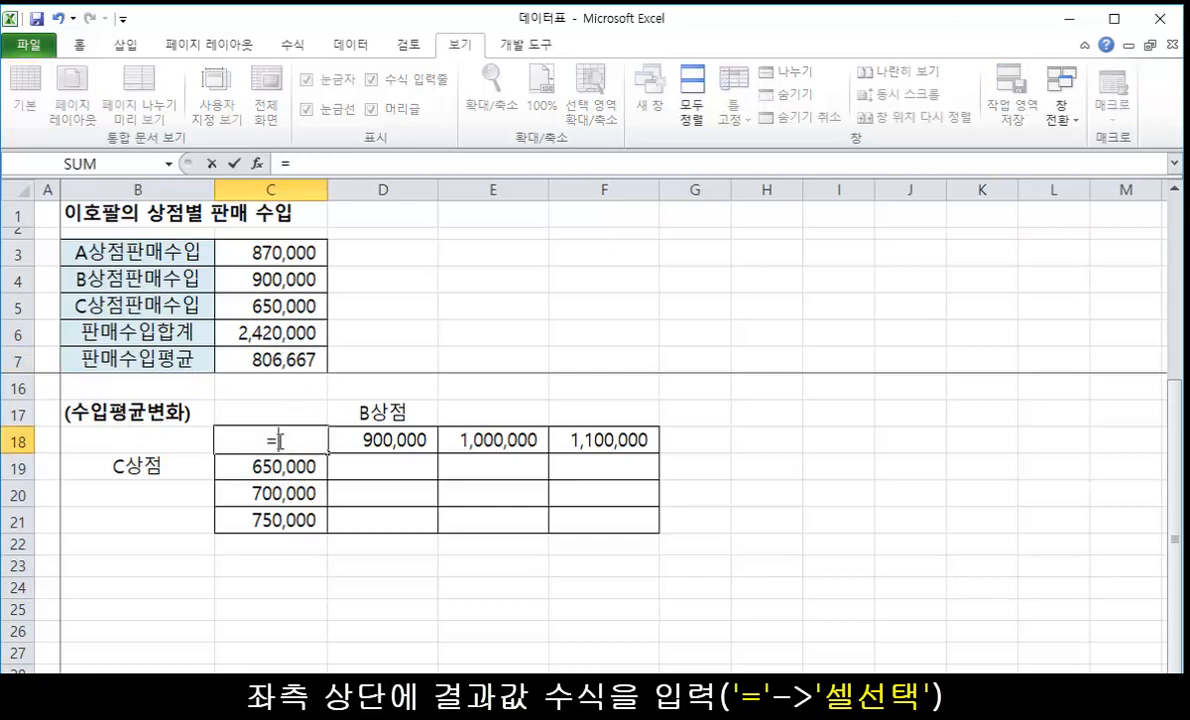
{"action": "left_click", "coordinate": [298, 352]}
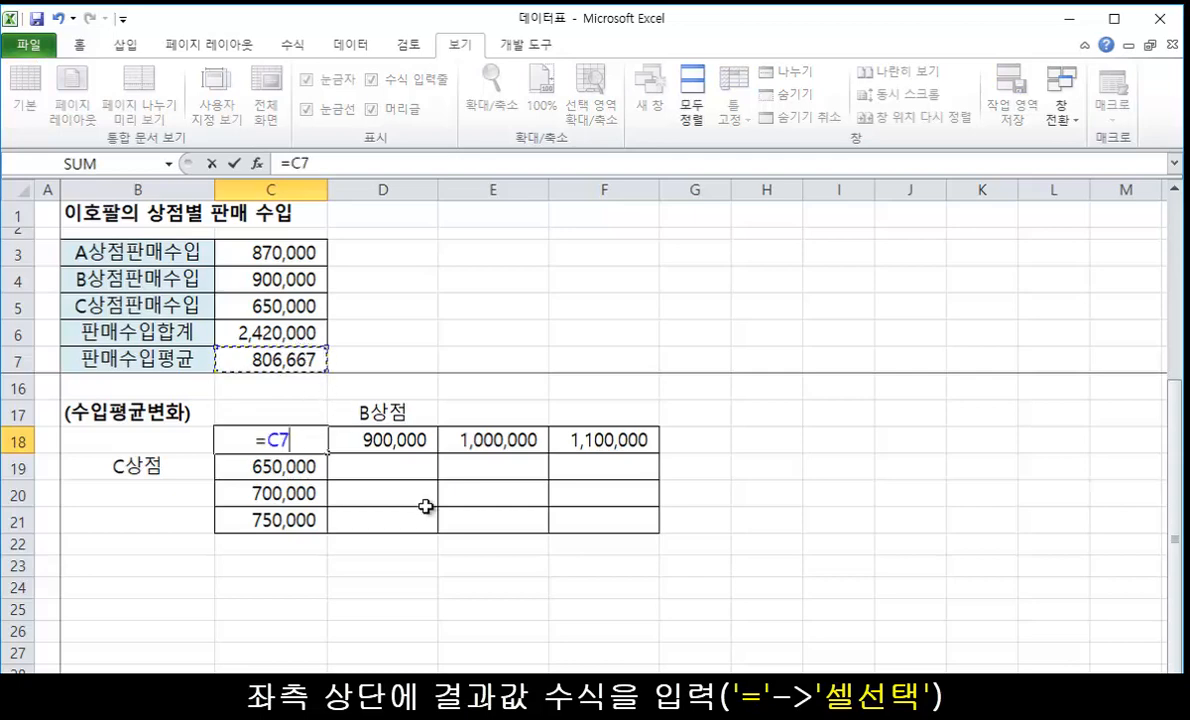
{"action": "key", "text": "Return"}
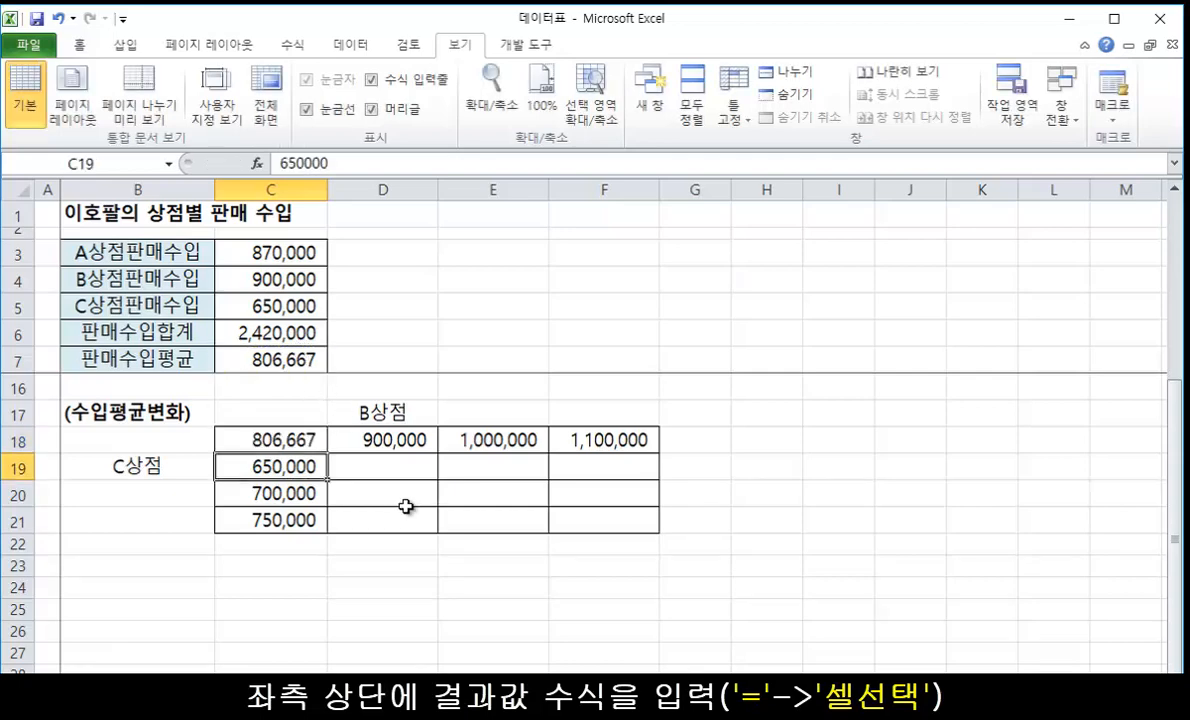
Set the font colour of the average income in C7 and of the table corner cell C18 to red
{"action": "left_click", "coordinate": [285, 357]}
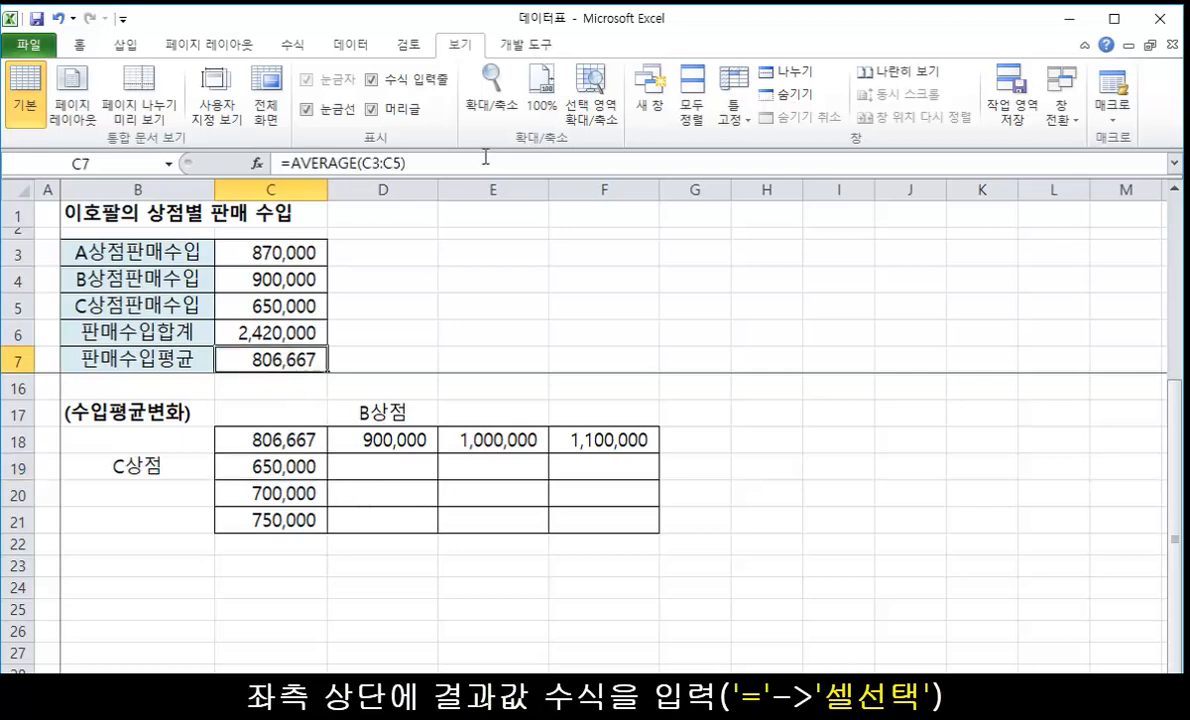
{"action": "left_click", "coordinate": [80, 44]}
{"action": "left_click", "coordinate": [290, 109]}
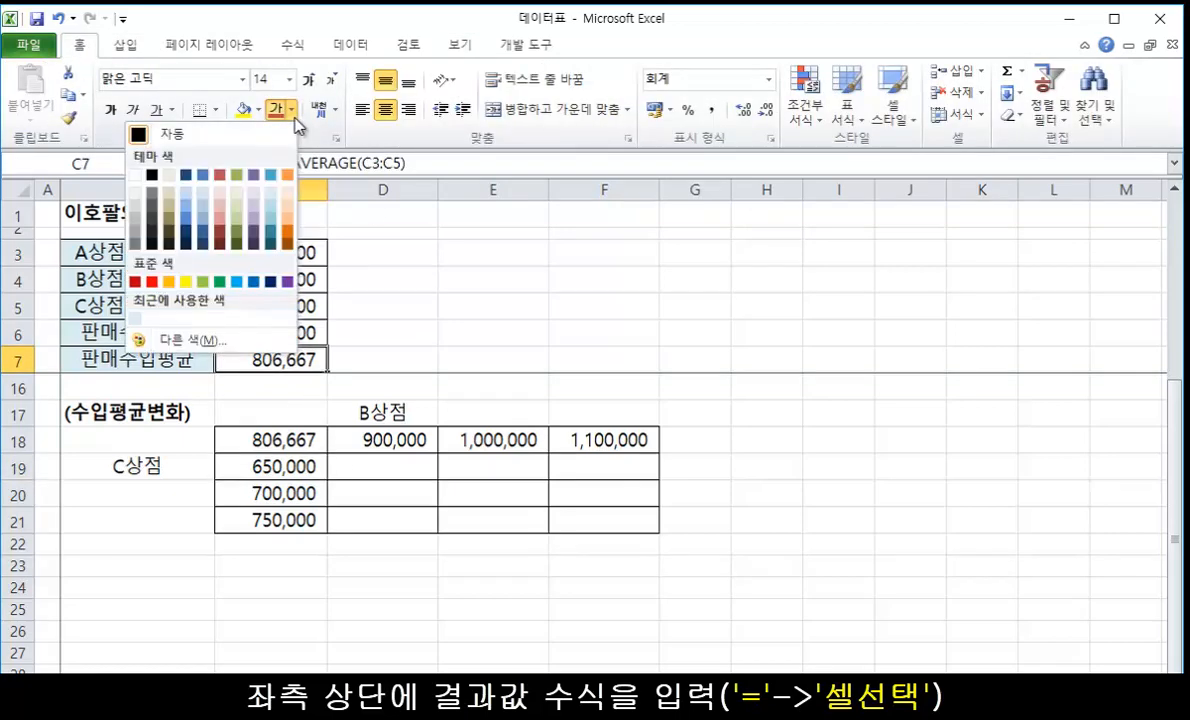
{"action": "left_click", "coordinate": [152, 282]}
{"action": "left_click", "coordinate": [303, 441]}
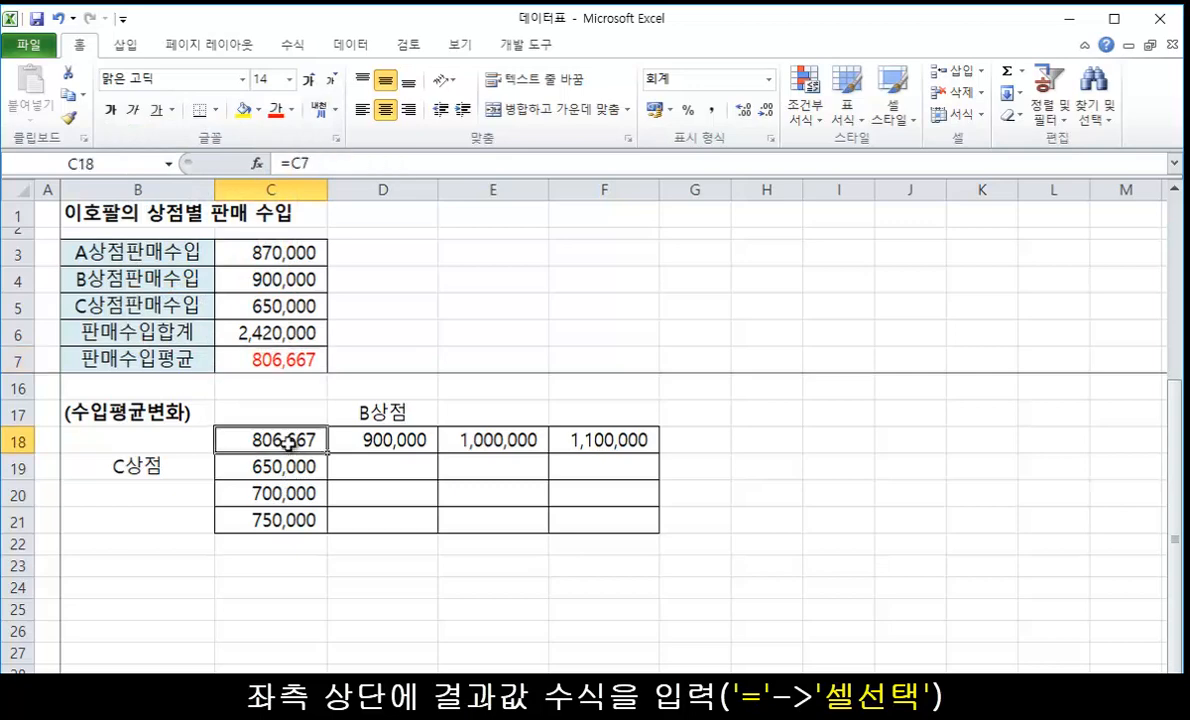
{"action": "left_click", "coordinate": [274, 109]}
{"action": "left_click", "coordinate": [457, 662]}
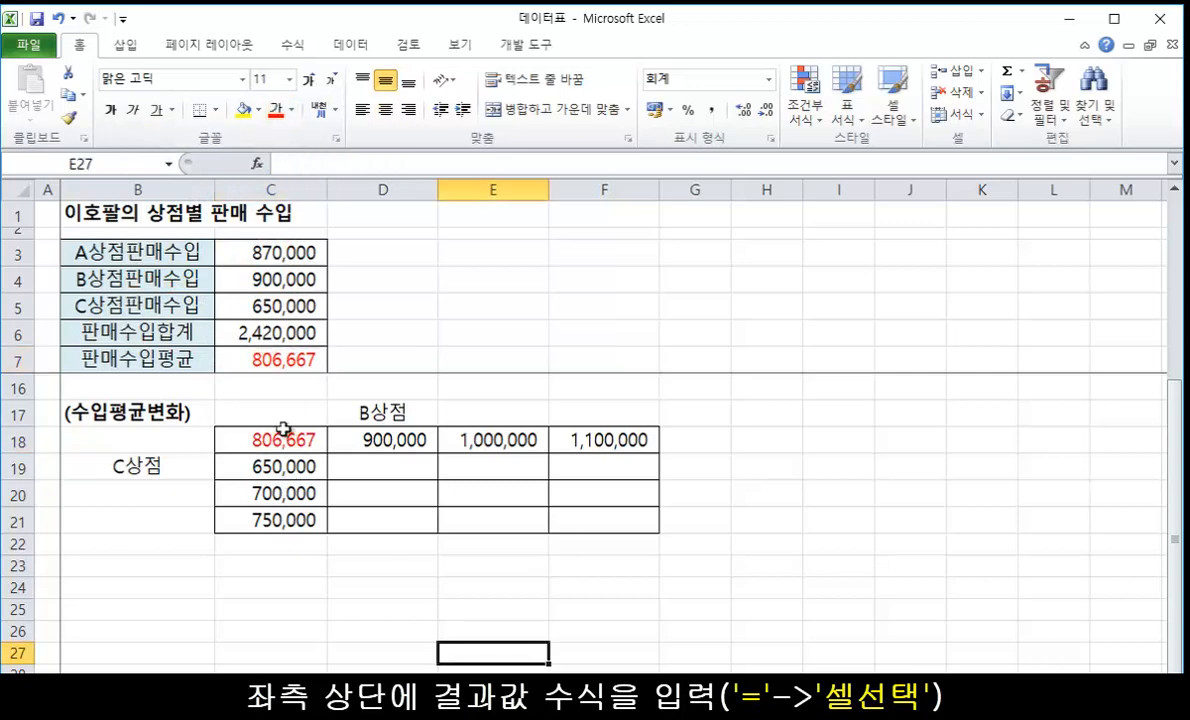
Create a What-If Analysis data table over C18:F21 with $C$4 as the row input cell and $C$5 as the column input cell
{"action": "left_click_drag", "start_coordinate": [287, 438], "coordinate": [598, 521]}
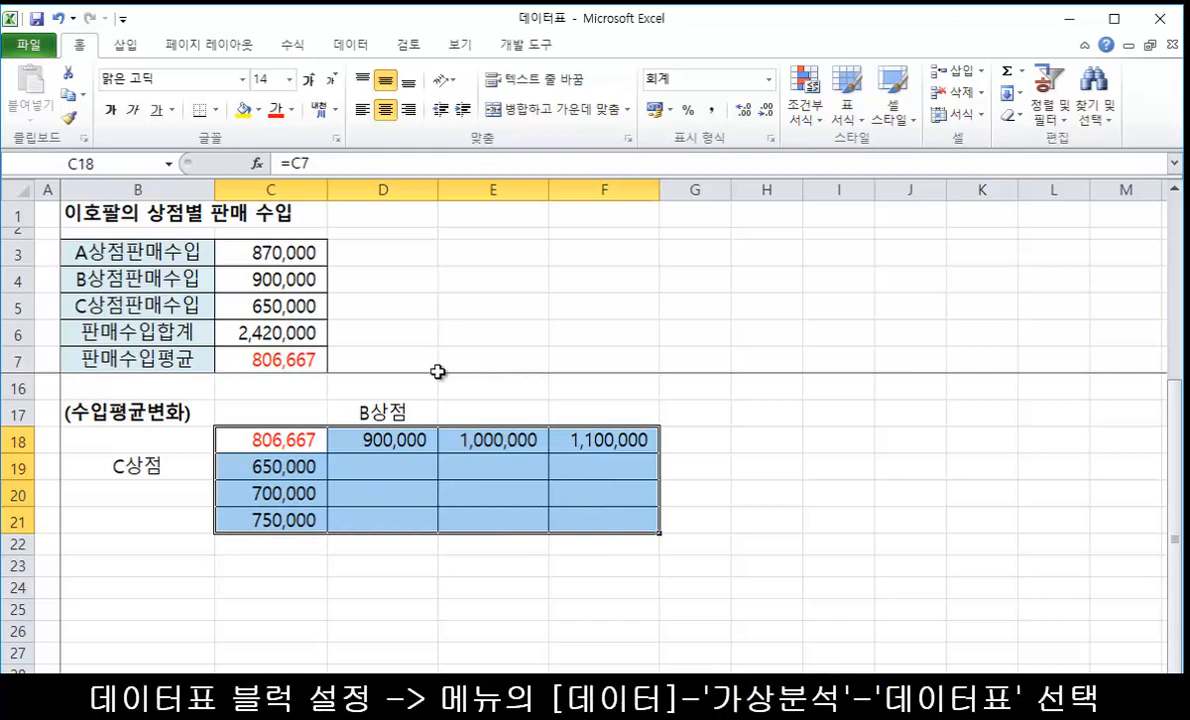
{"action": "left_click", "coordinate": [350, 45]}
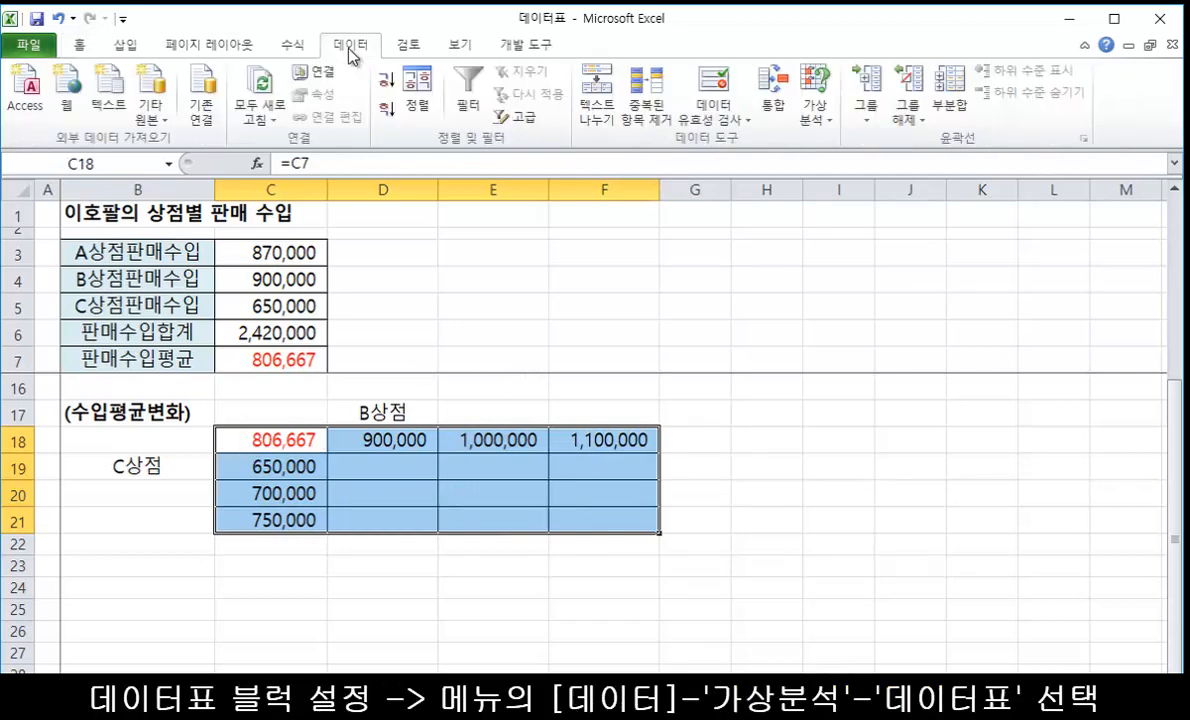
{"action": "left_click", "coordinate": [822, 122]}
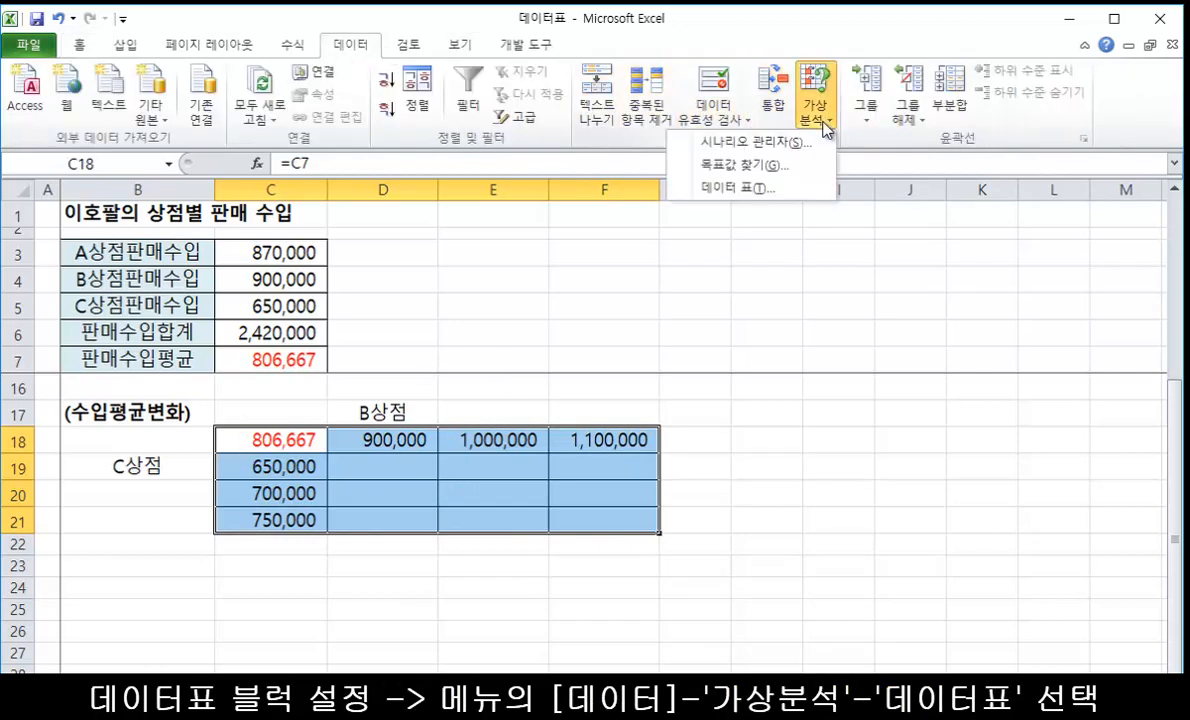
{"action": "left_click", "coordinate": [745, 190]}
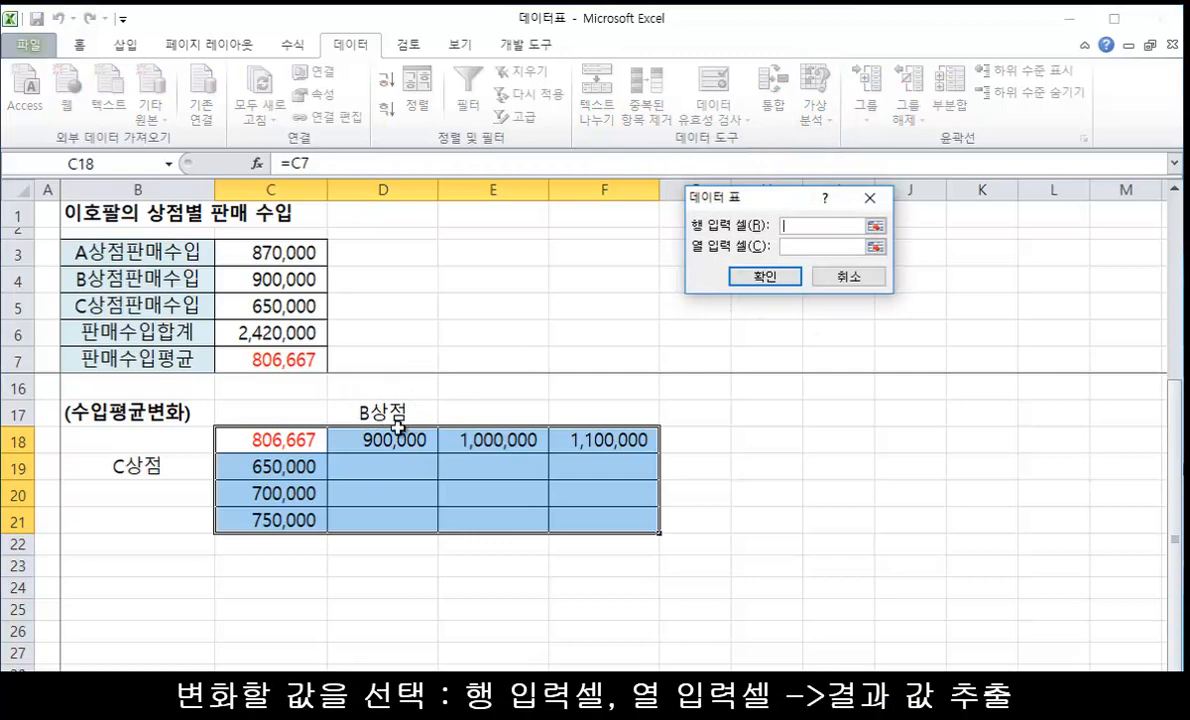
{"action": "left_click", "coordinate": [260, 284]}
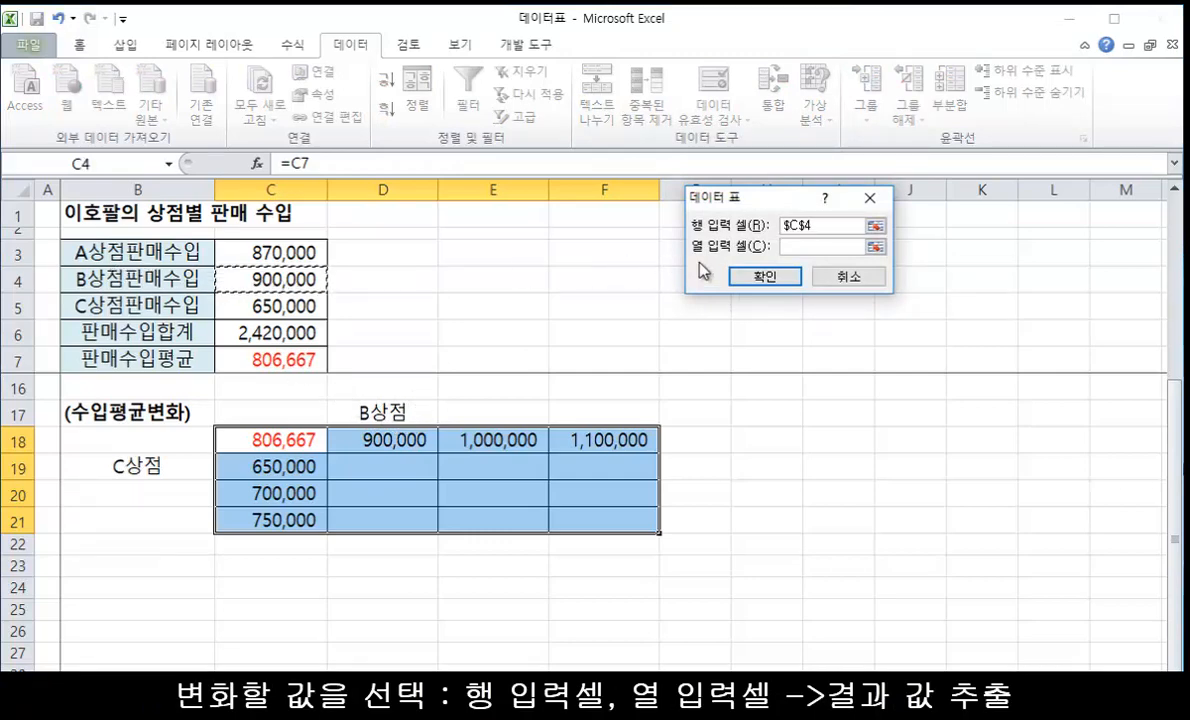
{"action": "left_click", "coordinate": [787, 248]}
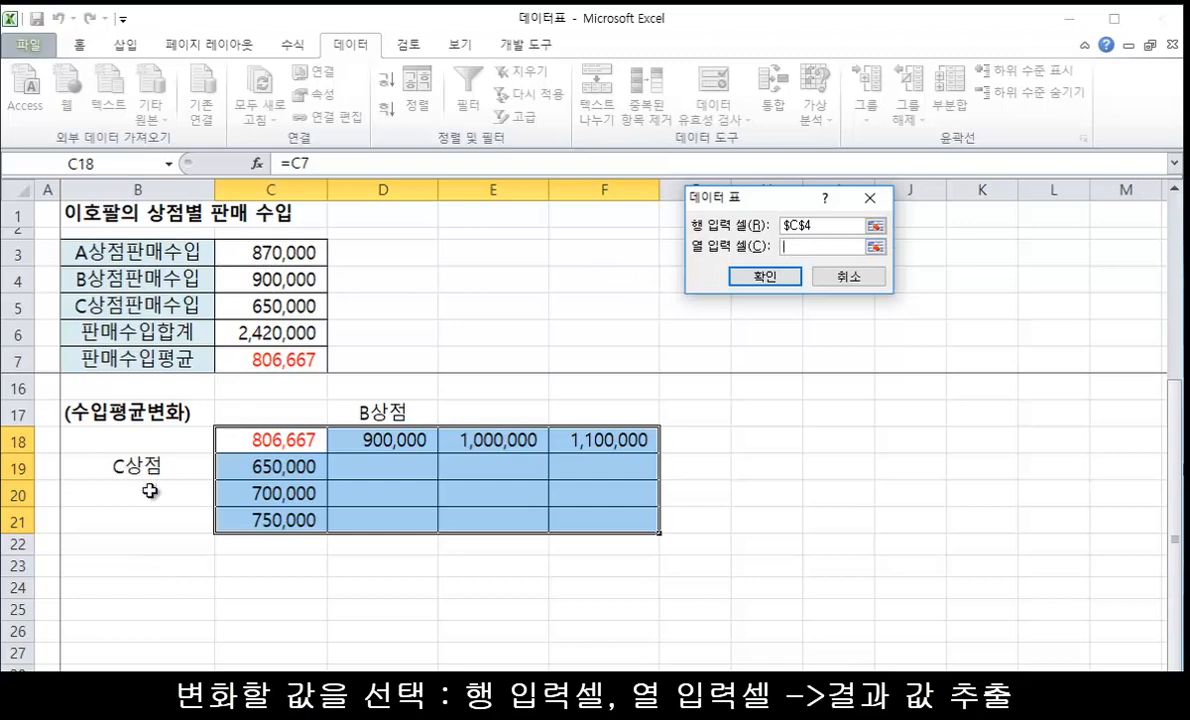
{"action": "left_click", "coordinate": [257, 307]}
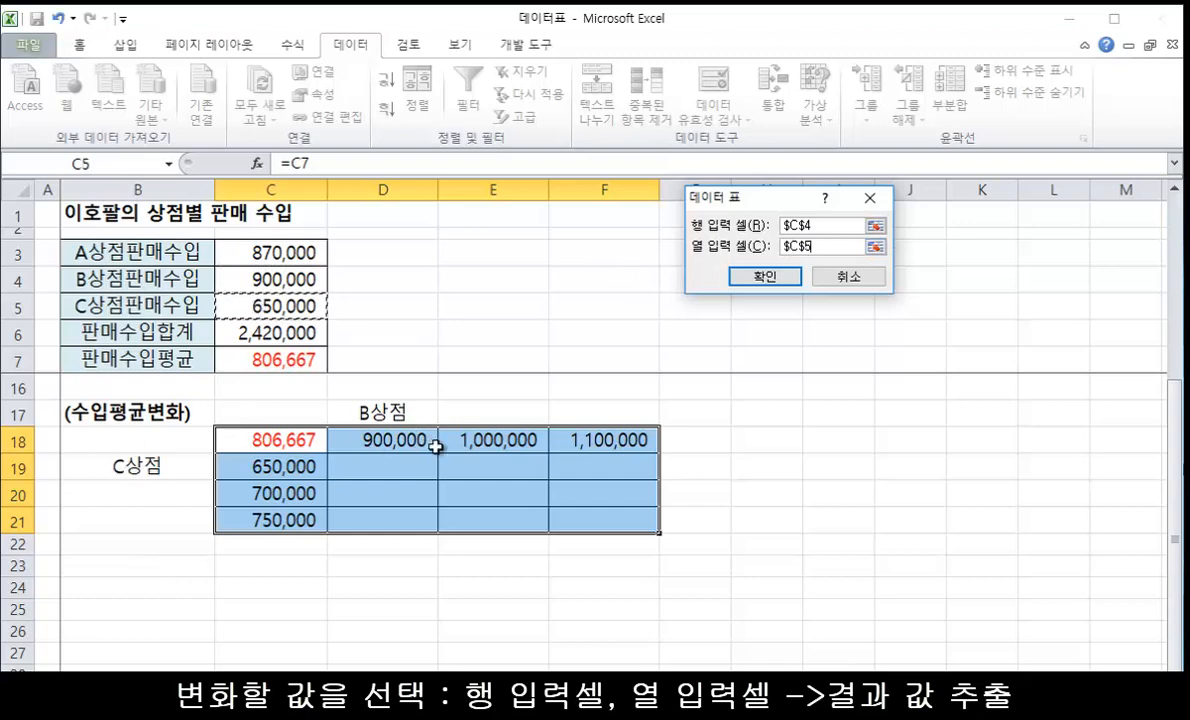
{"action": "left_click", "coordinate": [760, 277]}
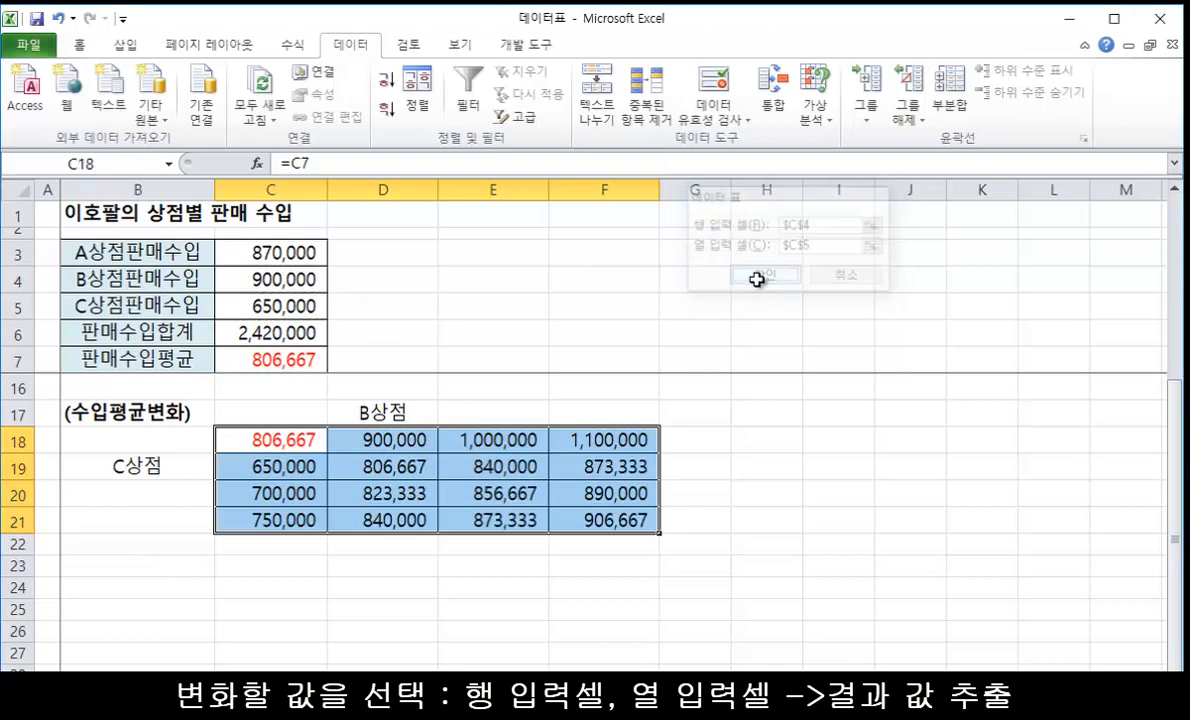
{"action": "left_click", "coordinate": [738, 496]}
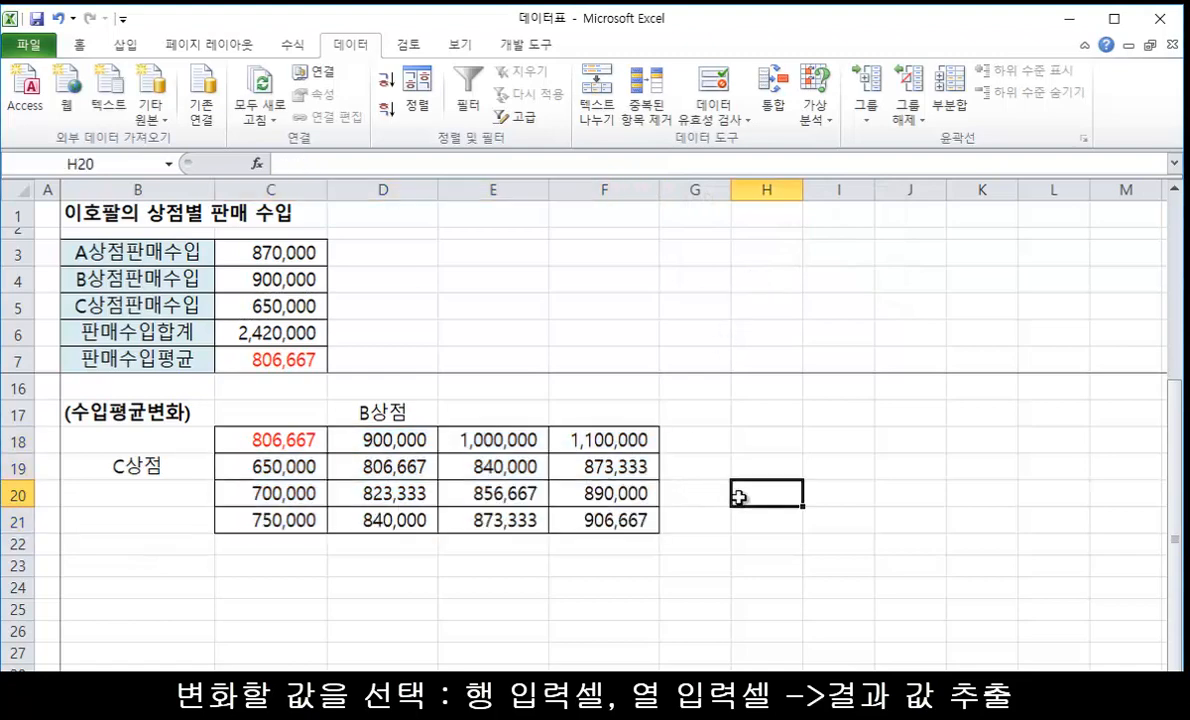
Examine how the averages in the second data table correspond to the store B and store C incomes at their headings
{"action": "left_click", "coordinate": [410, 444]}
{"action": "left_click", "coordinate": [285, 467]}
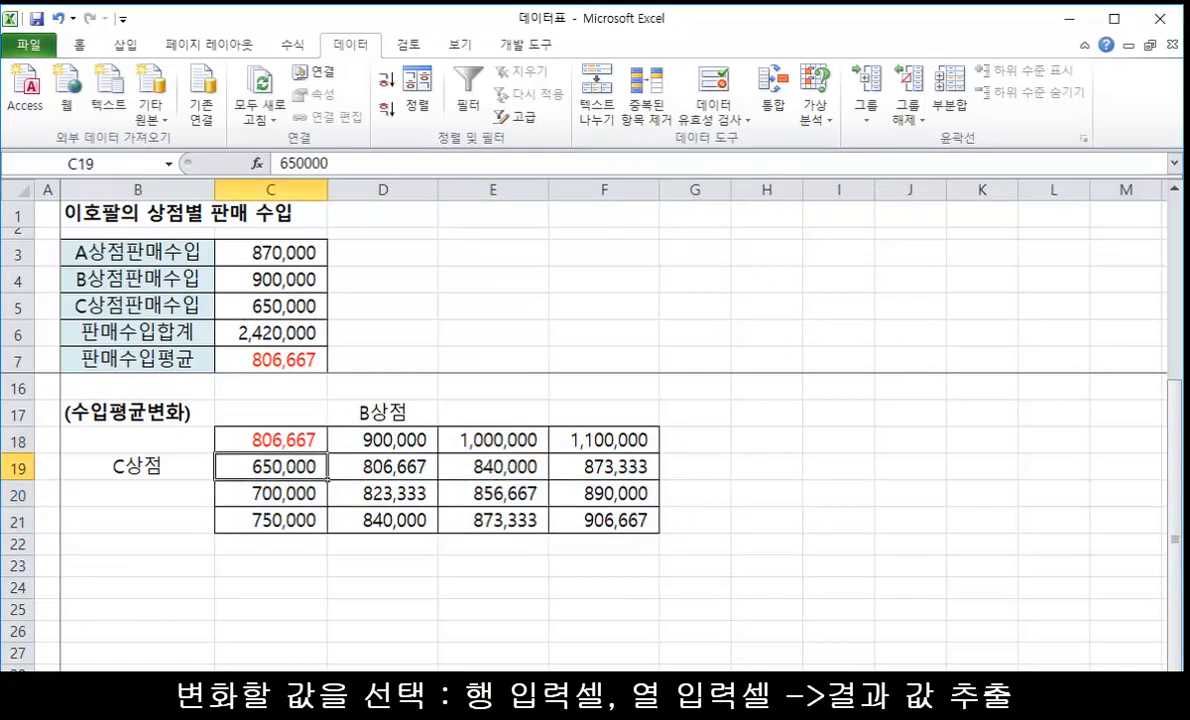
{"action": "left_click_drag", "start_coordinate": [336, 426], "coordinate": [449, 452]}
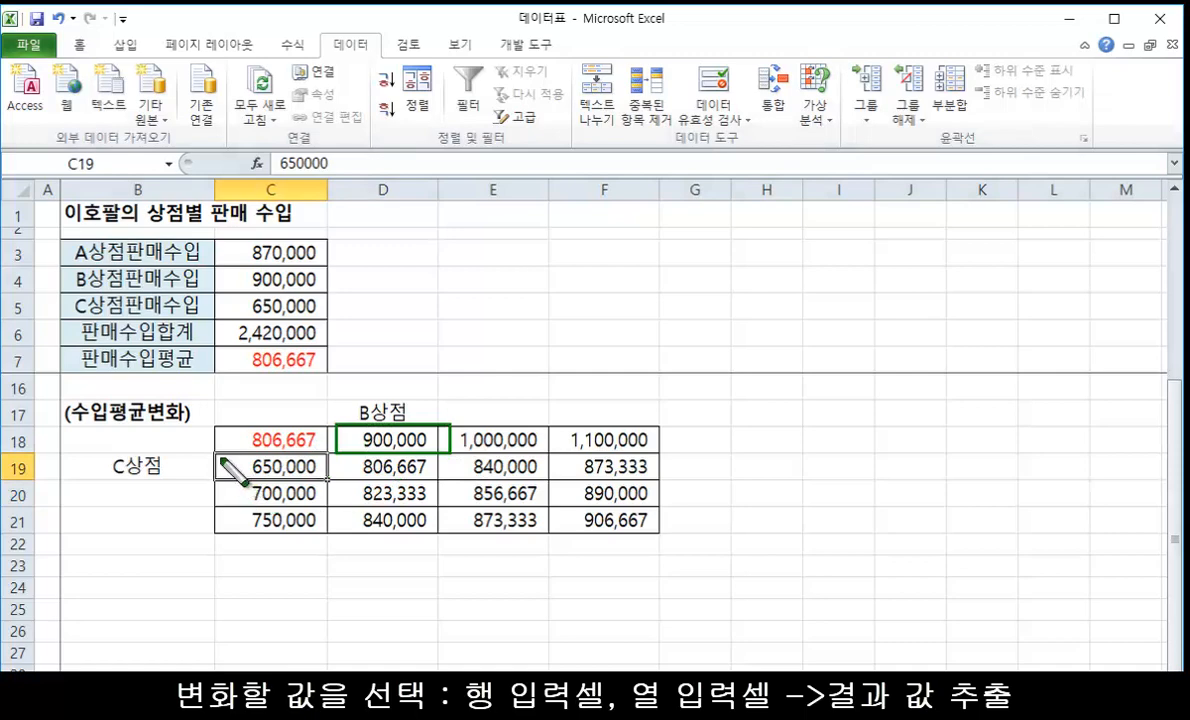
{"action": "left_click_drag", "start_coordinate": [219, 458], "coordinate": [313, 480]}
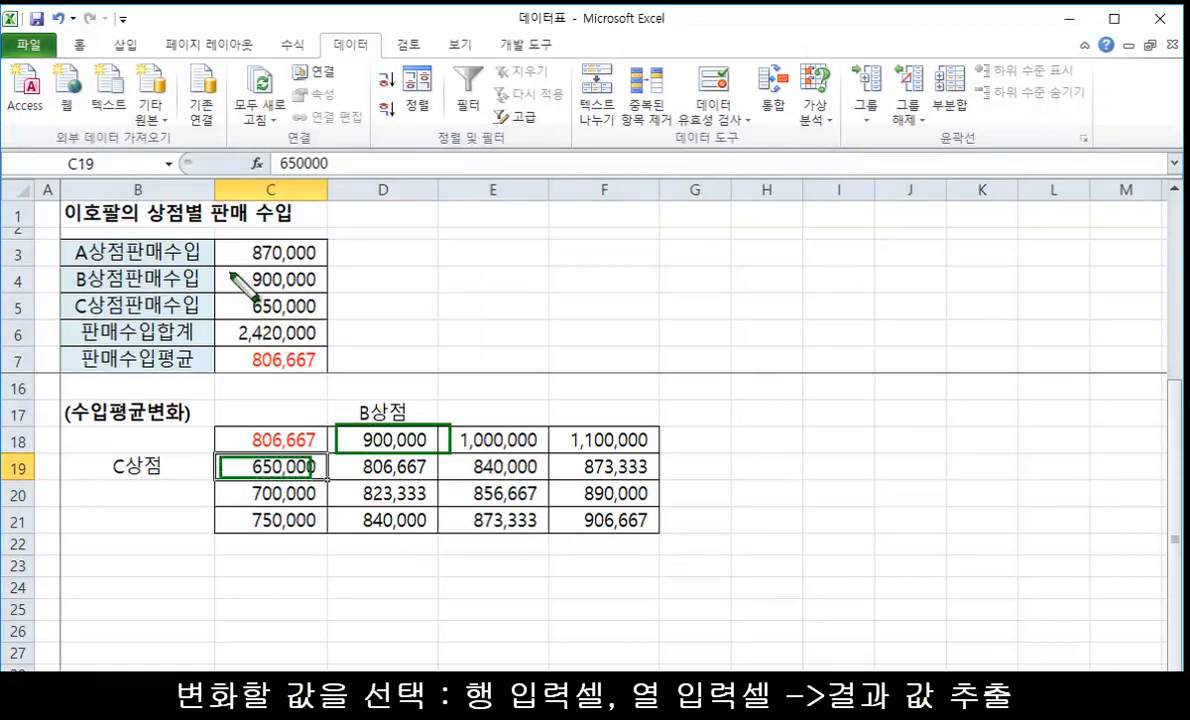
{"action": "left_click_drag", "start_coordinate": [233, 273], "coordinate": [326, 316]}
{"action": "left_click_drag", "start_coordinate": [243, 350], "coordinate": [335, 377]}
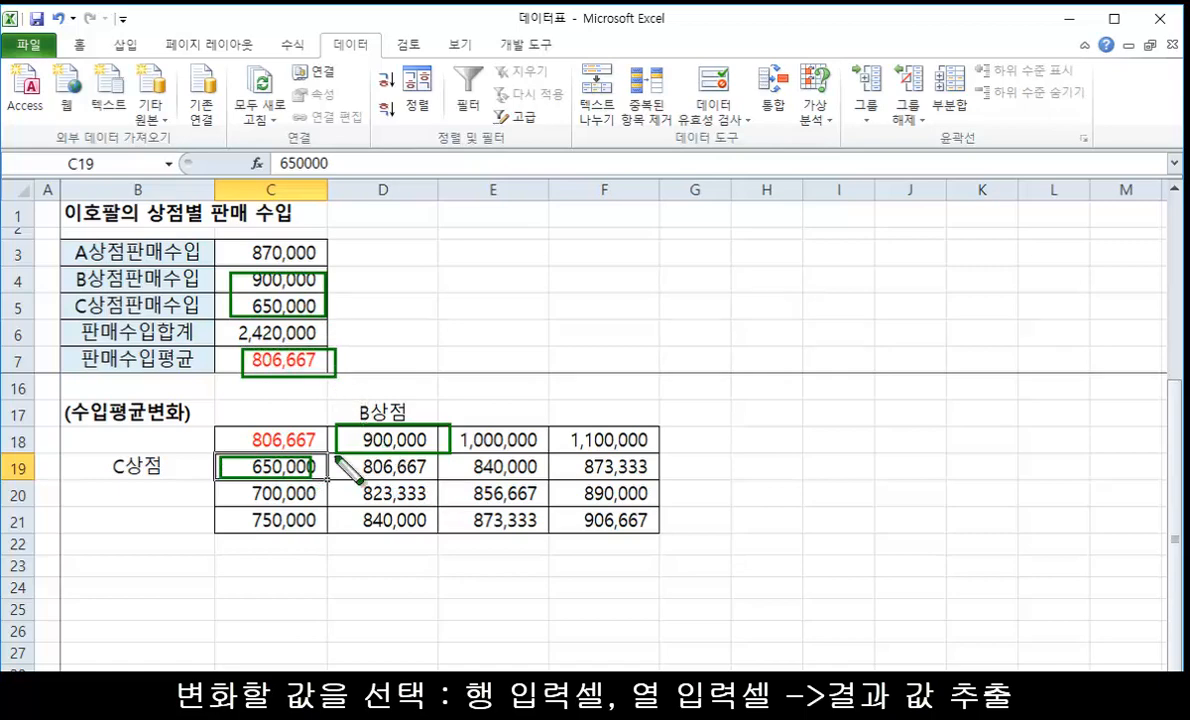
{"action": "left_click_drag", "start_coordinate": [336, 457], "coordinate": [447, 484]}
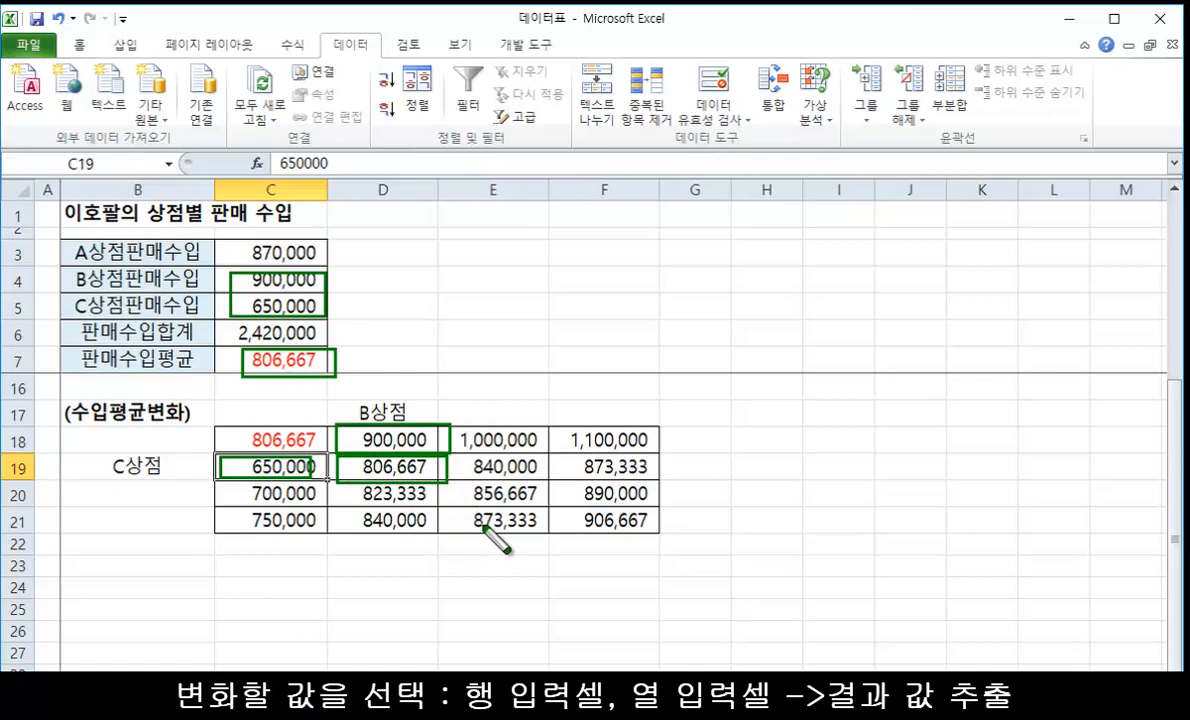
{"action": "key", "text": "Escape"}
{"action": "left_click", "coordinate": [482, 522]}
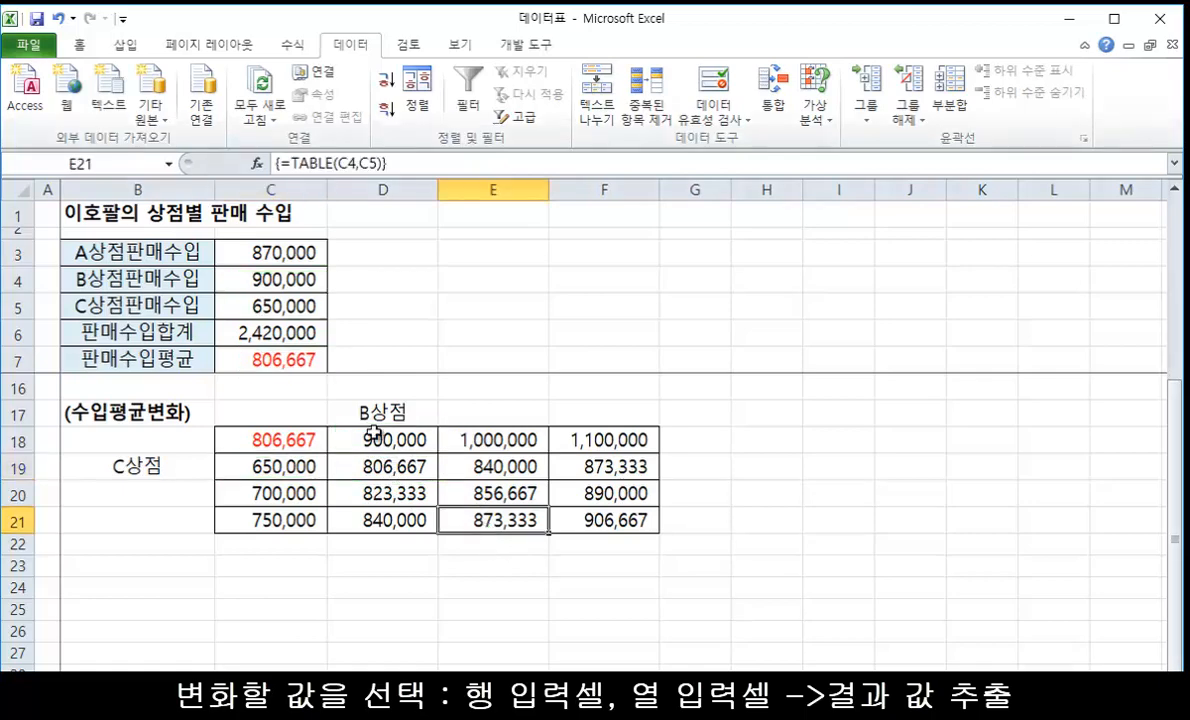
Change the row heading label in cell B19 to "c상점"
{"action": "double_click", "coordinate": [130, 462]}
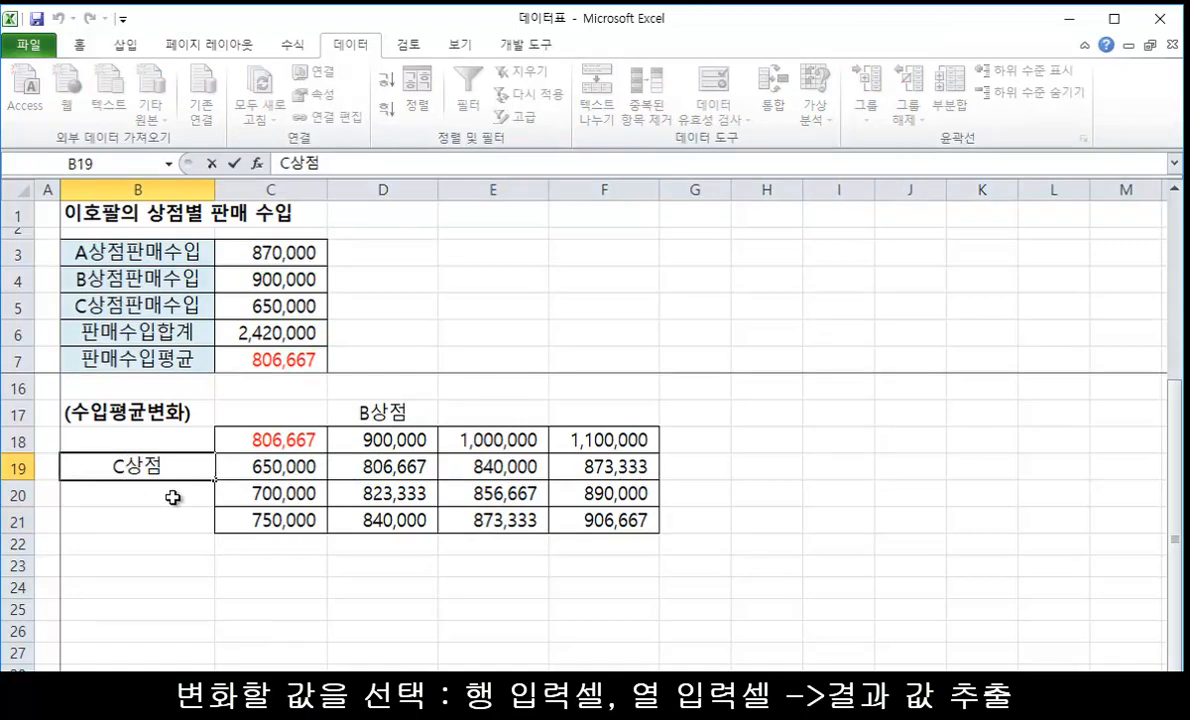
{"action": "key", "text": "BackSpace"}
{"action": "type", "text": "ㅊ"}
{"action": "key", "text": "BackSpace"}
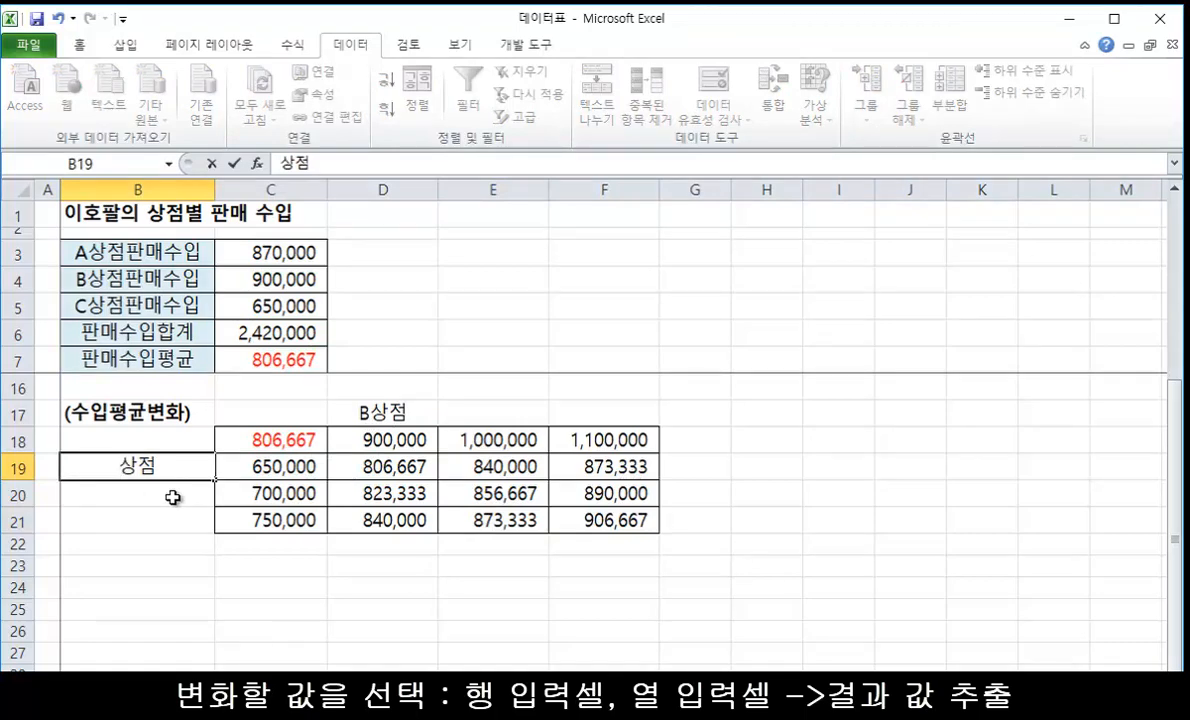
{"action": "type", "text": "c"}
{"action": "left_click", "coordinate": [258, 515]}
{"action": "left_click", "coordinate": [297, 441]}
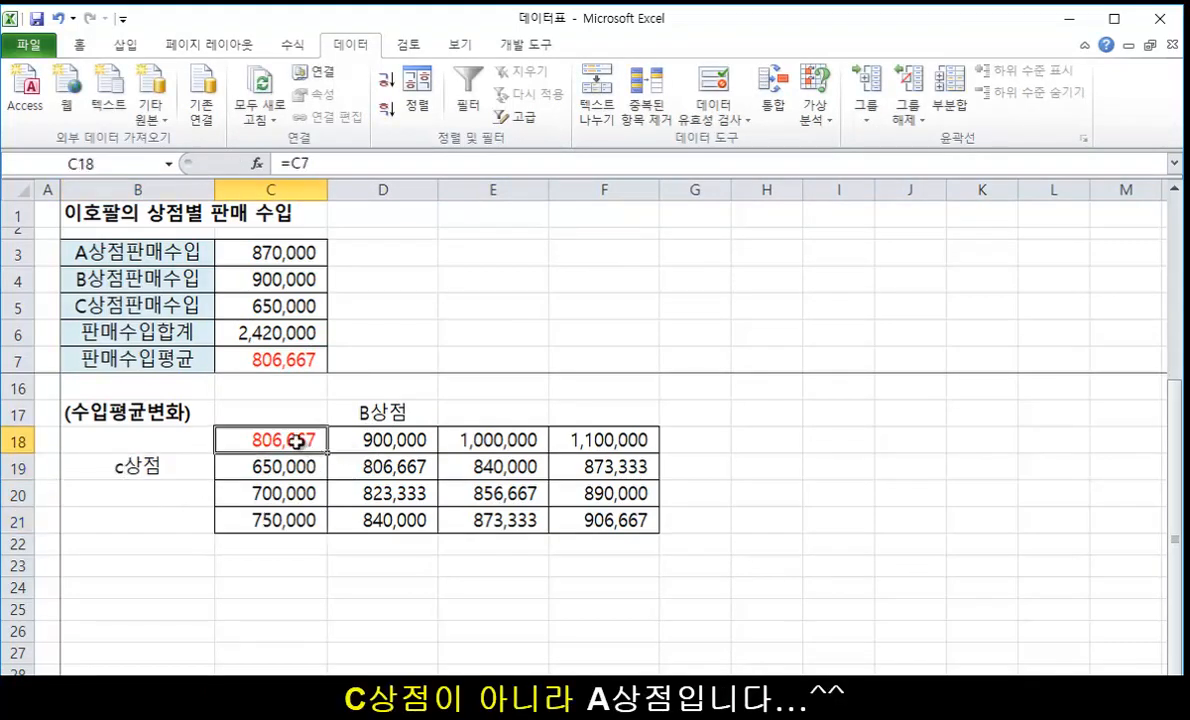
Re-enter the average income reference =C7 in the table's corner cell C18
{"action": "type", "text": "="}
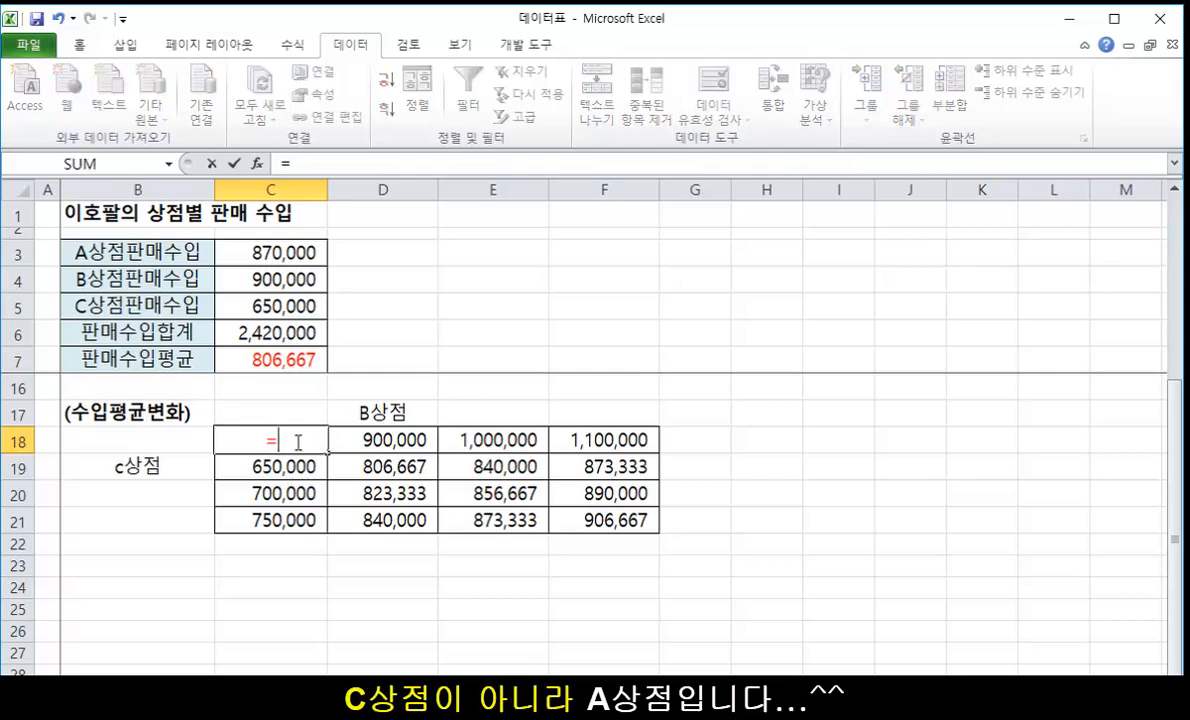
{"action": "left_click", "coordinate": [253, 357]}
{"action": "key", "text": "Return"}
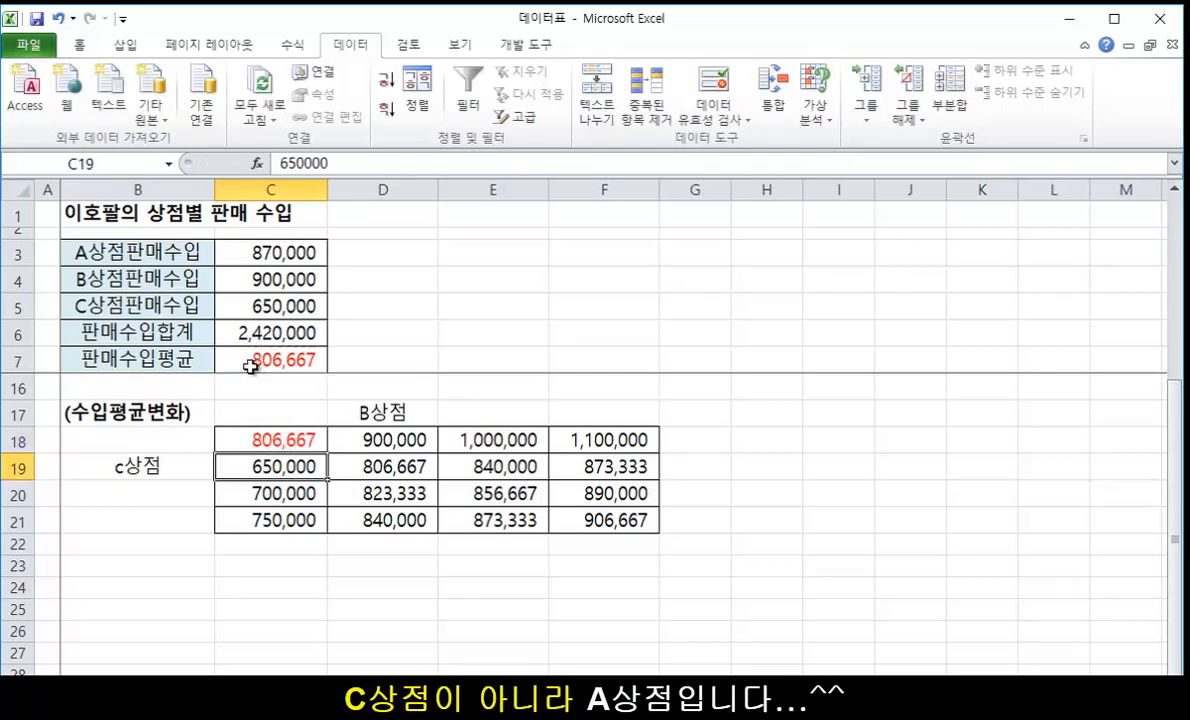
Rebuild the What-If Analysis data table over C18:F21 with $C$4 as the row input cell and $C$3 as the column input cell
{"action": "left_click_drag", "start_coordinate": [283, 458], "coordinate": [619, 539]}
{"action": "left_click", "coordinate": [625, 476]}
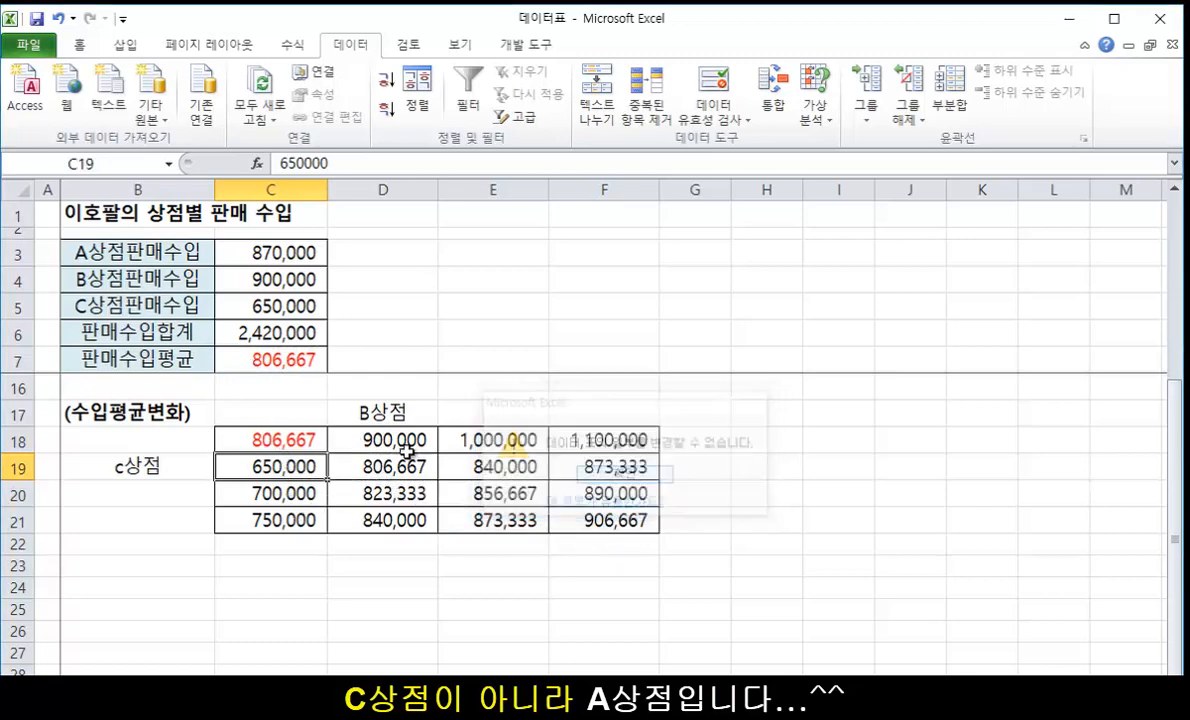
{"action": "left_click_drag", "start_coordinate": [297, 443], "coordinate": [620, 538]}
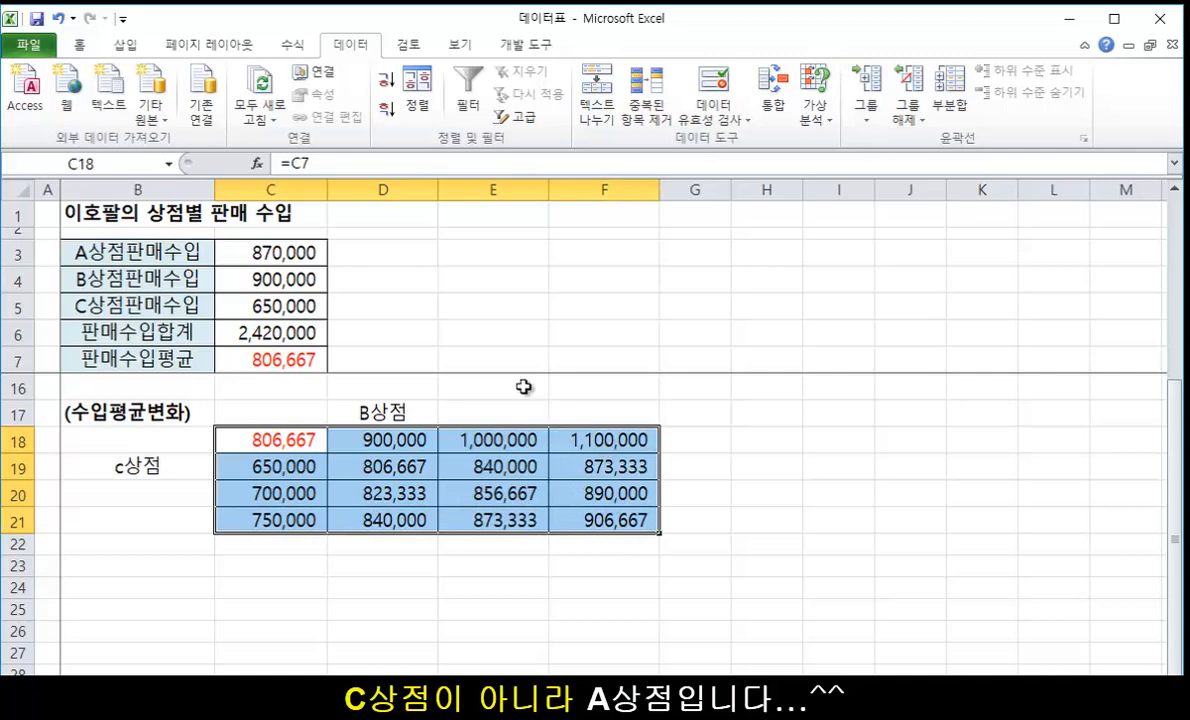
{"action": "left_click", "coordinate": [815, 118]}
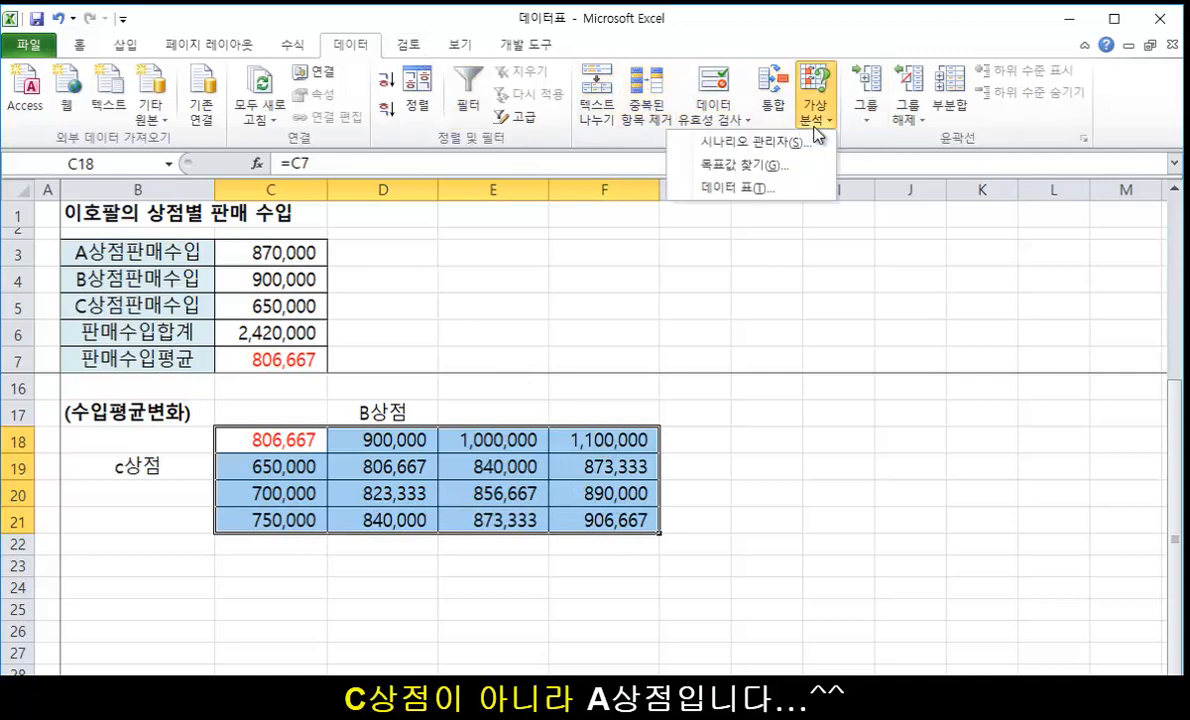
{"action": "left_click", "coordinate": [745, 187]}
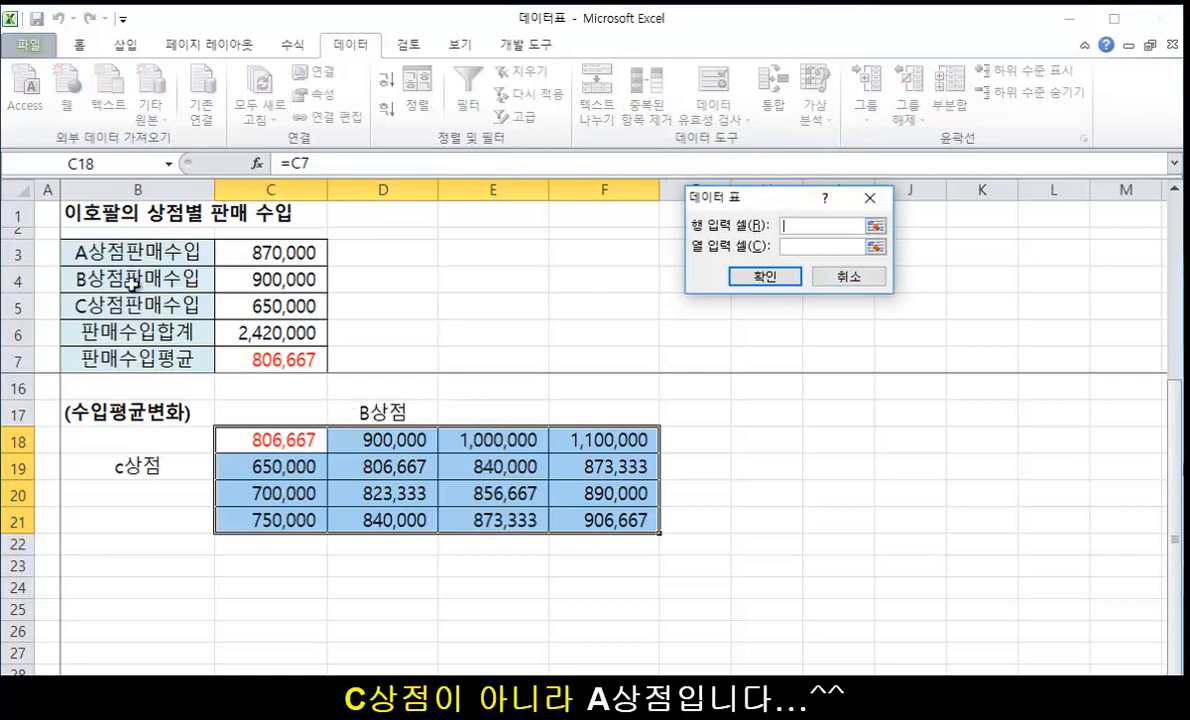
{"action": "left_click", "coordinate": [285, 279]}
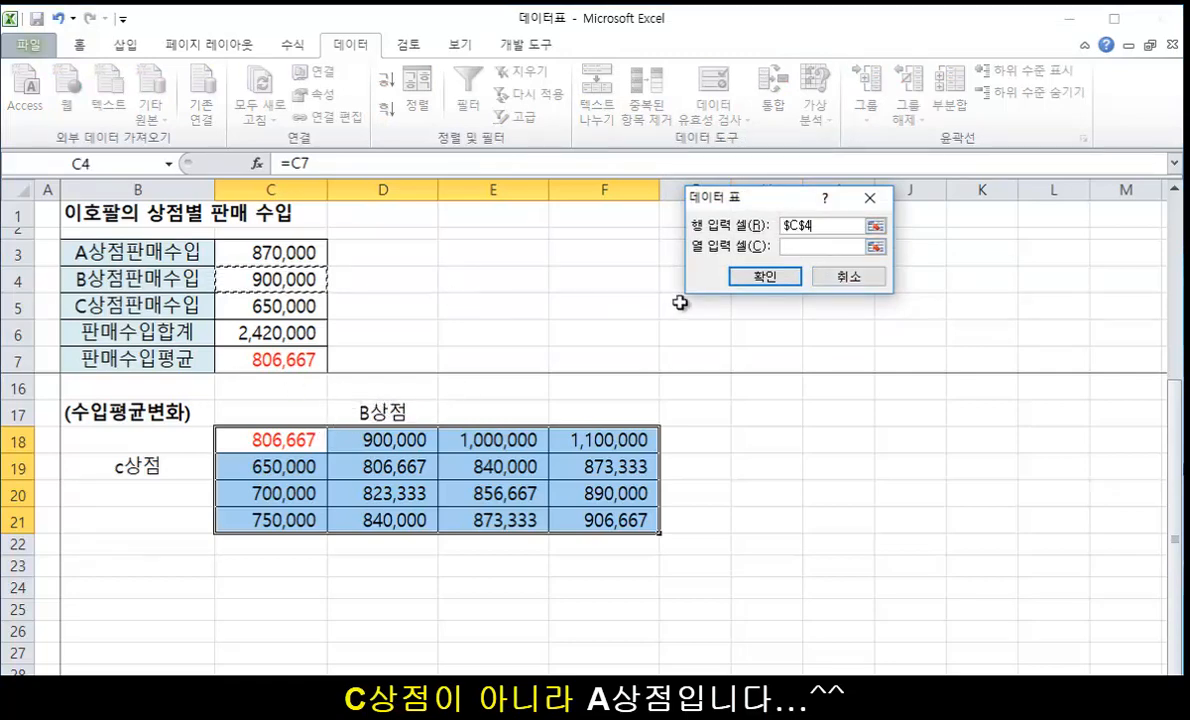
{"action": "left_click", "coordinate": [800, 249]}
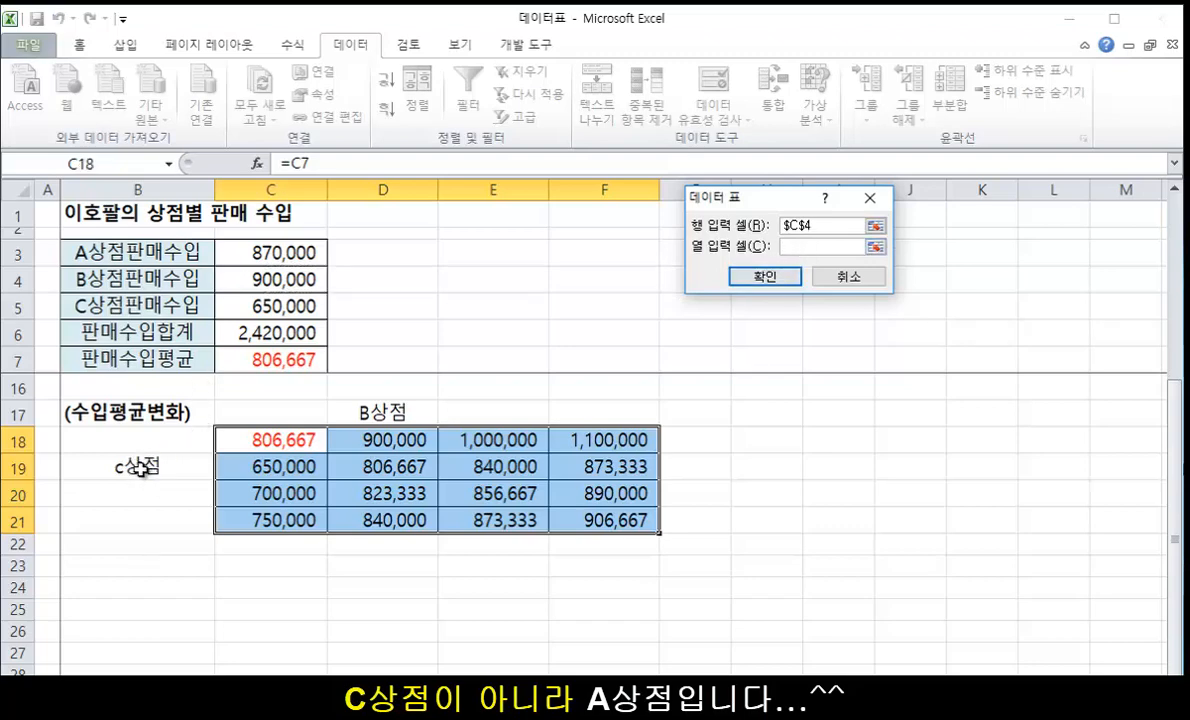
{"action": "left_click", "coordinate": [275, 257]}
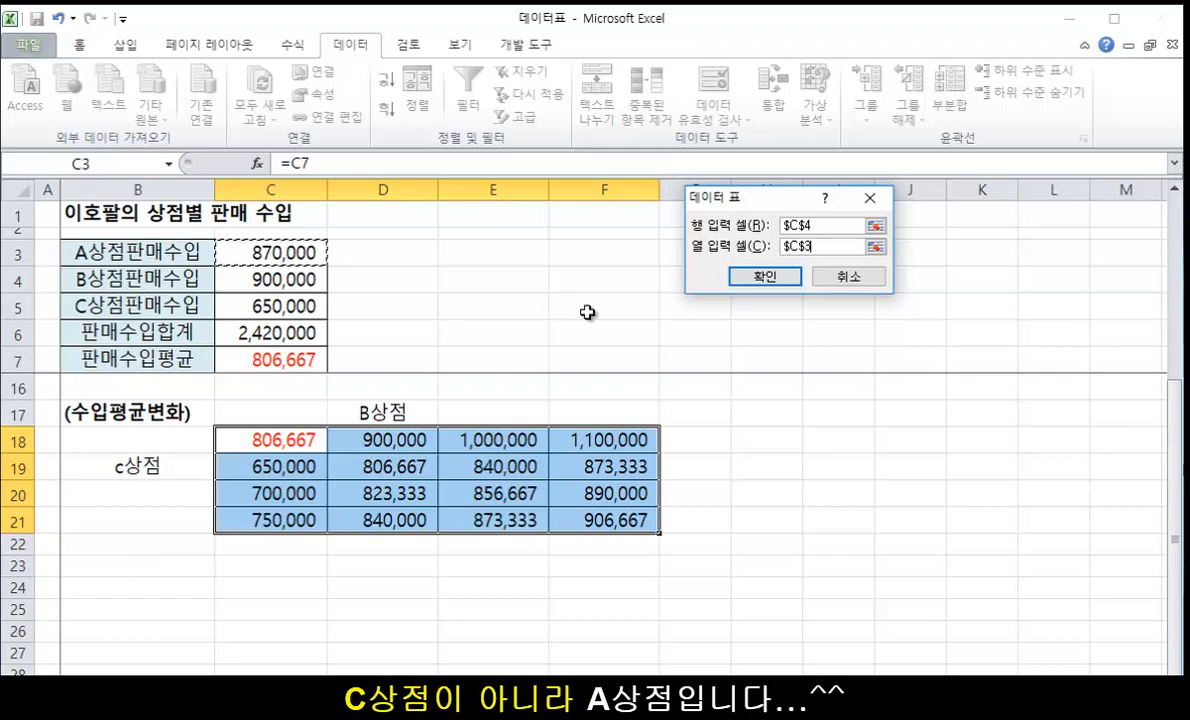
{"action": "left_click", "coordinate": [763, 277]}
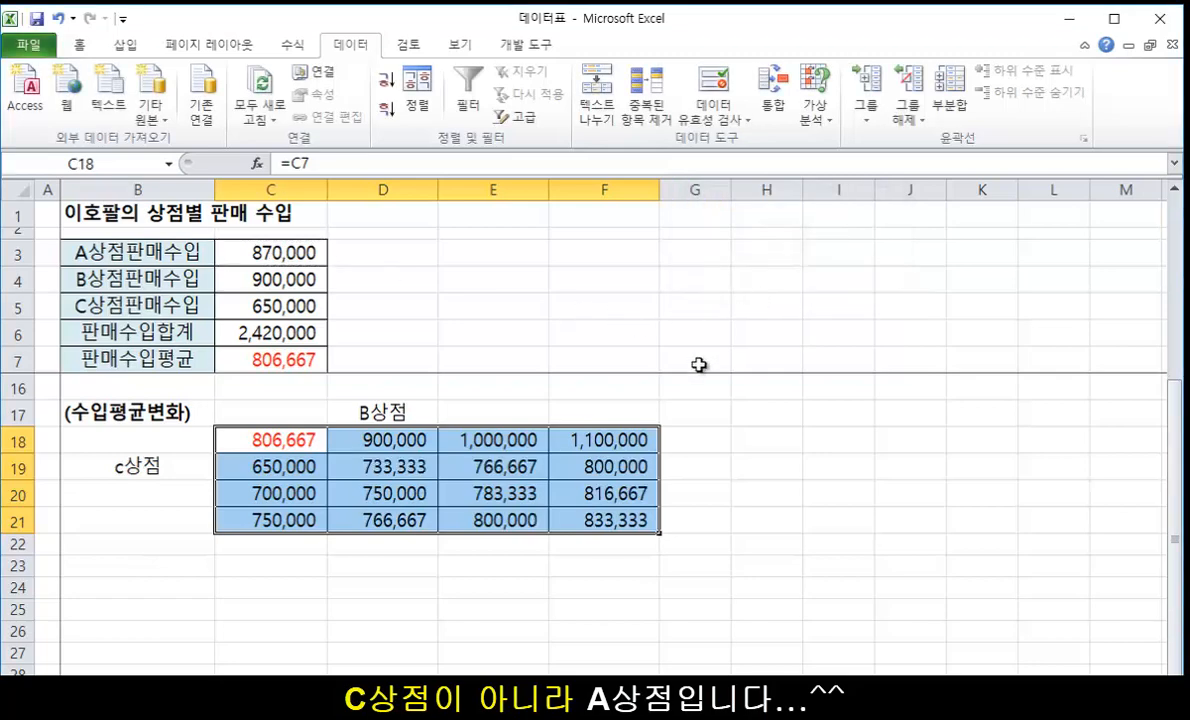
Change the row heading label in cell B19 to "a상점"
{"action": "double_click", "coordinate": [130, 466]}
{"action": "key", "text": "BackSpace"}
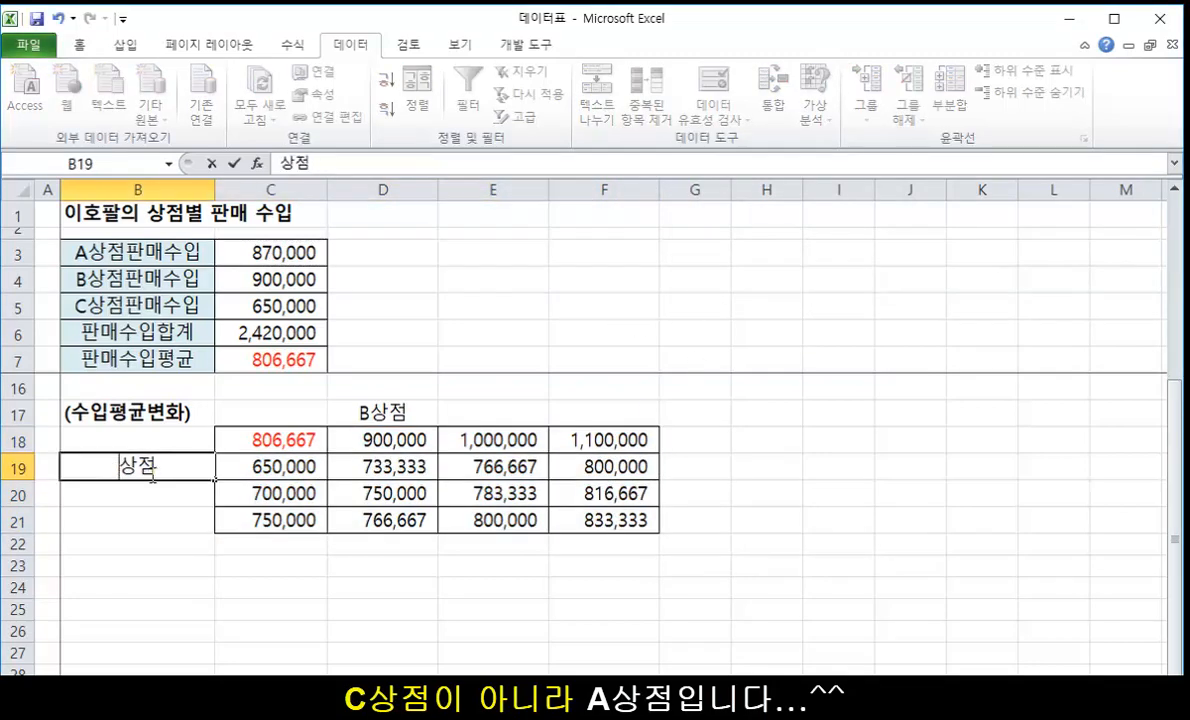
{"action": "type", "text": "a"}
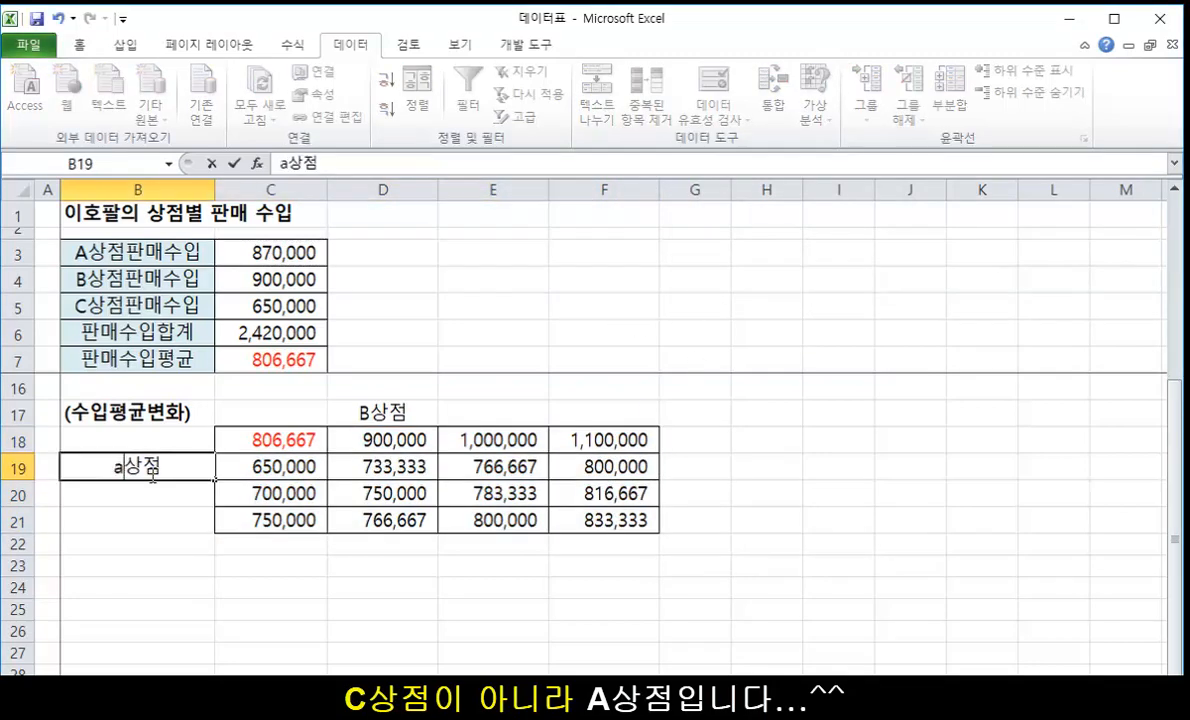
{"action": "left_click", "coordinate": [300, 560]}
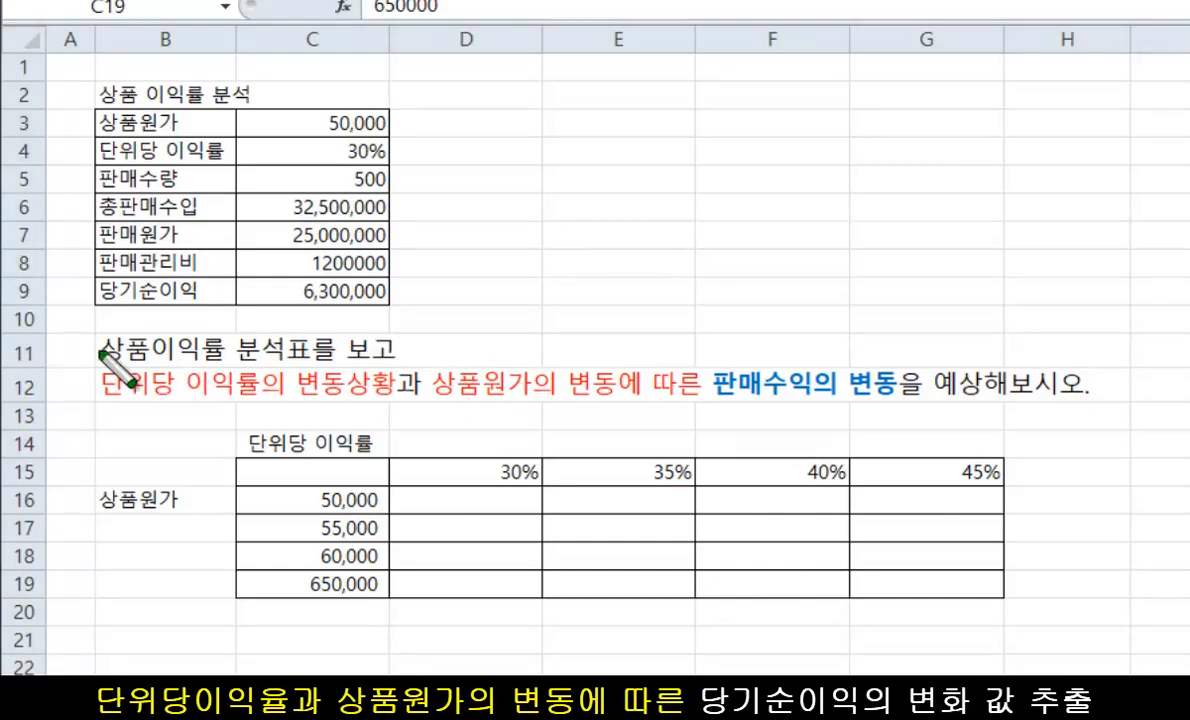
Examine how the task's profit rate and product cost wording matches source rows 3 and 4 and the headings of the empty table
{"action": "mouse_move", "coordinate": [93, 366]}
{"action": "left_mouse_down"}
{"action": "mouse_move", "coordinate": [287, 364]}
{"action": "mouse_move", "coordinate": [396, 404]}
{"action": "left_mouse_up"}
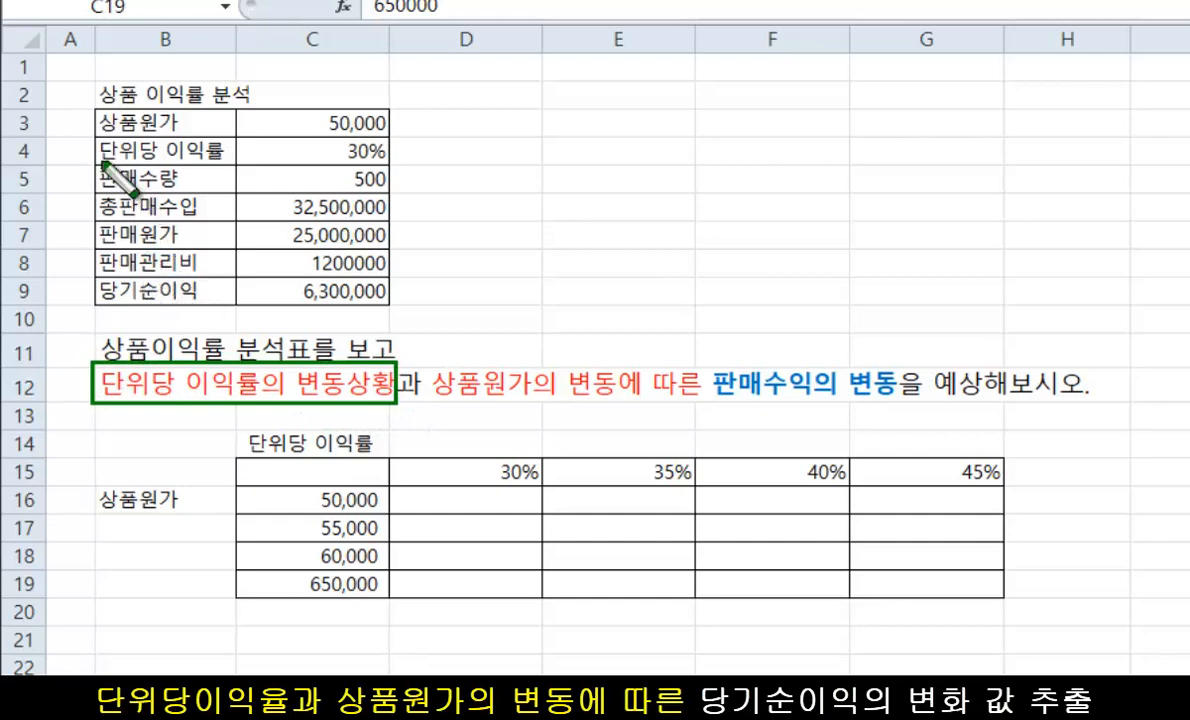
{"action": "left_click_drag", "start_coordinate": [92, 138], "coordinate": [385, 168]}
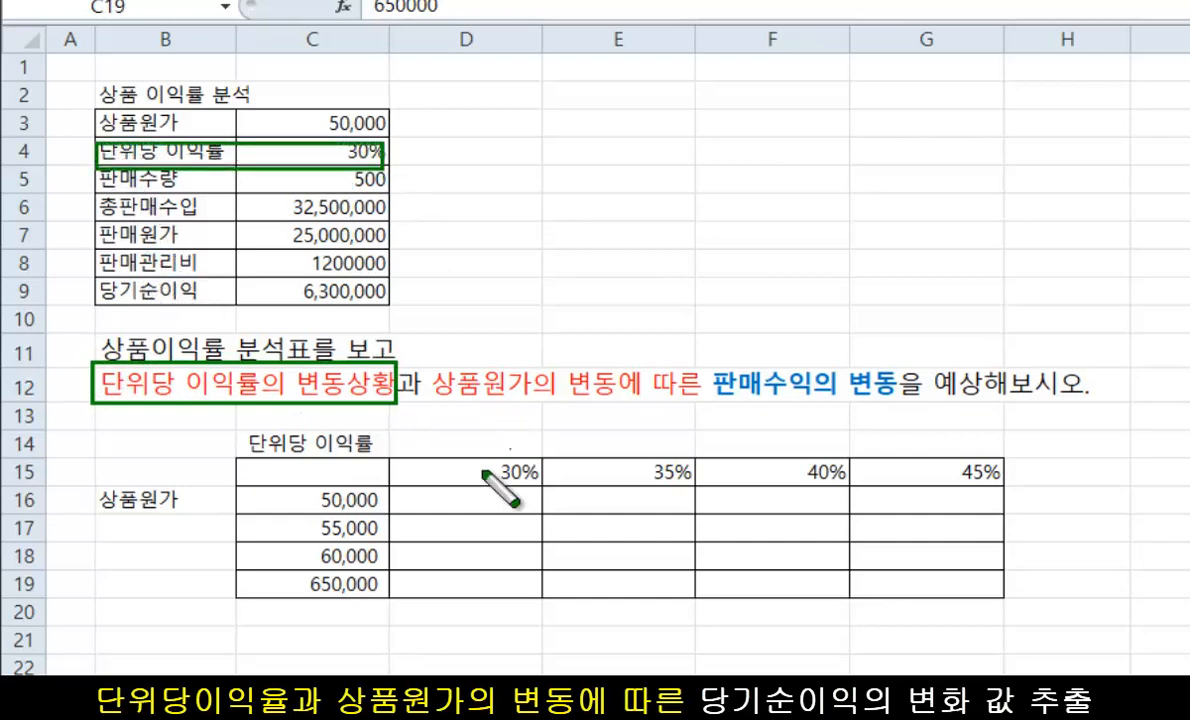
{"action": "left_click_drag", "start_coordinate": [395, 457], "coordinate": [543, 487]}
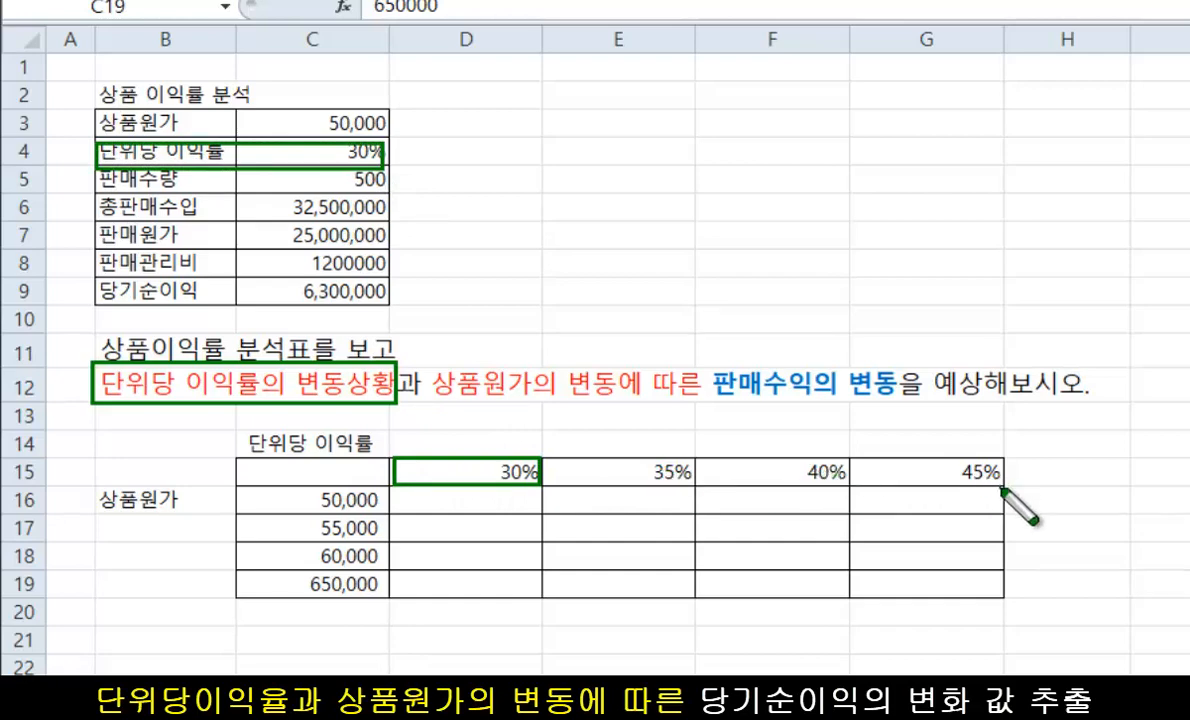
{"action": "mouse_move", "coordinate": [432, 362]}
{"action": "left_mouse_down"}
{"action": "mouse_move", "coordinate": [437, 381]}
{"action": "mouse_move", "coordinate": [532, 410]}
{"action": "mouse_move", "coordinate": [692, 417]}
{"action": "left_mouse_up"}
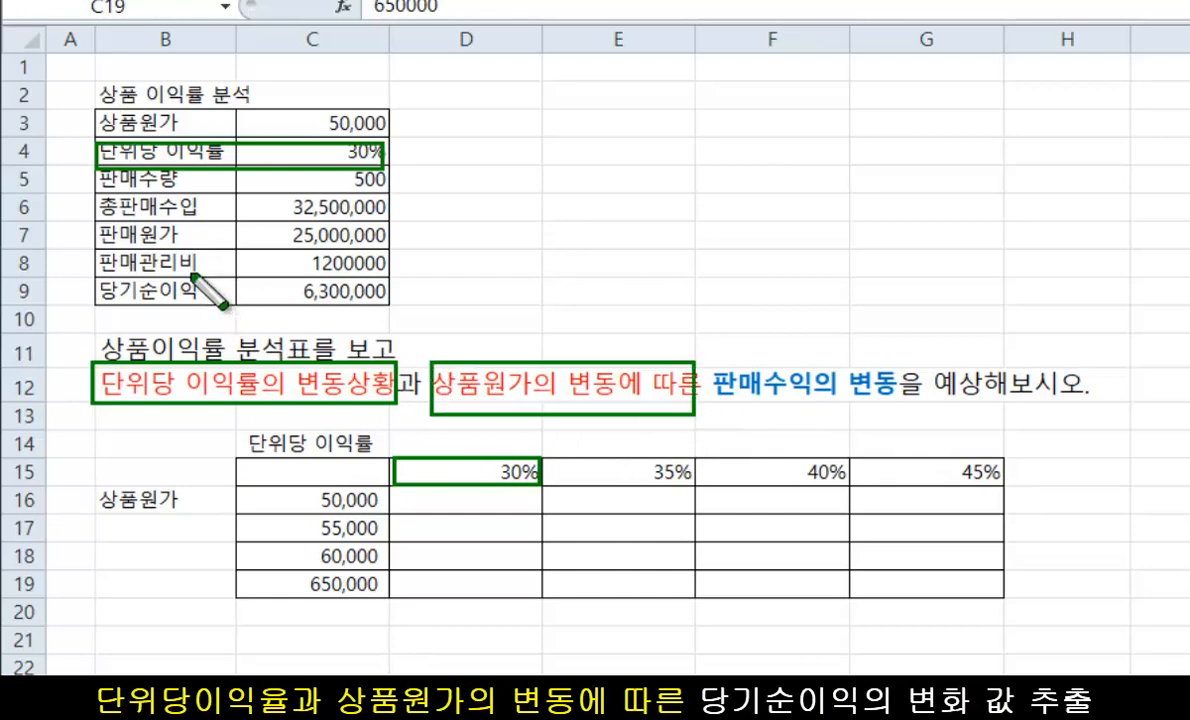
{"action": "mouse_move", "coordinate": [97, 110]}
{"action": "left_mouse_down"}
{"action": "mouse_move", "coordinate": [268, 144]}
{"action": "mouse_move", "coordinate": [390, 141]}
{"action": "left_mouse_up"}
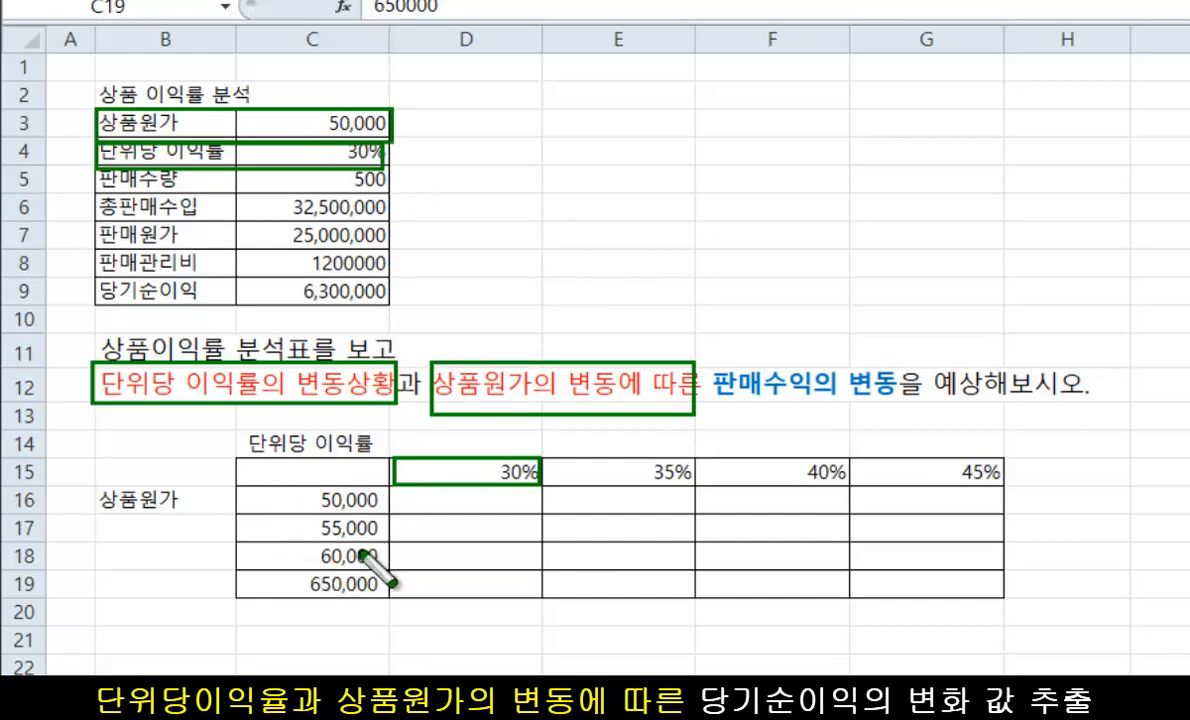
{"action": "mouse_move", "coordinate": [258, 483]}
{"action": "left_mouse_down"}
{"action": "mouse_move", "coordinate": [415, 612]}
{"action": "mouse_move", "coordinate": [378, 605]}
{"action": "left_mouse_up"}
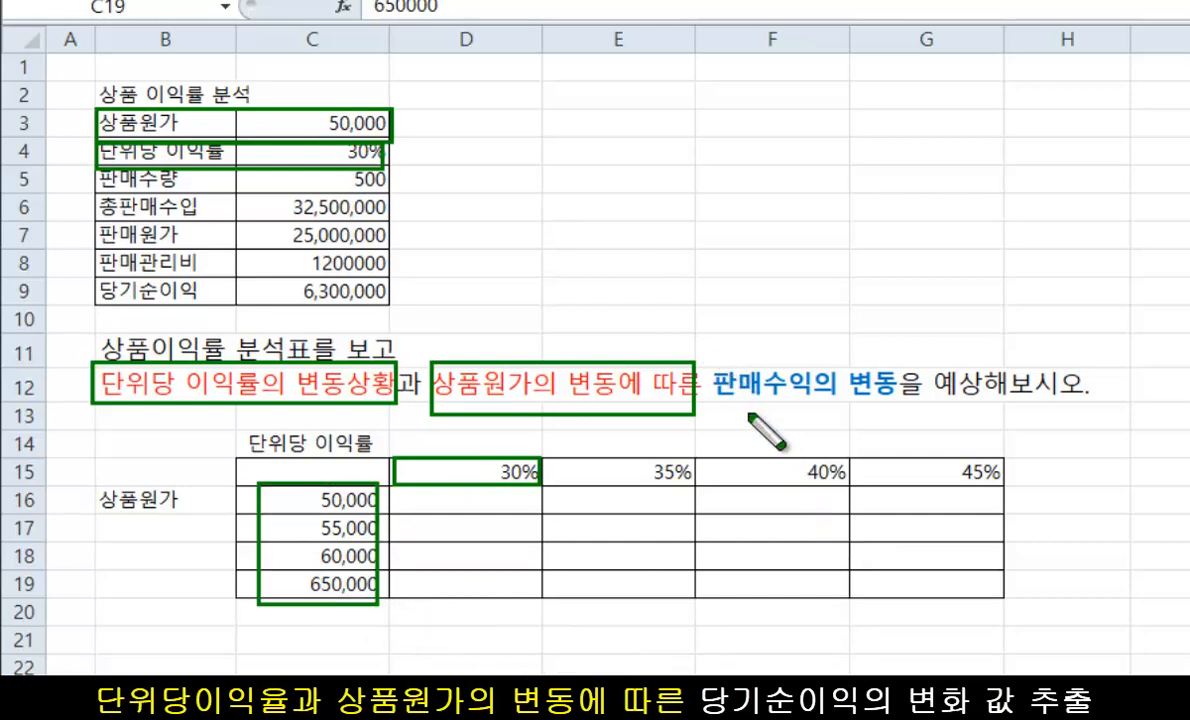
{"action": "left_click_drag", "start_coordinate": [712, 353], "coordinate": [905, 418]}
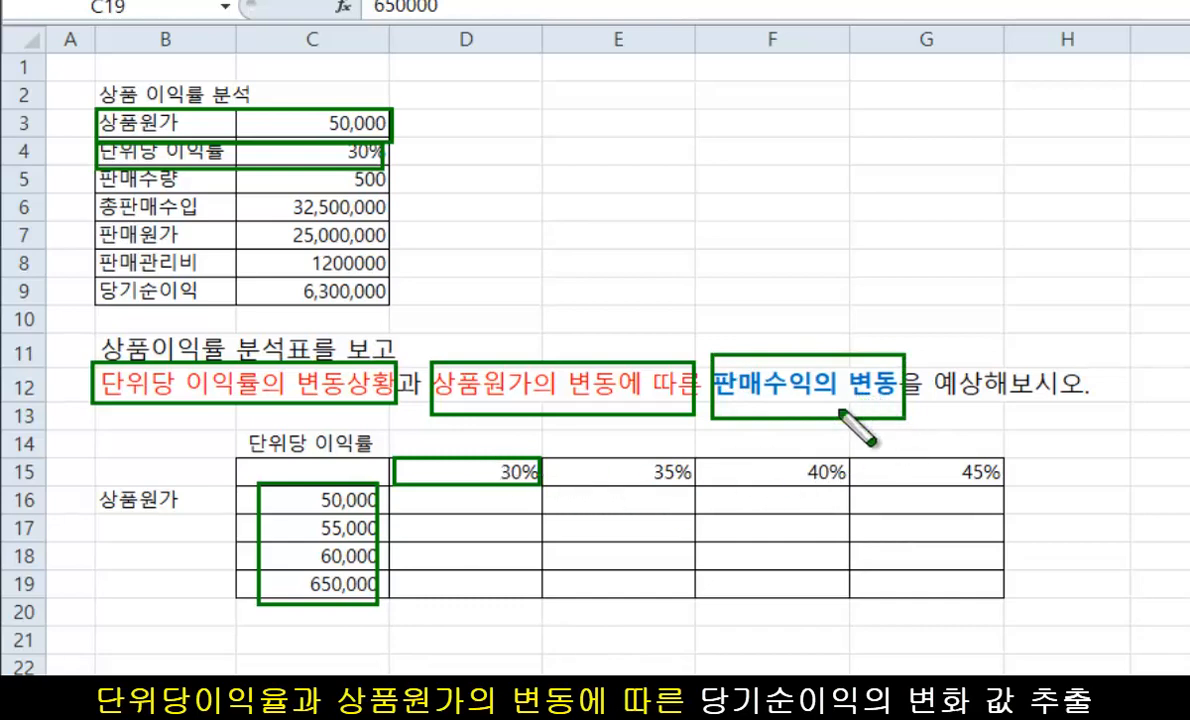
{"action": "key", "text": "Escape"}
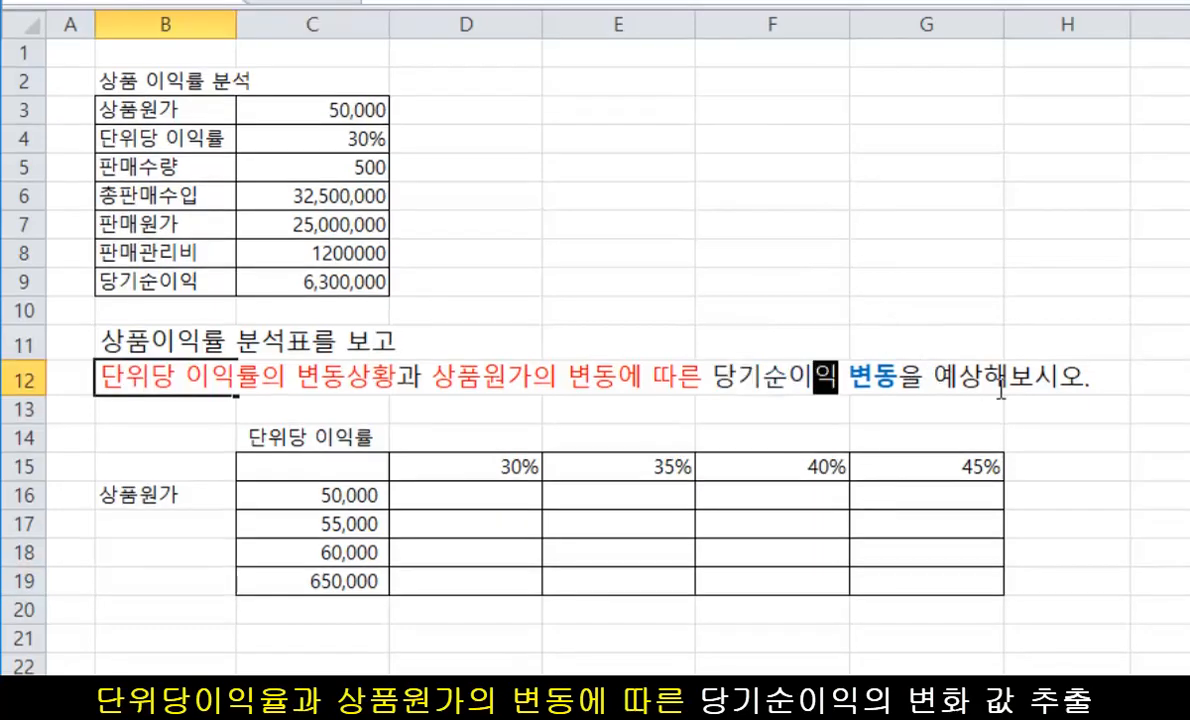
Correct the last product cost heading in cell C19 to 65,000
{"action": "left_click", "coordinate": [347, 581]}
{"action": "type", "text": "65"}
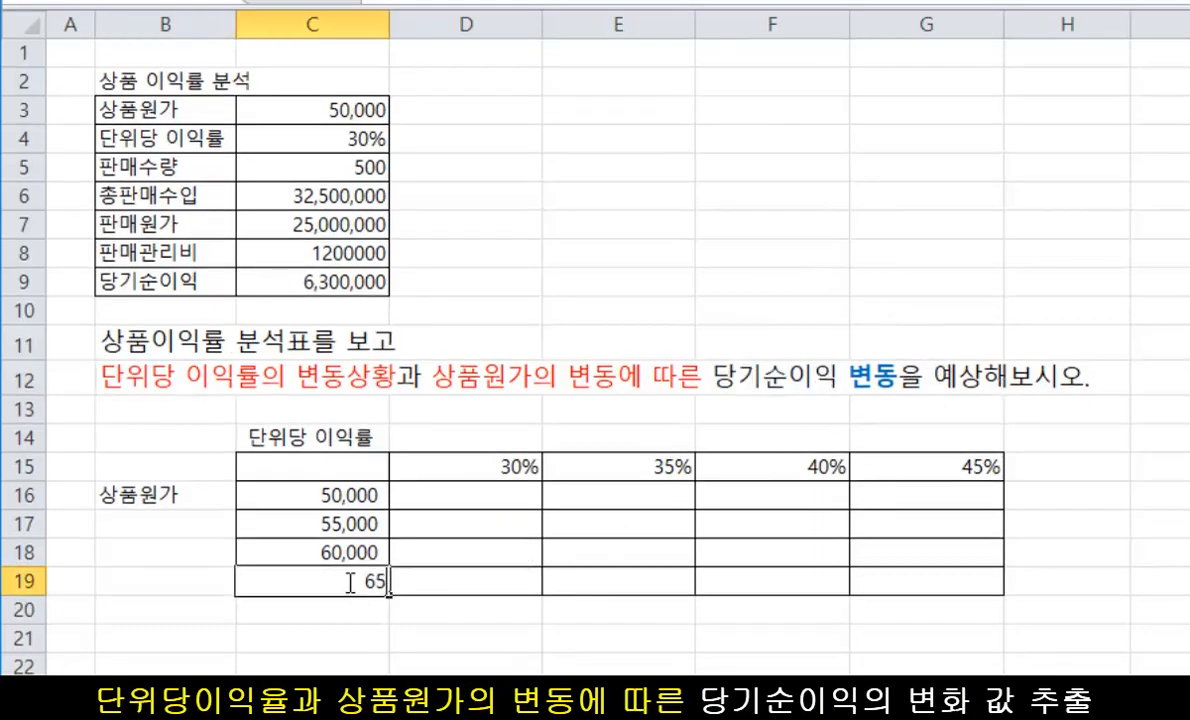
{"action": "key", "text": "Return"}
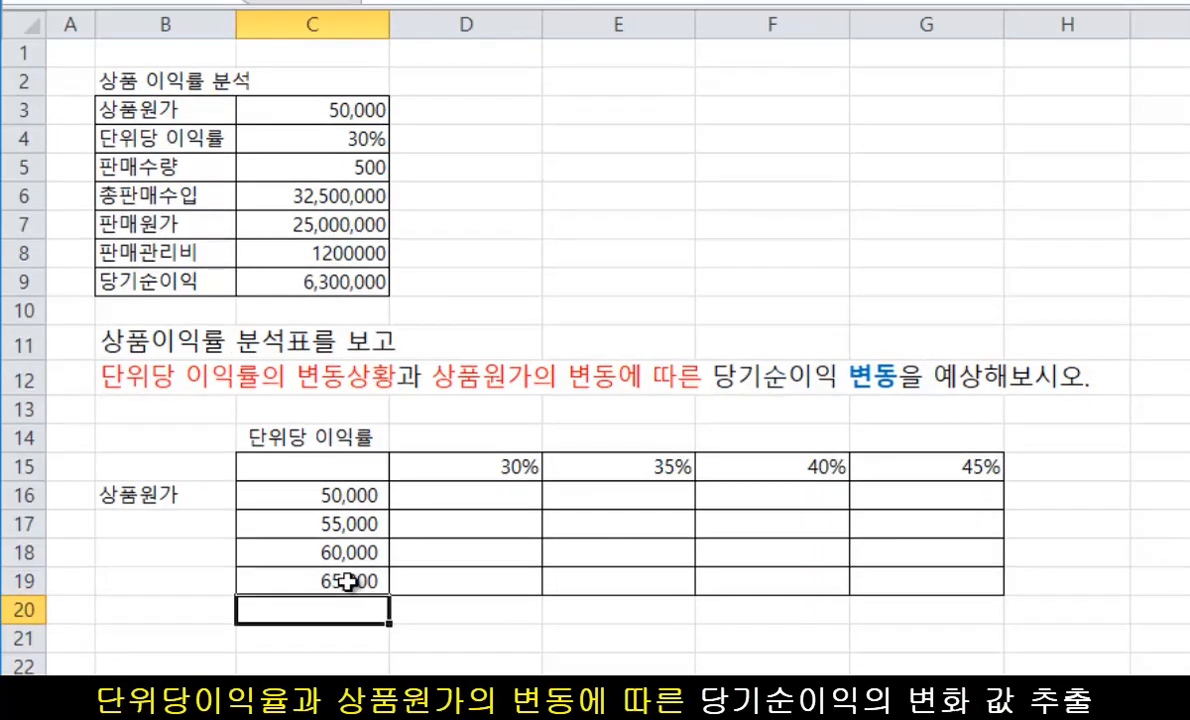
{"action": "left_click", "coordinate": [700, 637]}
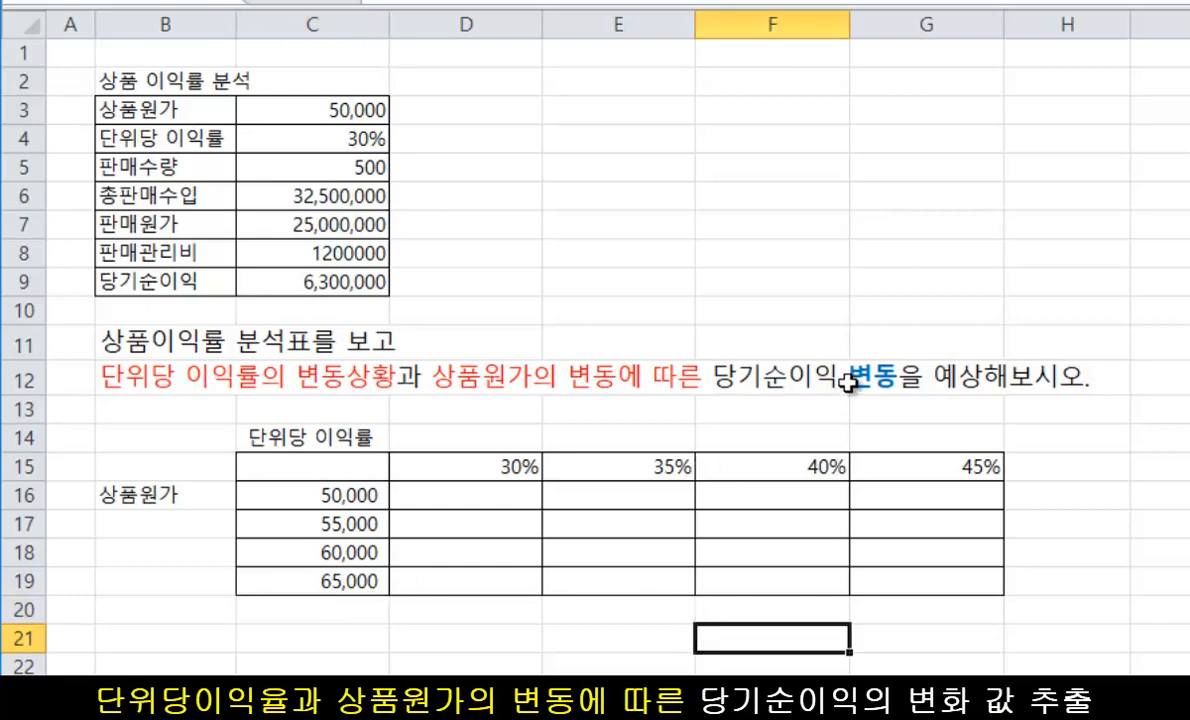
{"action": "left_click", "coordinate": [740, 374]}
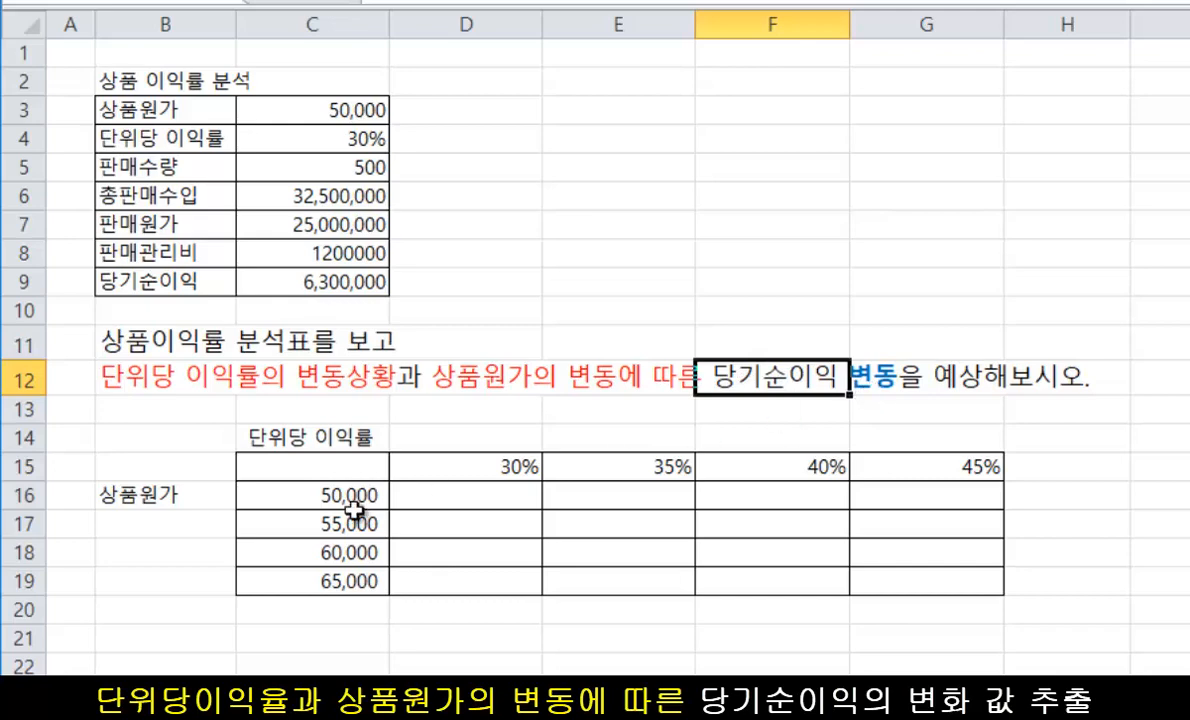
Link the table's corner cell C15 to the net income with the formula =C9
{"action": "left_click", "coordinate": [362, 465]}
{"action": "type", "text": "="}
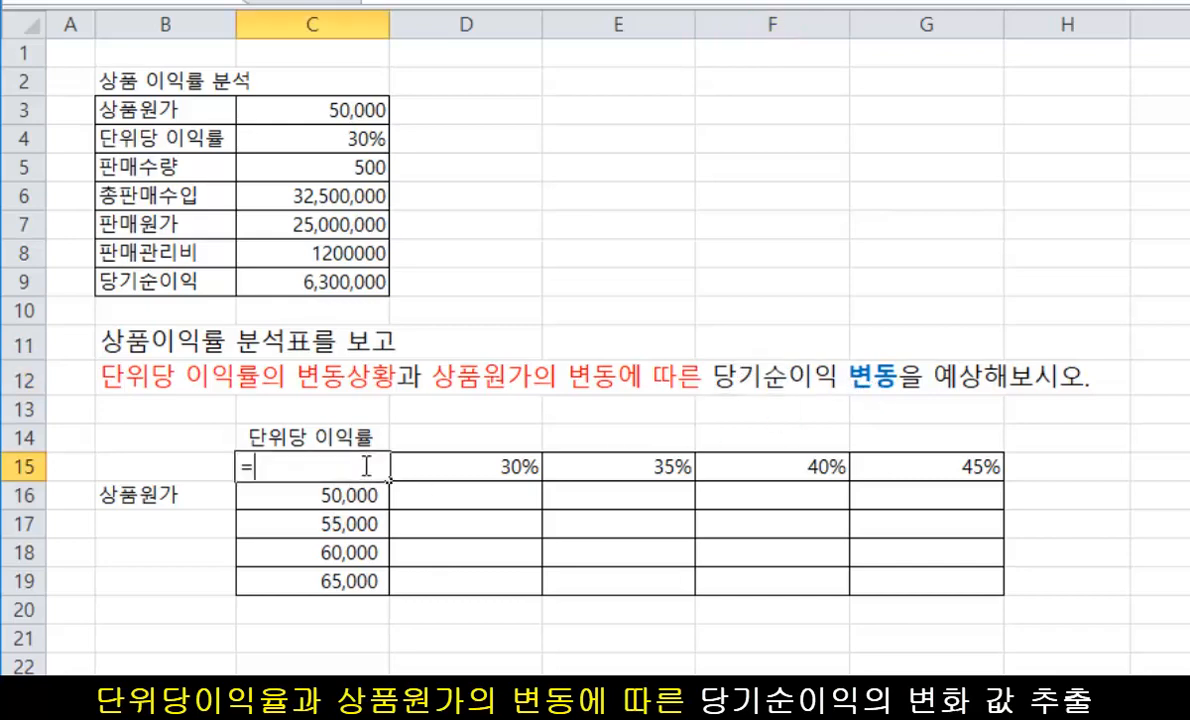
{"action": "left_click", "coordinate": [362, 283]}
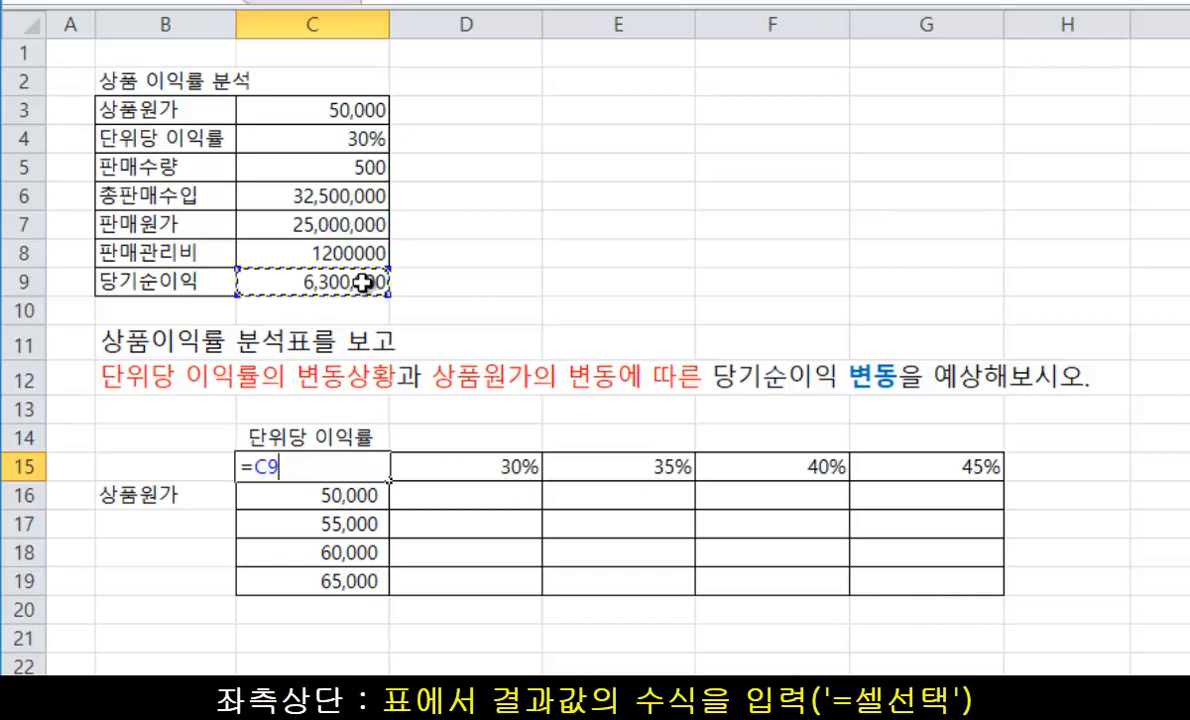
{"action": "key", "text": "Return"}
Set the font colour of the net income in C9 and of the table corner cell C15 to red
{"action": "left_click", "coordinate": [349, 286]}
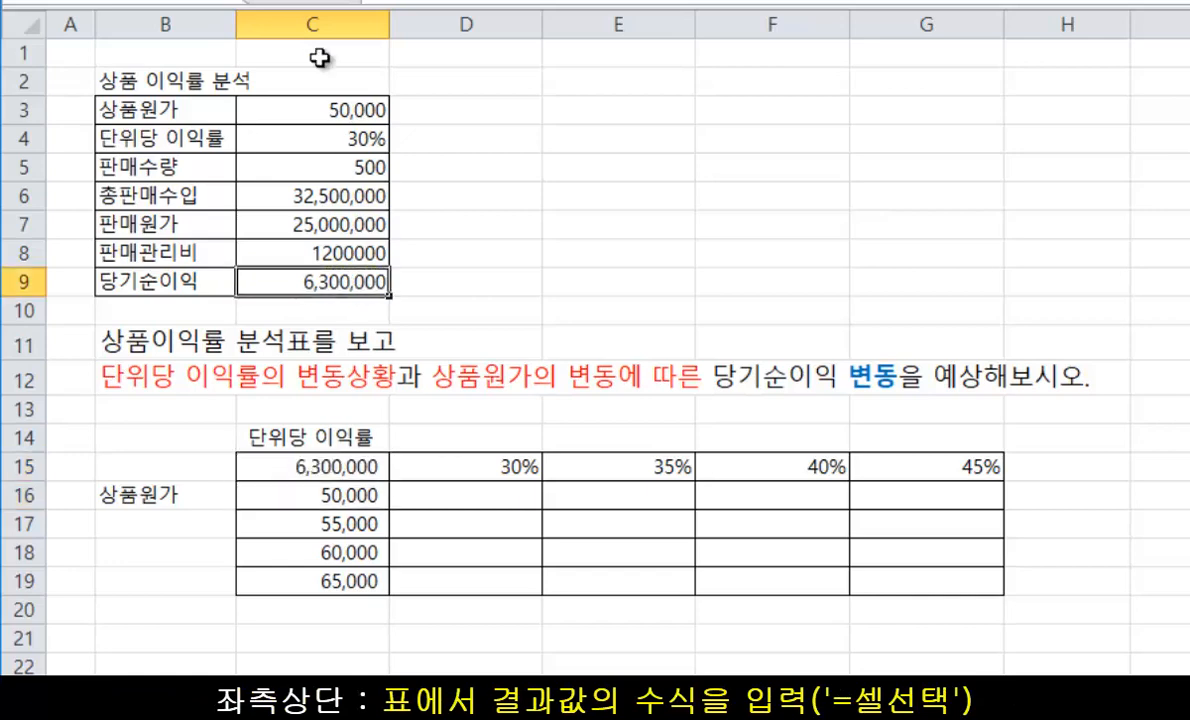
{"action": "left_click", "coordinate": [372, 3]}
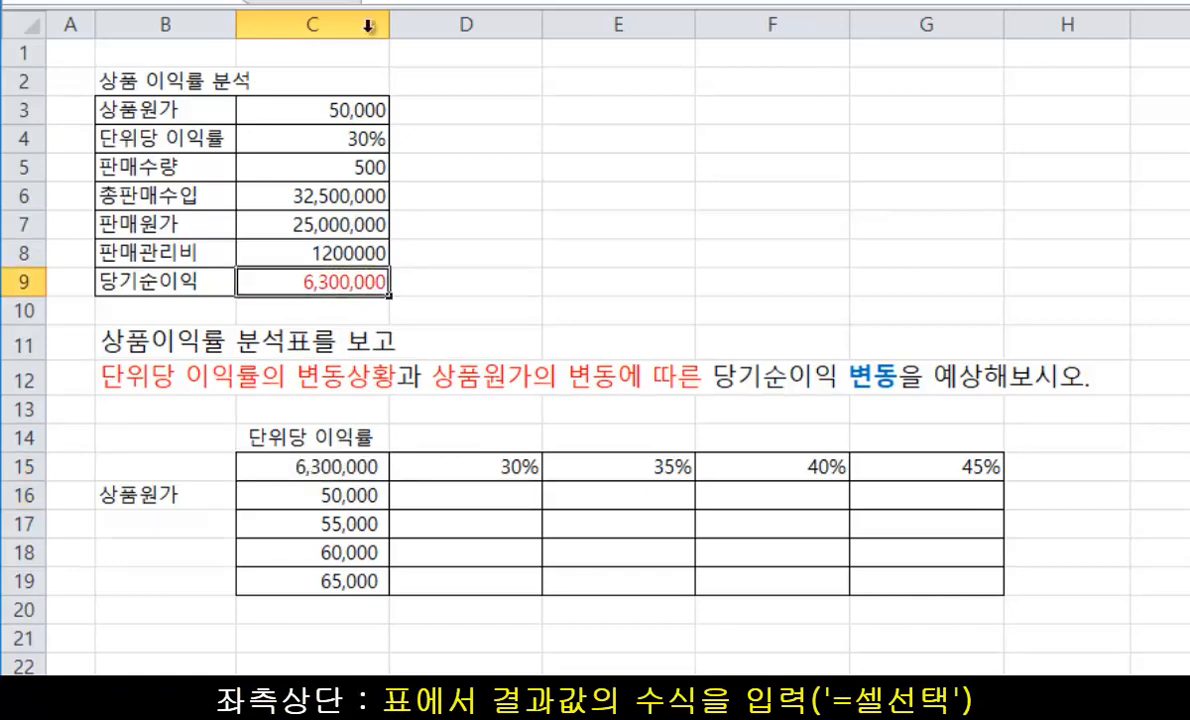
{"action": "left_click", "coordinate": [328, 459]}
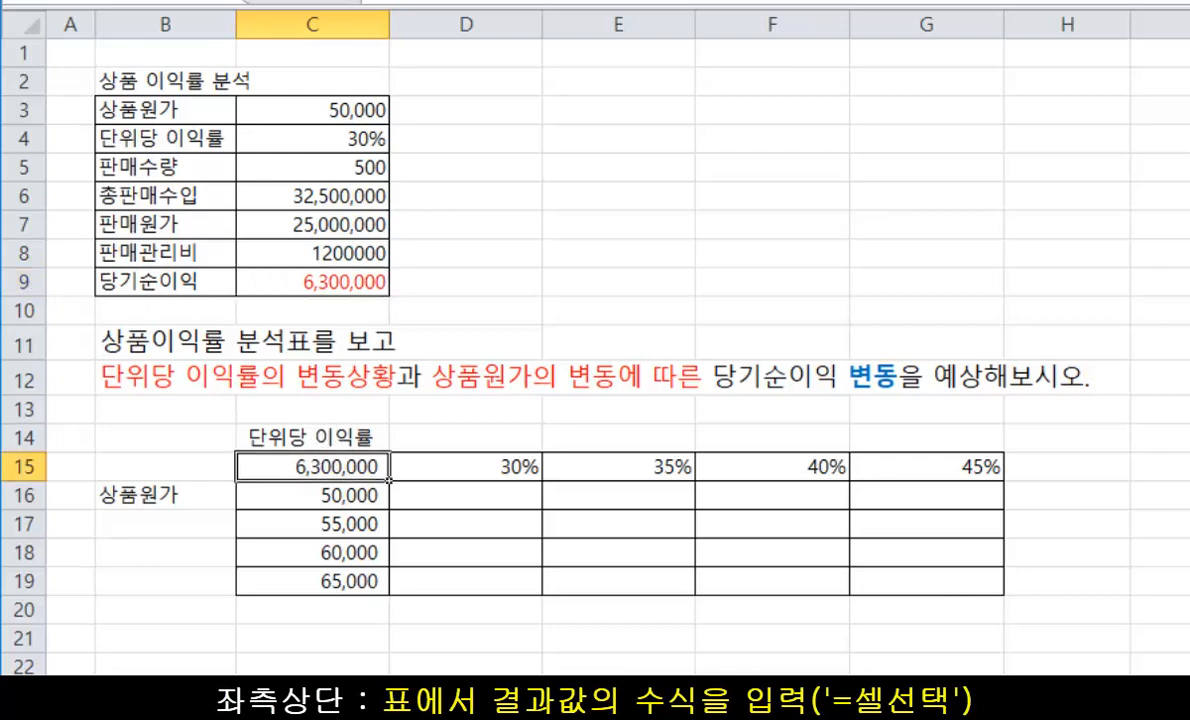
{"action": "key", "text": "F4"}
{"action": "left_click", "coordinate": [653, 523]}
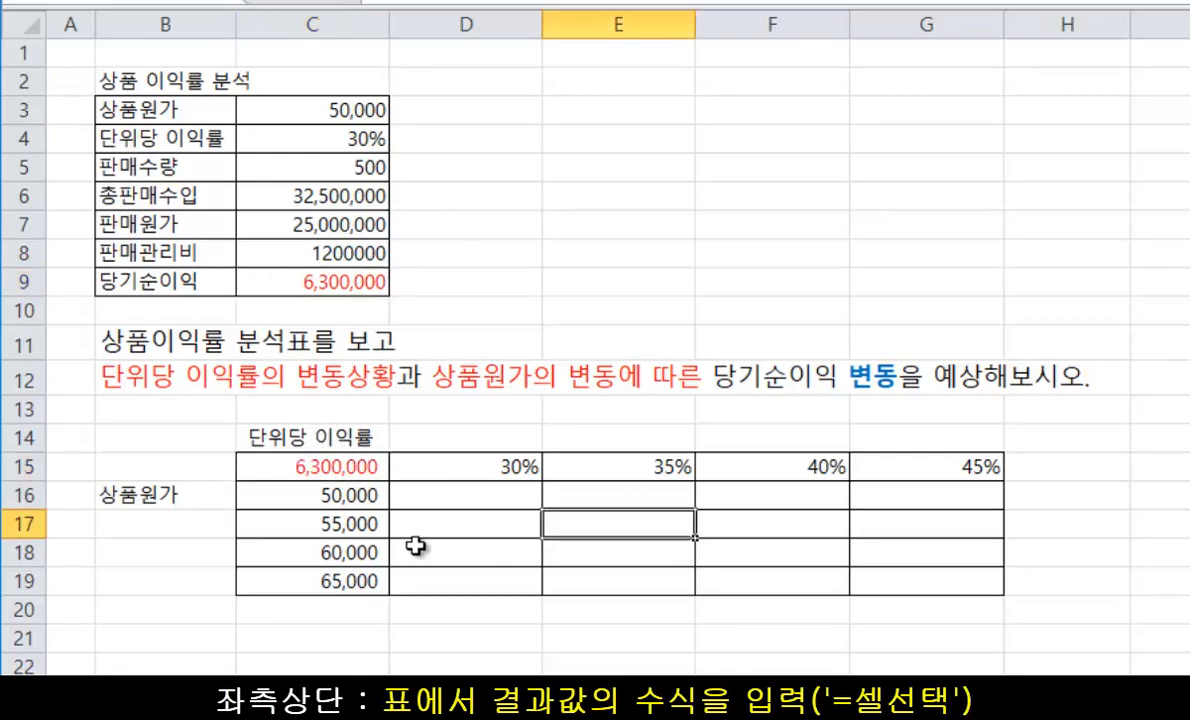
Select the whole net income table C15:G19, including its corner formula and both heading series
{"action": "left_click_drag", "start_coordinate": [292, 465], "coordinate": [903, 576]}
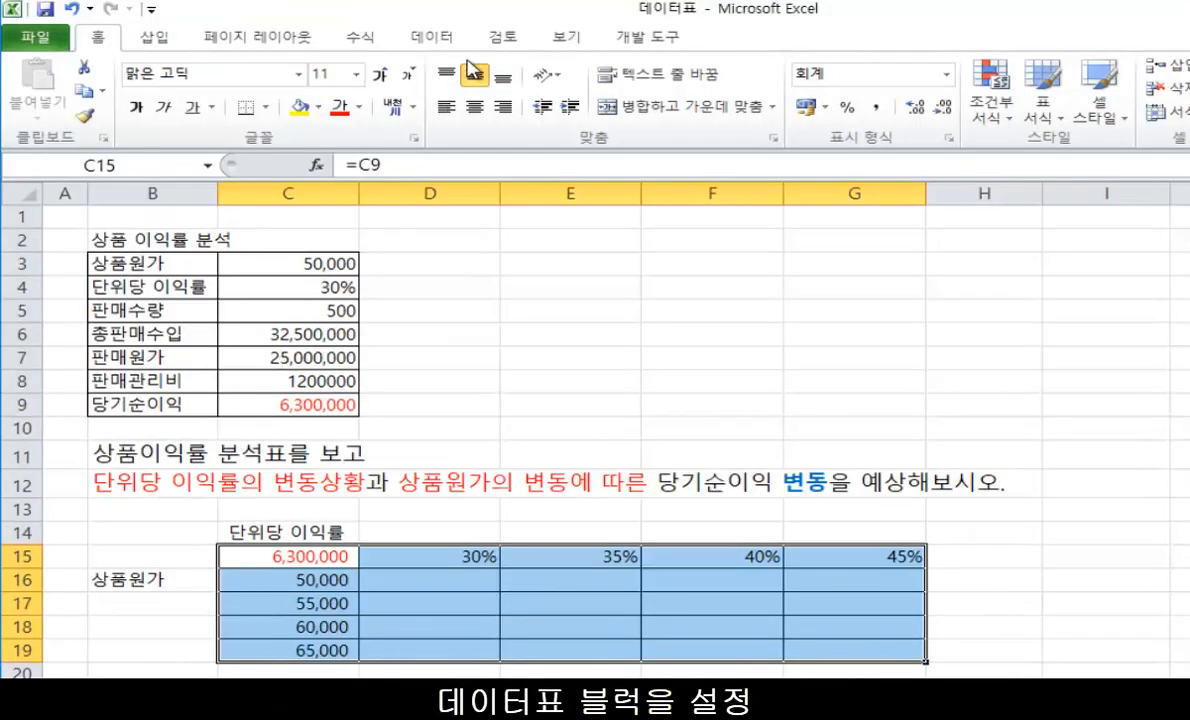
{"action": "left_click", "coordinate": [444, 40]}
{"action": "key", "text": "ctrl+2"}
{"action": "left_click_drag", "start_coordinate": [379, 10], "coordinate": [467, 55]}
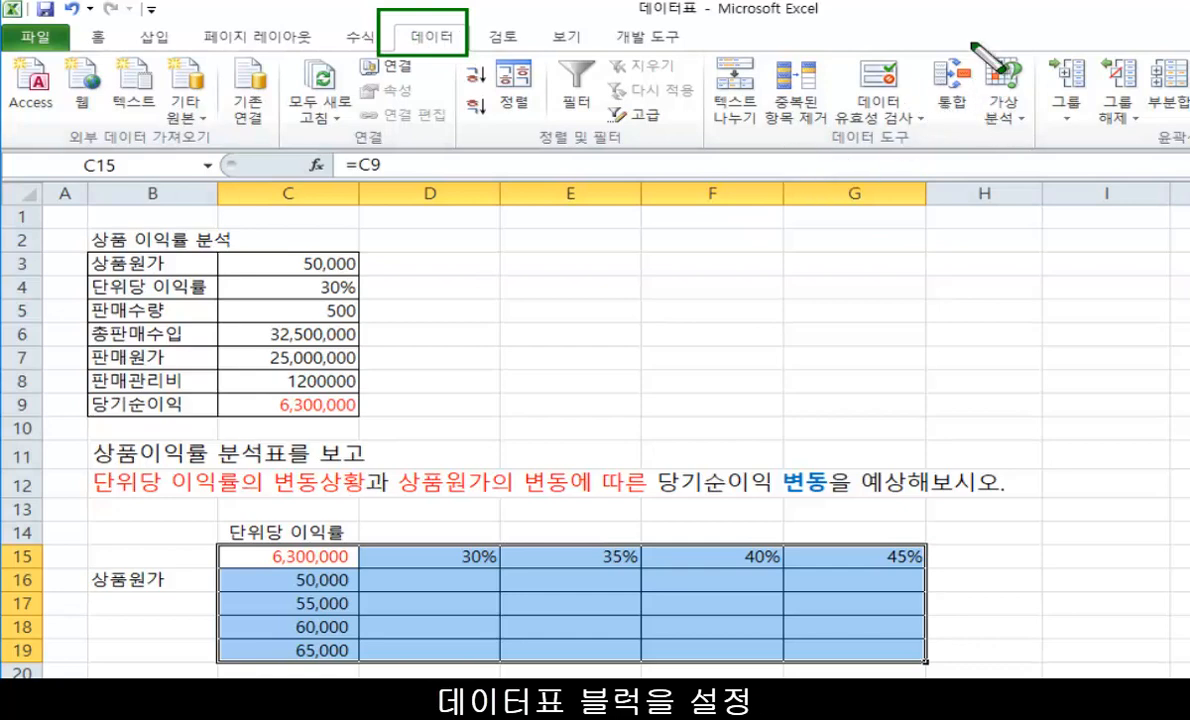
{"action": "left_click_drag", "start_coordinate": [957, 47], "coordinate": [1046, 150]}
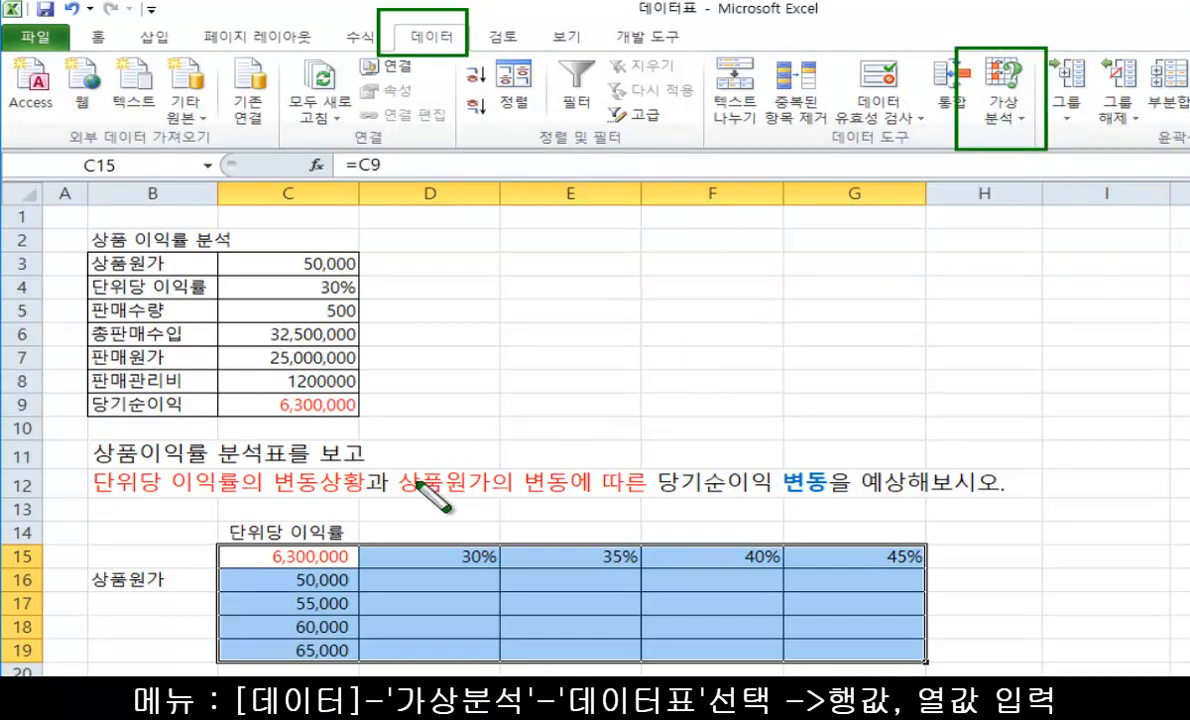
{"action": "left_click_drag", "start_coordinate": [382, 537], "coordinate": [964, 549]}
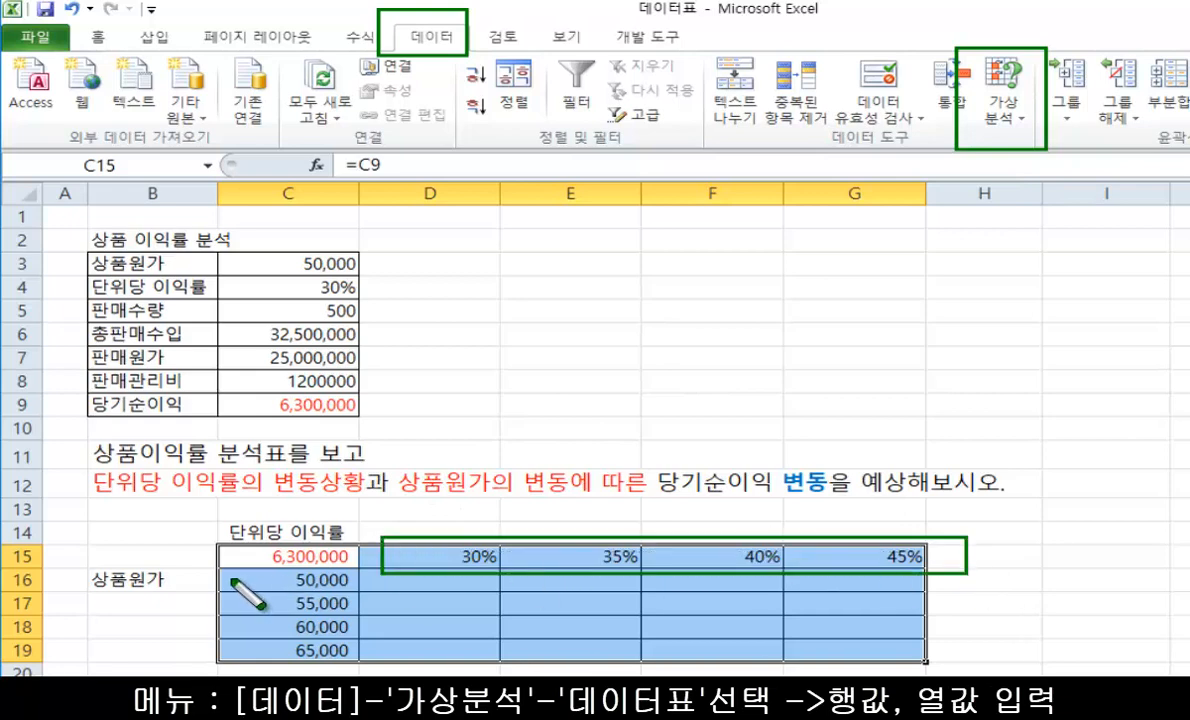
{"action": "mouse_move", "coordinate": [232, 567]}
{"action": "left_mouse_down"}
{"action": "mouse_move", "coordinate": [327, 606]}
{"action": "mouse_move", "coordinate": [343, 675]}
{"action": "left_mouse_up"}
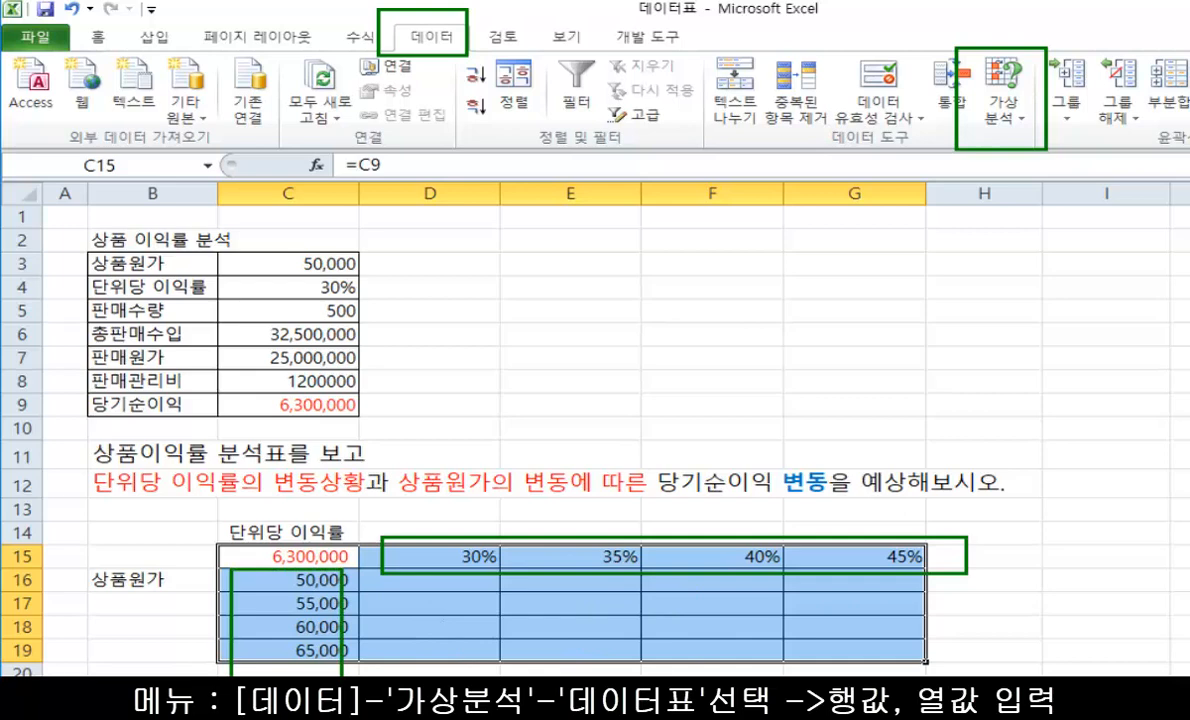
{"action": "key", "text": "Escape"}
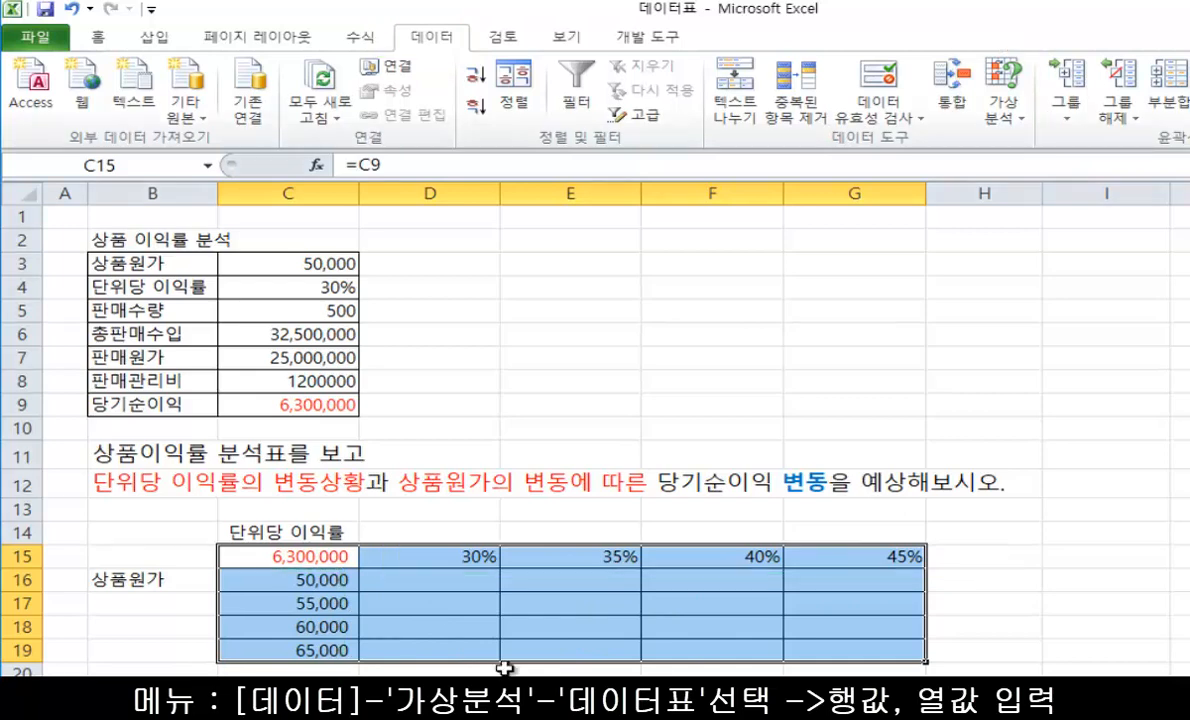
Fill the selected range with a what-if data table using C4 as row input cell and C3 as column input cell
{"action": "left_click", "coordinate": [1006, 112]}
{"action": "left_click", "coordinate": [905, 193]}
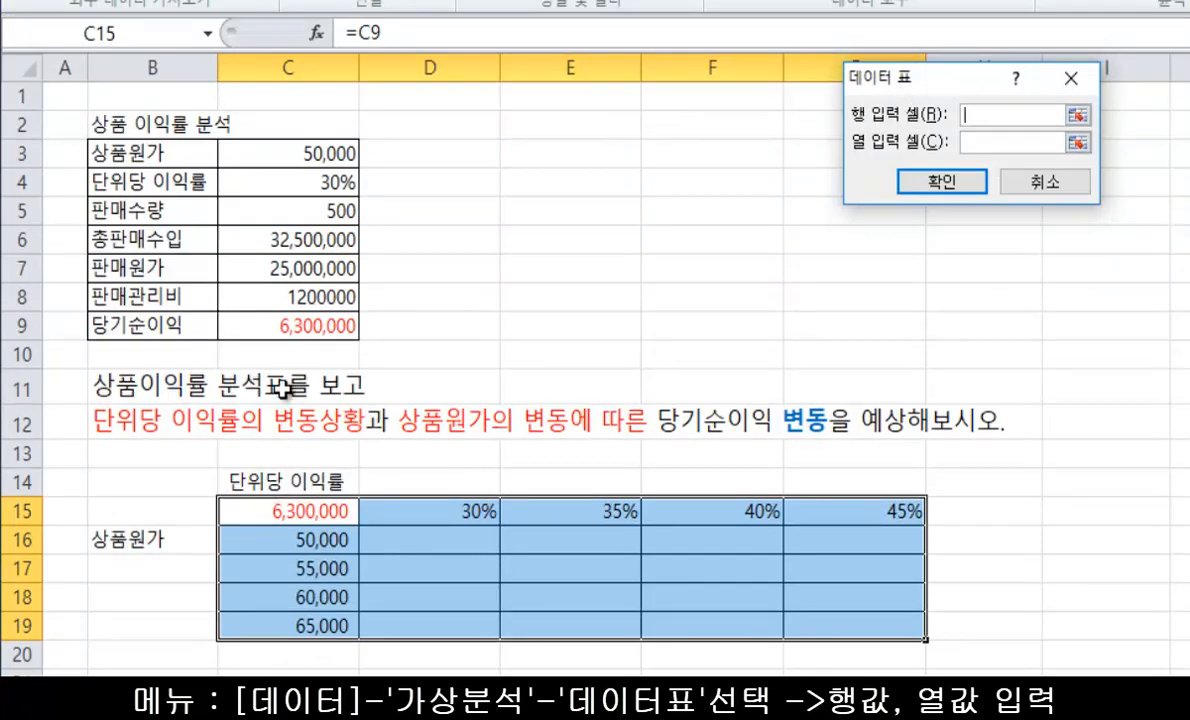
{"action": "left_click", "coordinate": [287, 186]}
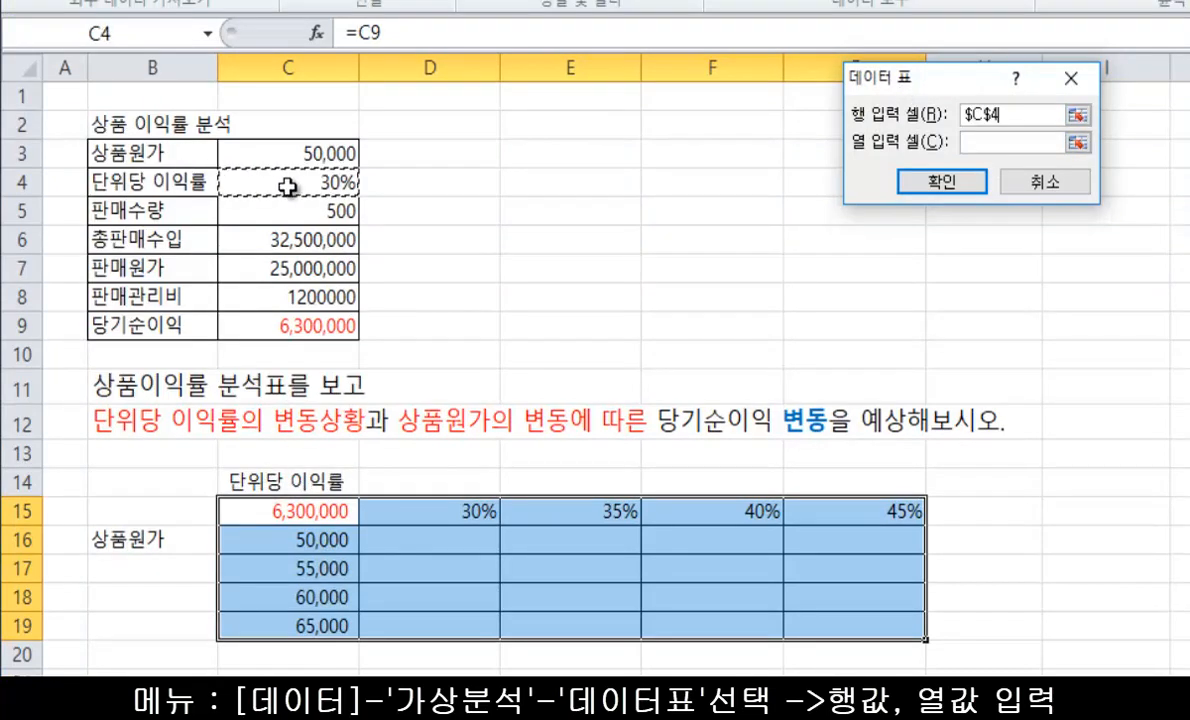
{"action": "left_click", "coordinate": [966, 143]}
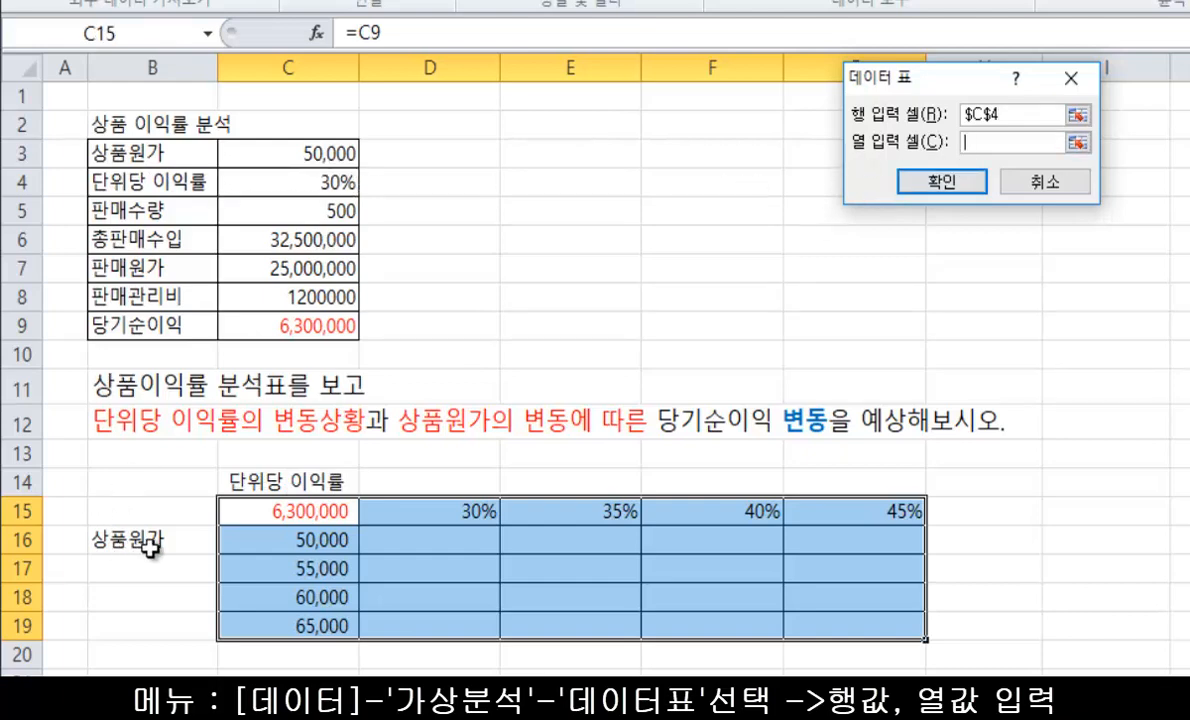
{"action": "left_click", "coordinate": [283, 156]}
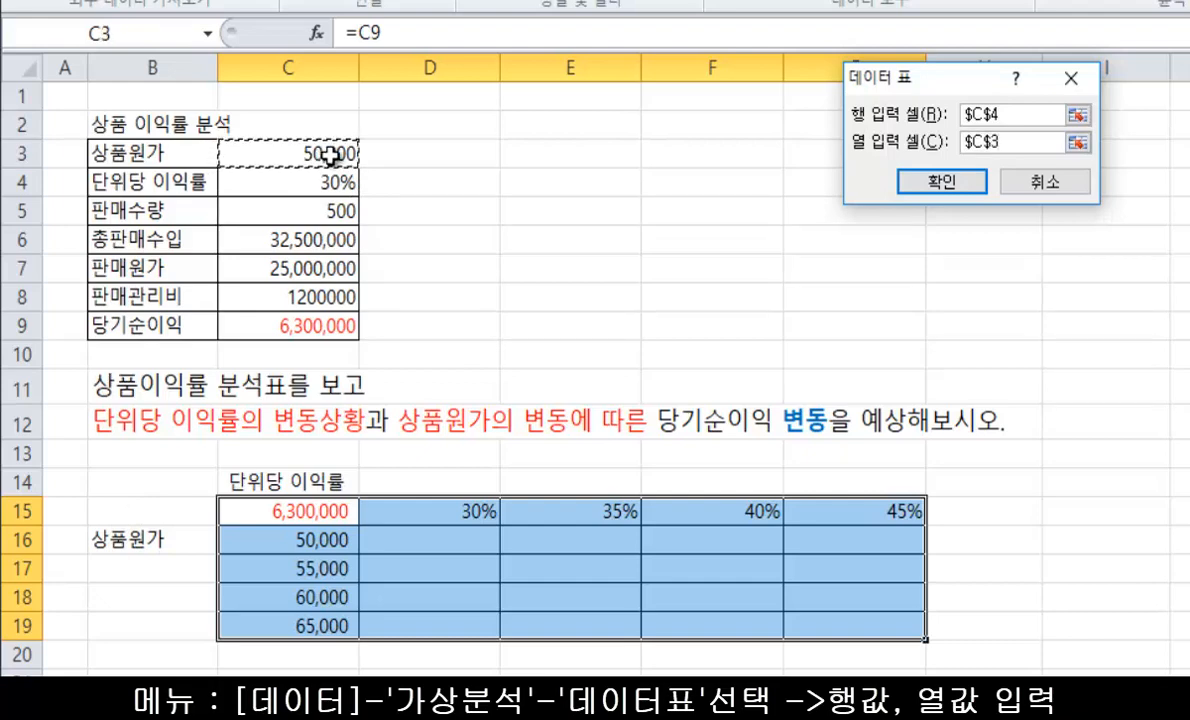
{"action": "left_click", "coordinate": [905, 186]}
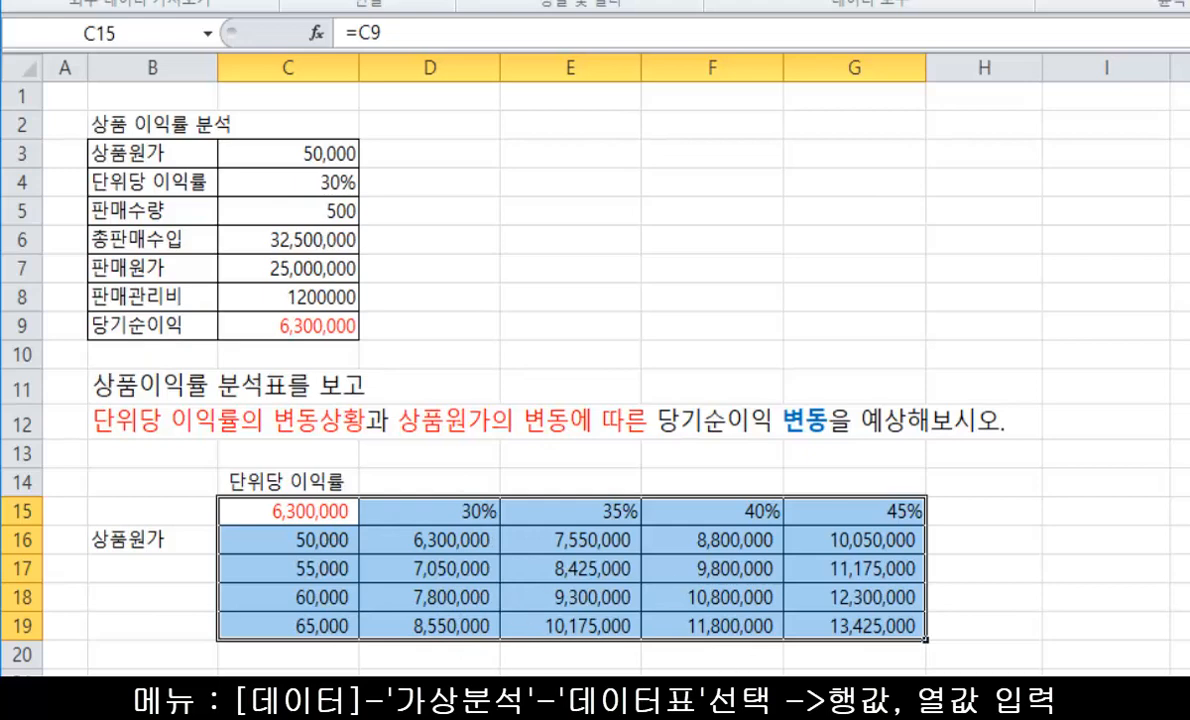
{"action": "left_click", "coordinate": [571, 711]}
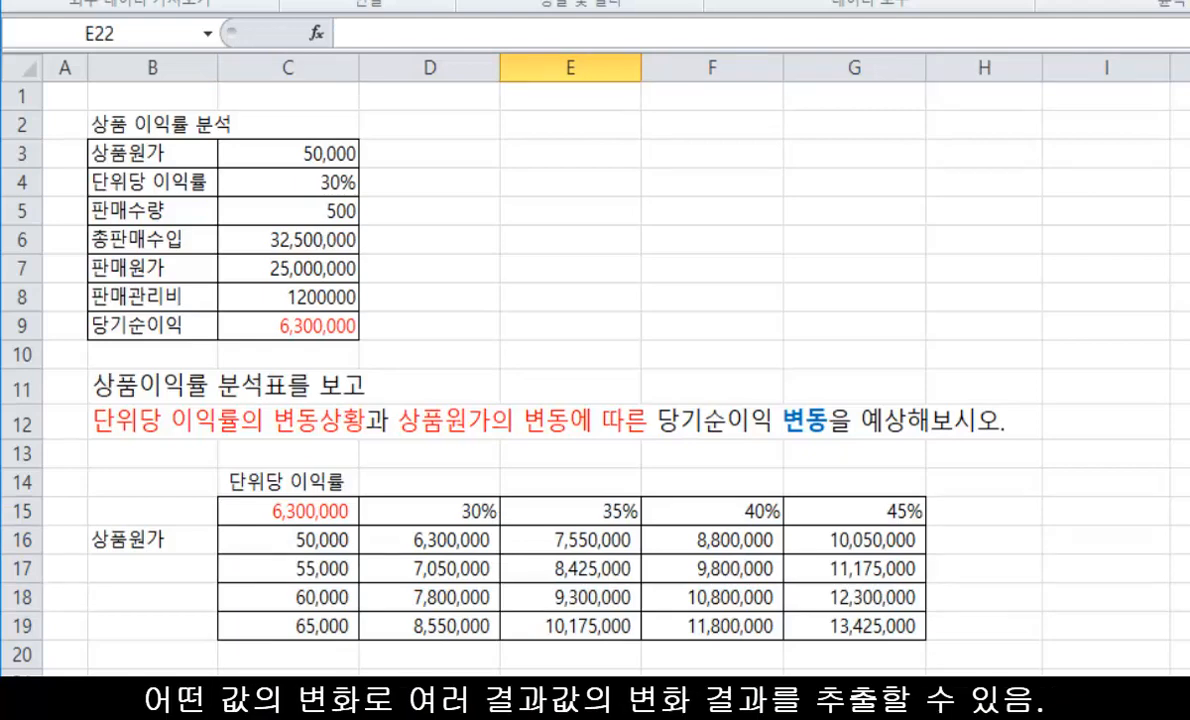